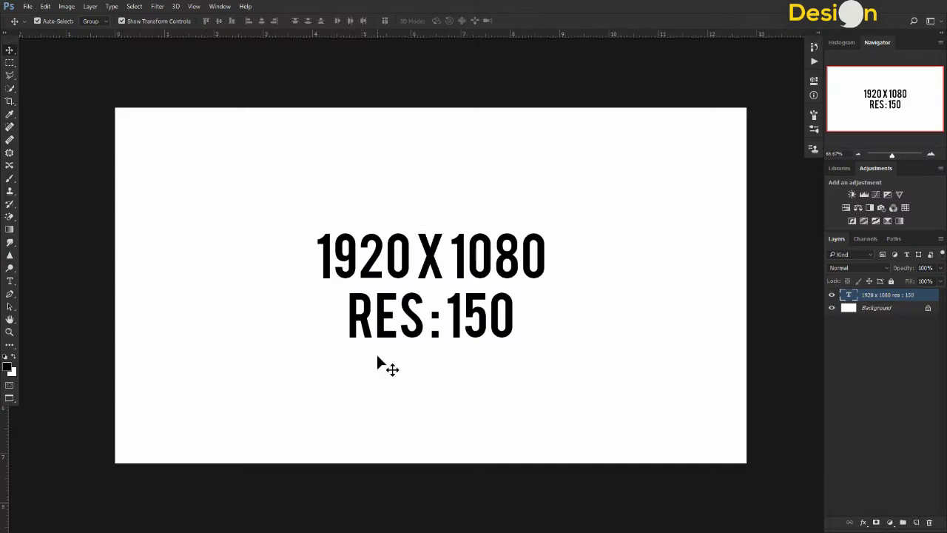
Step: Place Background 1.jpg (starfield) and Background 2.jpg (earth horizon) into the document as layers
key("alt+Tab")
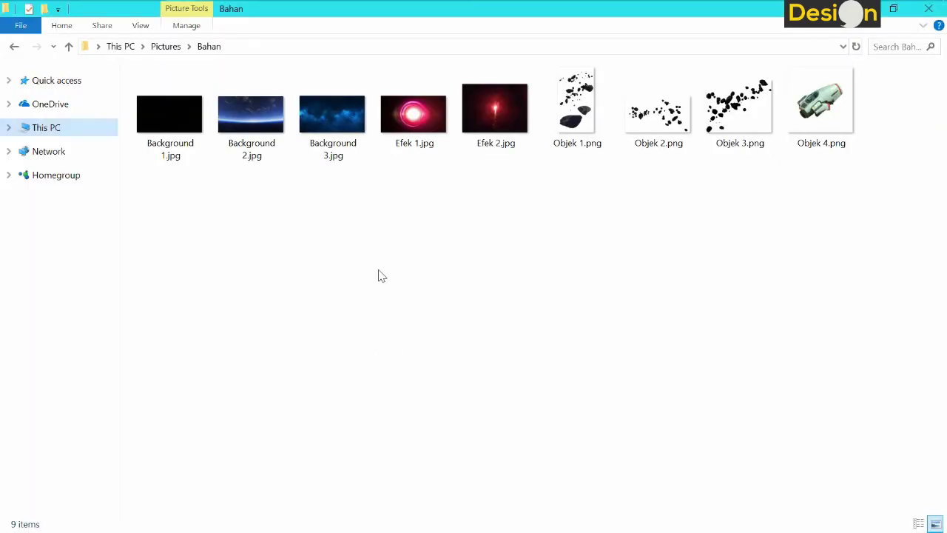
left_click(169, 115)
left_click(247, 122, "ctrl")
mouse_move(188, 108)
left_mouse_down()
mouse_move(557, 297)
mouse_move(521, 278)
left_mouse_up()
key("alt+Tab")
key("Return")
Step: Flip the earth image horizontally and then vertically in Free Transform
right_click(432, 112)
left_click(470, 304)
right_click(432, 111)
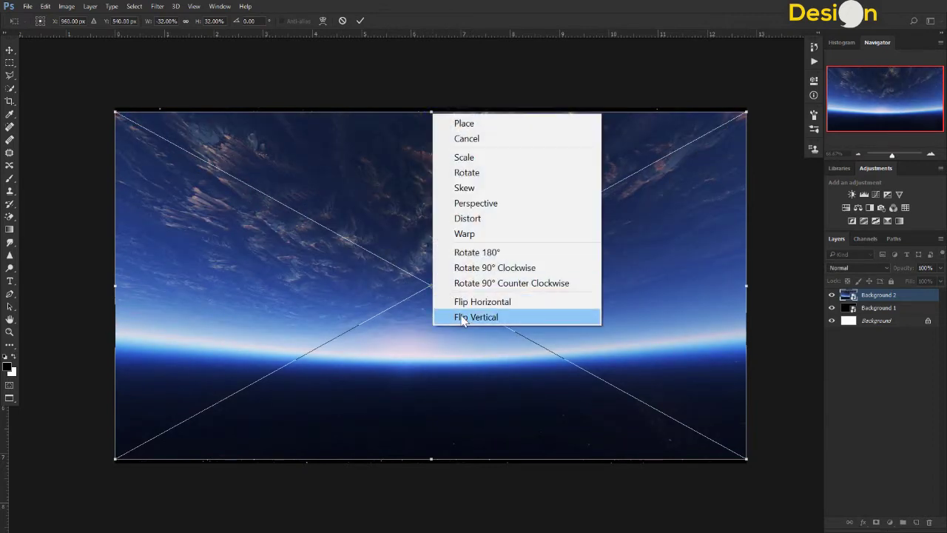
left_click(462, 318)
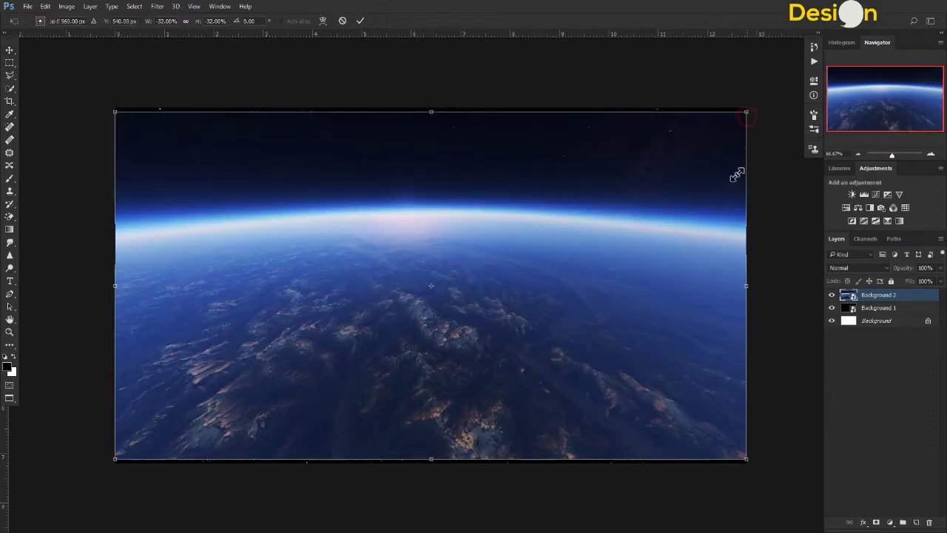
Step: Scale and lower the earth image so its horizon spans the lower half beneath the stars
left_click_drag(746, 458, 797, 506)
left_click_drag(117, 466, 63, 502)
mouse_move(482, 287)
left_mouse_down()
mouse_move(477, 442)
mouse_move(462, 441)
left_mouse_up()
left_click_drag(42, 236, 84, 264)
left_click_drag(482, 398, 478, 353)
left_click_drag(794, 219, 783, 223)
left_click_drag(649, 348, 650, 333)
key("Return")
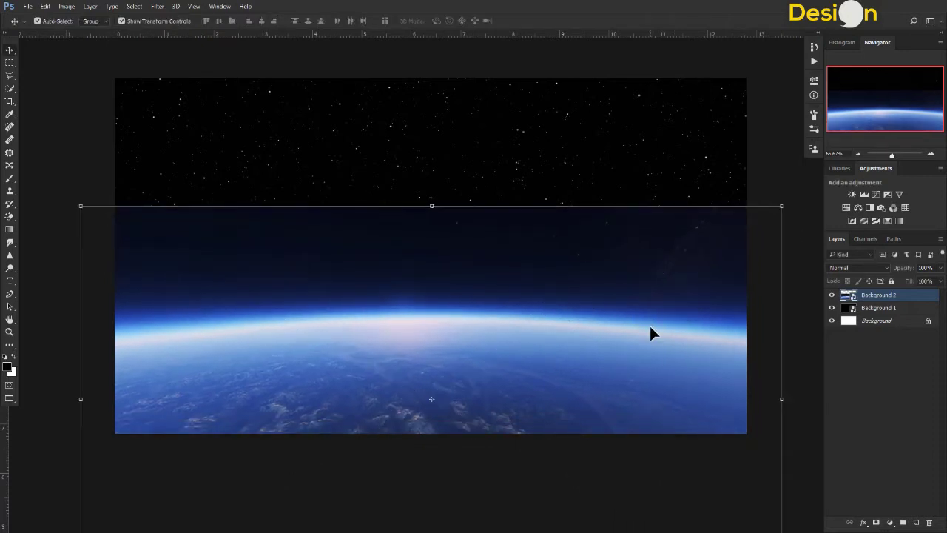
Step: Add a layer mask to the earth layer and paint away its hard edge with a low-opacity black brush
left_click(877, 523)
key("b")
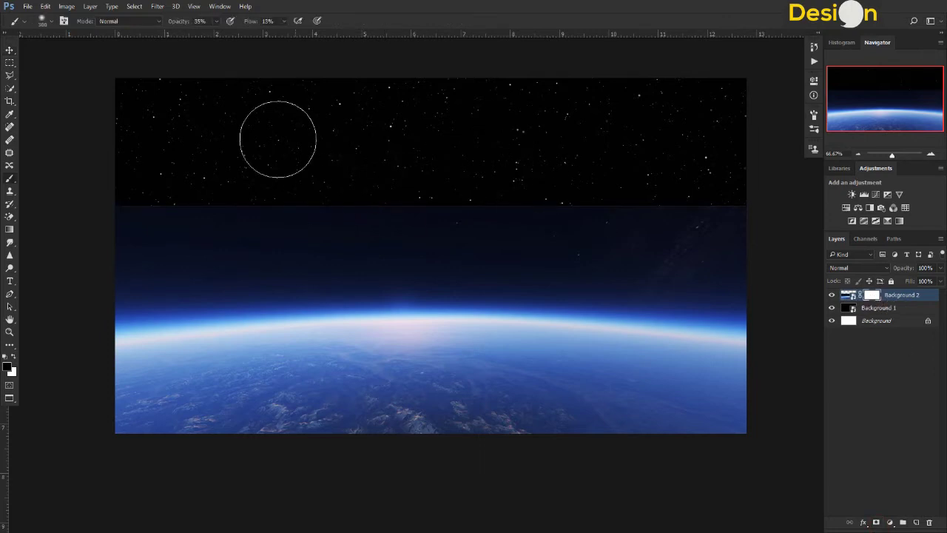
type("700")
key("Return")
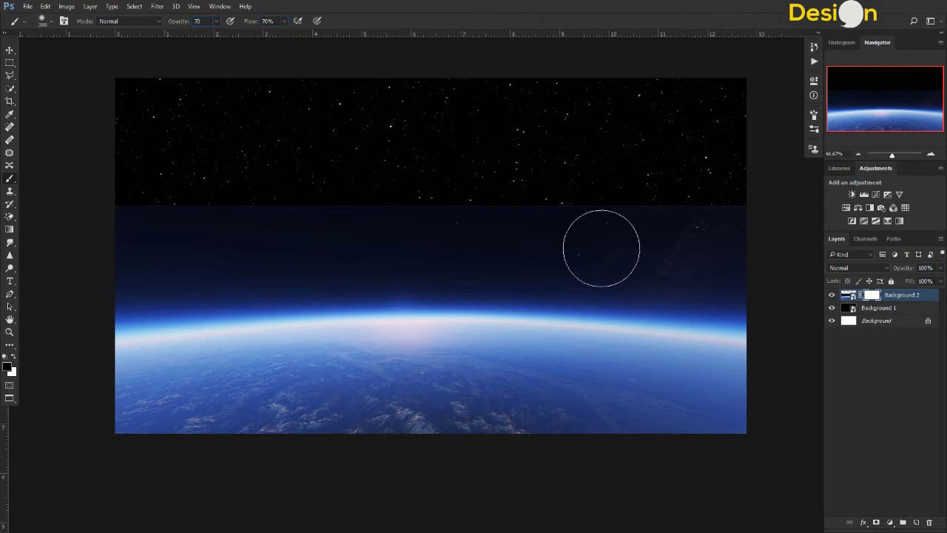
left_click(14, 357)
left_click_drag(111, 212, 737, 257)
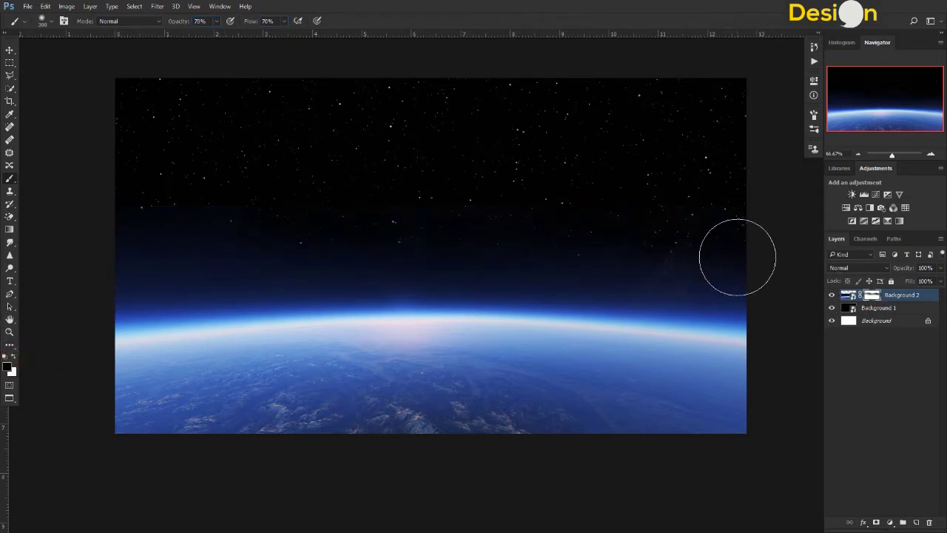
Step: With the starfield hidden, lower the brush flow and fade the dark haze above the horizon
left_click(831, 308)
left_click_drag(725, 205, 199, 203)
mouse_move(150, 248)
left_mouse_down()
mouse_move(490, 228)
mouse_move(468, 173)
left_mouse_up()
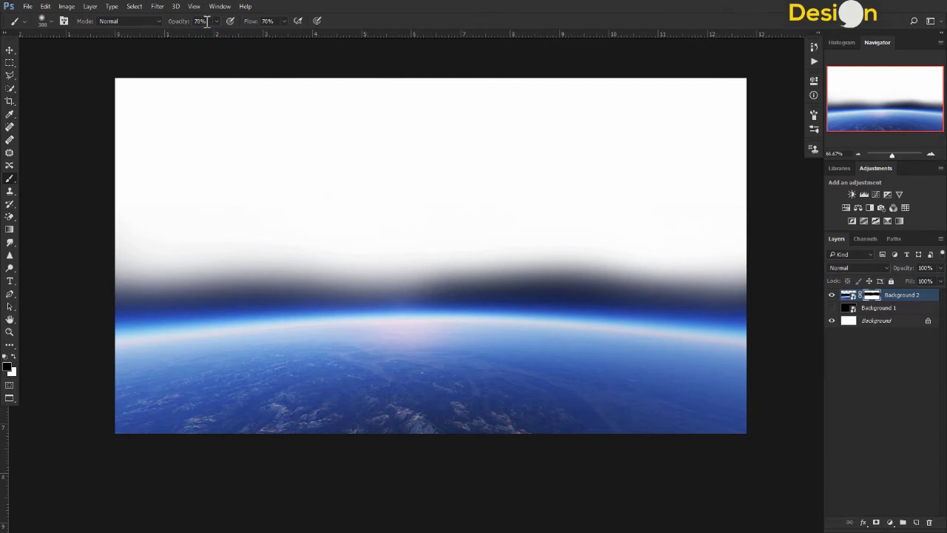
type("305")
left_click(832, 307)
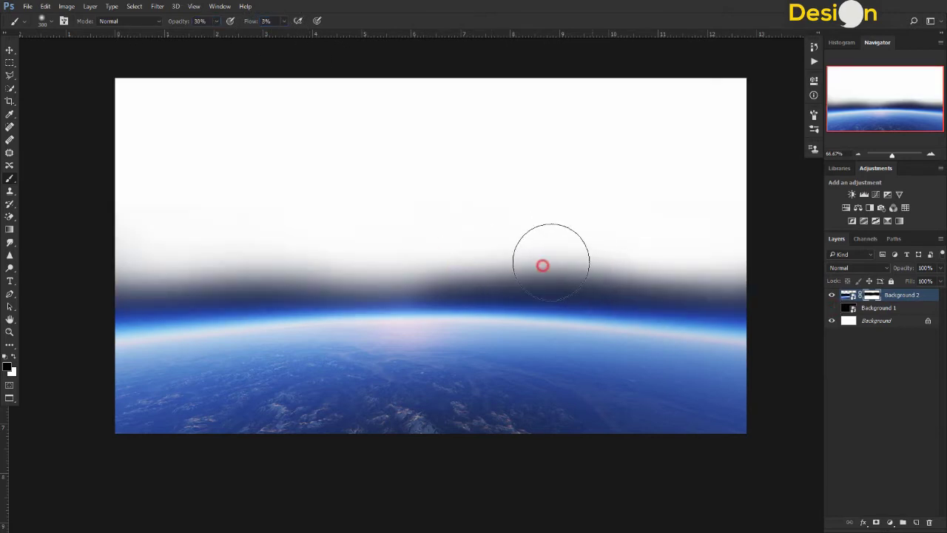
type("0")
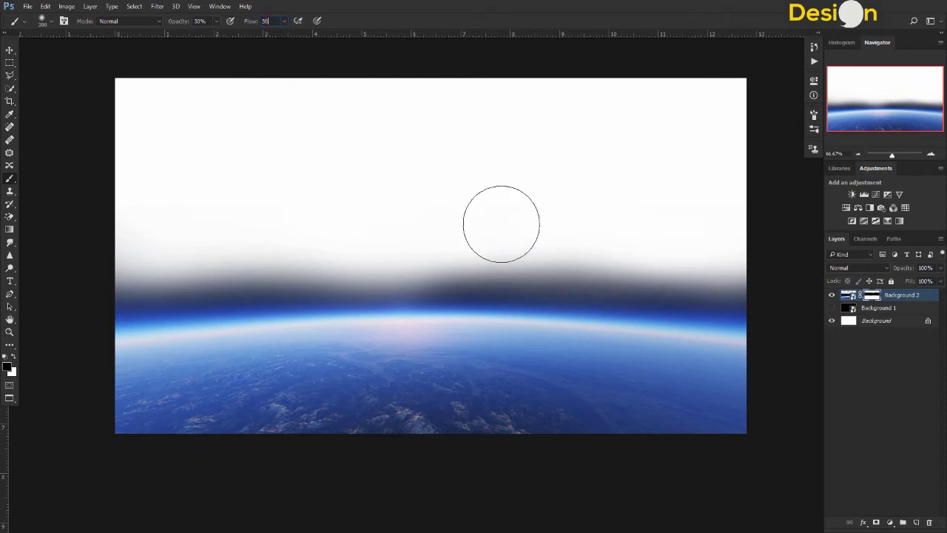
mouse_move(599, 260)
left_mouse_down()
mouse_move(753, 291)
mouse_move(243, 252)
mouse_move(89, 296)
mouse_move(260, 249)
left_mouse_up()
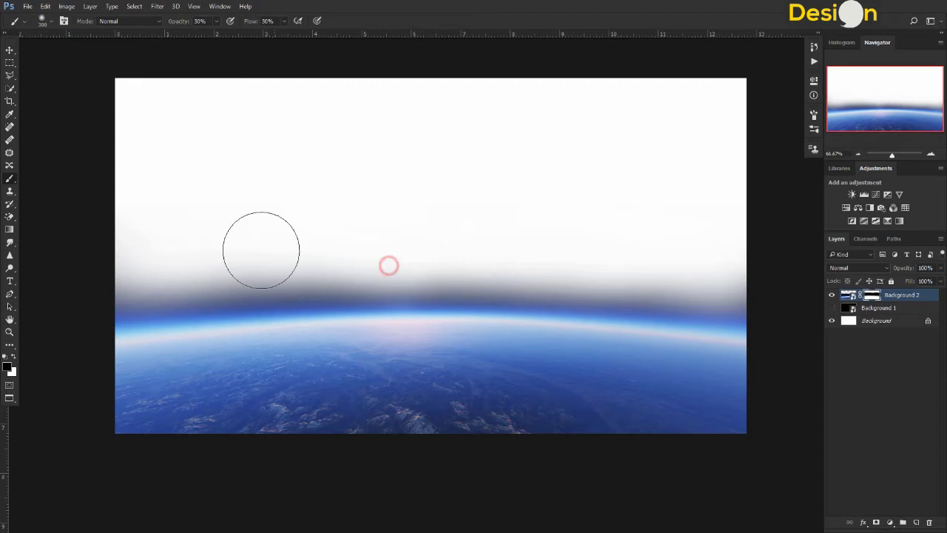
mouse_move(515, 250)
left_mouse_down()
mouse_move(326, 258)
mouse_move(551, 253)
mouse_move(349, 239)
mouse_move(648, 296)
left_mouse_up()
left_click(831, 307)
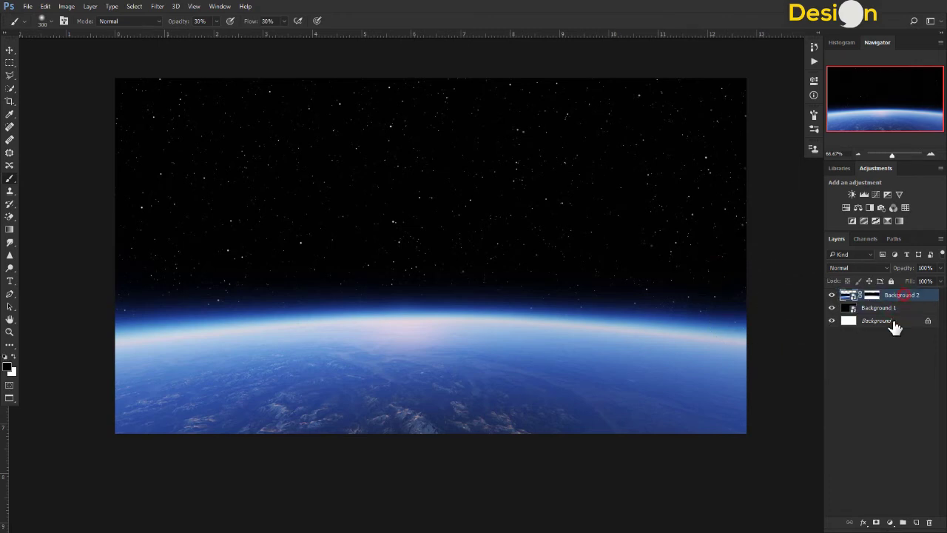
Step: Place Background 3.jpg (nebula), move it up over the sky and blend it in Lighten mode
key("alt+Tab")
left_click(340, 125)
mouse_move(341, 125)
left_mouse_down()
mouse_move(519, 288)
mouse_move(549, 266)
left_mouse_up()
key("Return")
key("v")
left_click_drag(587, 353, 585, 195)
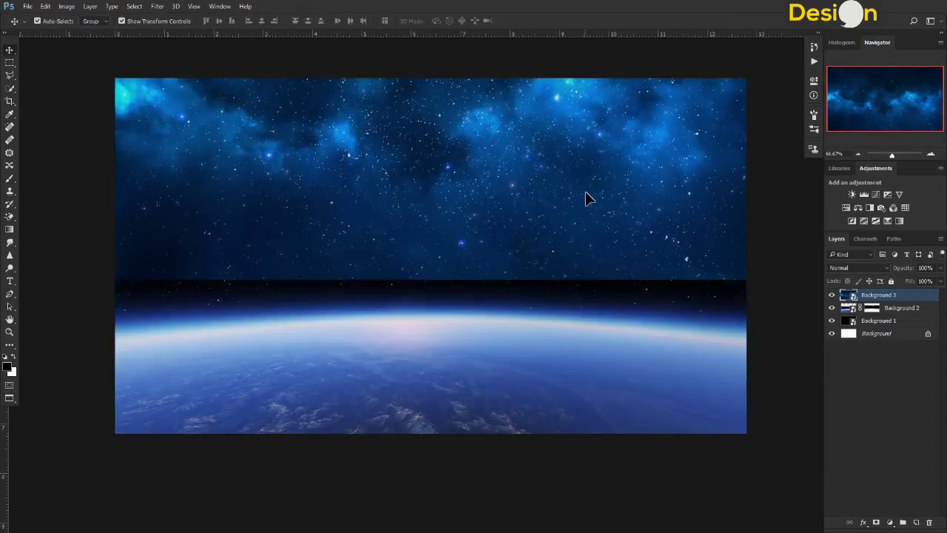
left_click(858, 269)
left_click(851, 297)
left_click(853, 267)
left_click(850, 339)
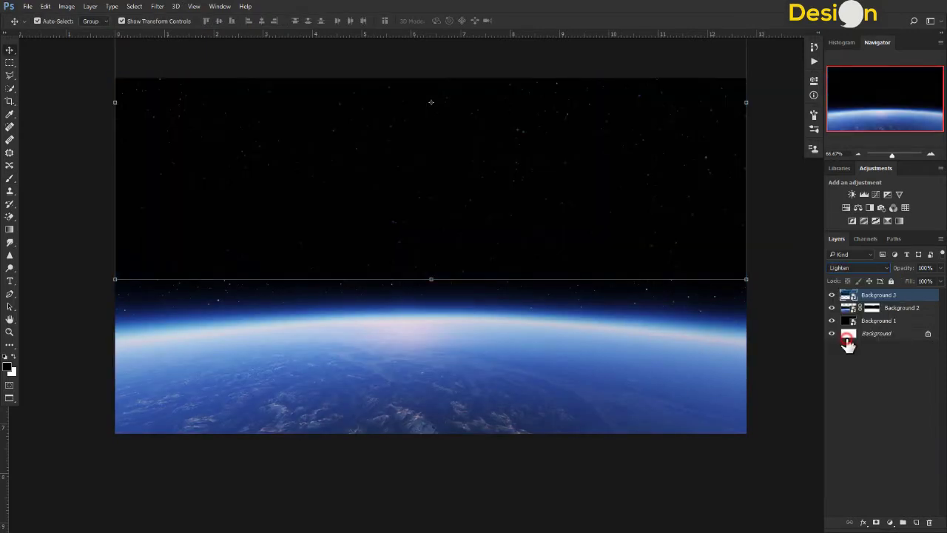
left_click_drag(651, 238, 651, 226)
Step: Enlarge and reposition the nebula image with Free Transform
key("ctrl+t")
left_click_drag(683, 182, 695, 250)
mouse_move(744, 376)
left_mouse_down()
mouse_move(755, 394)
mouse_move(802, 416)
left_mouse_up()
left_click_drag(668, 256, 658, 210)
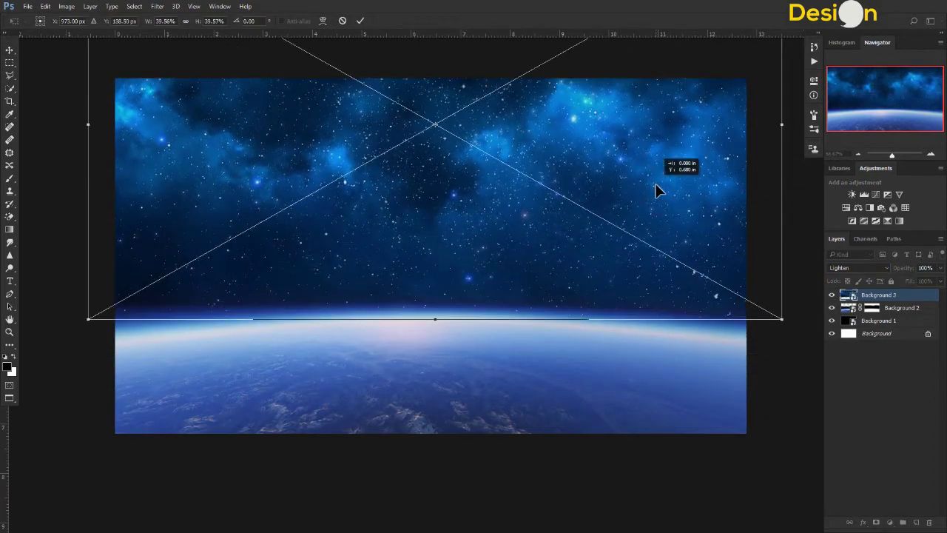
key("Return")
Step: Nudge the nebula down and rotate it to a slight tilt
left_click(878, 310)
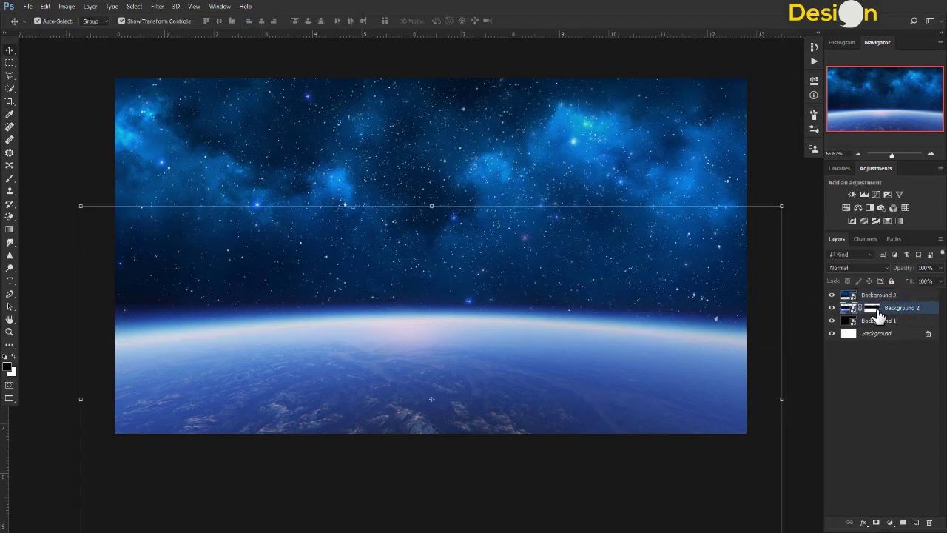
key("b")
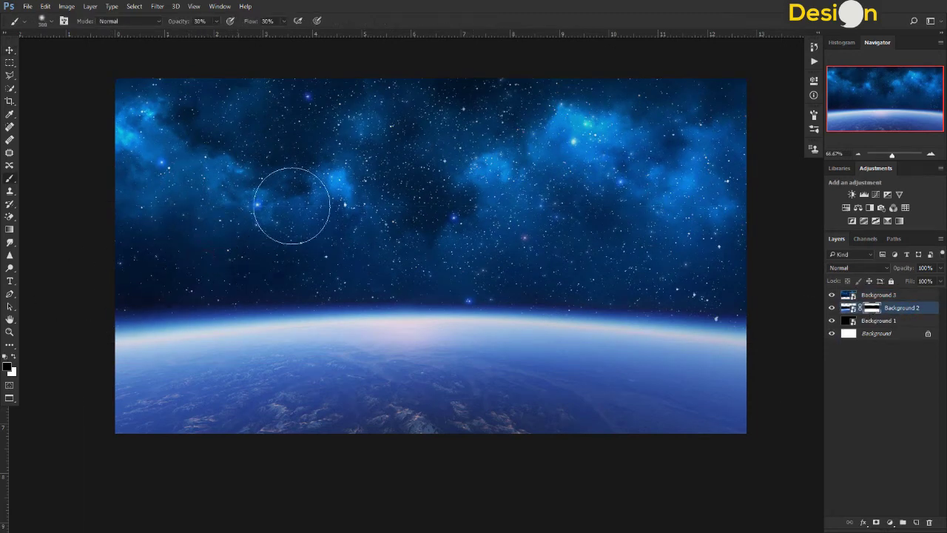
left_click(902, 296)
left_click_drag(501, 194, 503, 236)
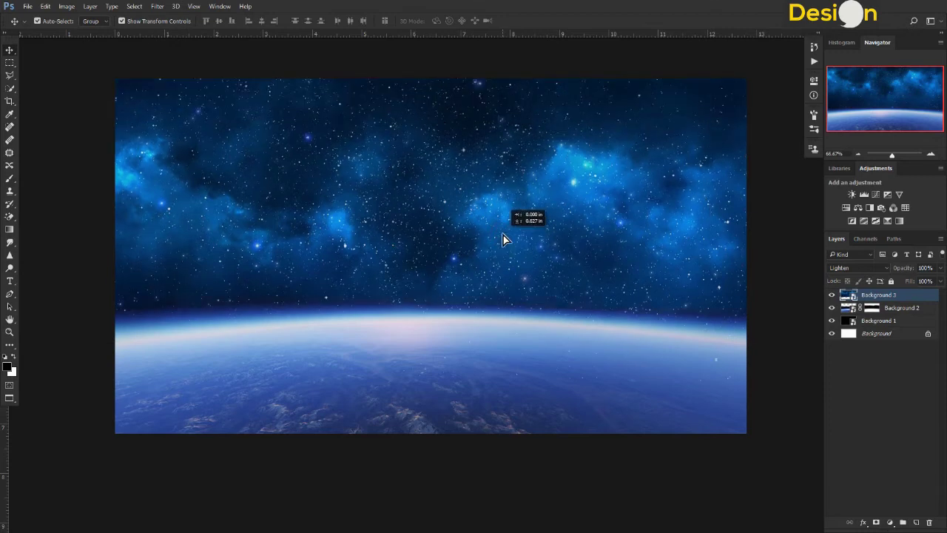
key("ctrl+t")
mouse_move(787, 387)
left_mouse_down()
mouse_move(814, 368)
mouse_move(643, 251)
left_mouse_up()
mouse_move(815, 317)
left_mouse_down()
mouse_move(800, 324)
mouse_move(790, 303)
left_mouse_up()
left_click_drag(797, 335, 805, 345)
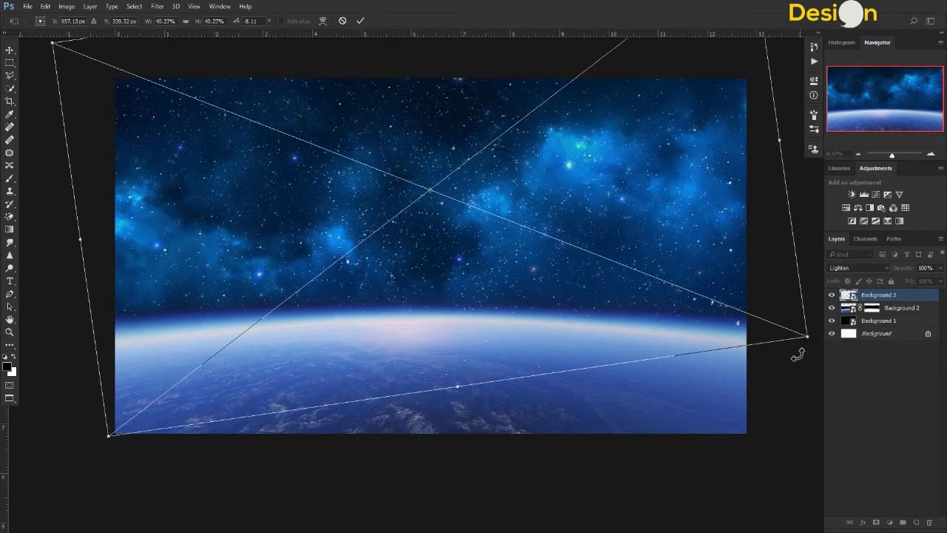
left_click_drag(665, 252, 669, 264)
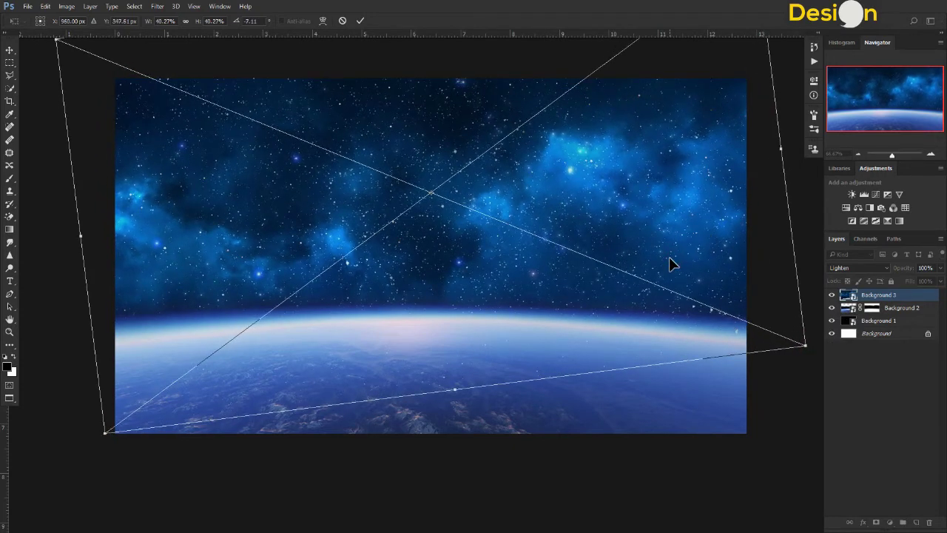
key("Return")
Step: Mask the nebula layer and fade it into the horizon with a soft black brush
left_click(876, 522)
key("b")
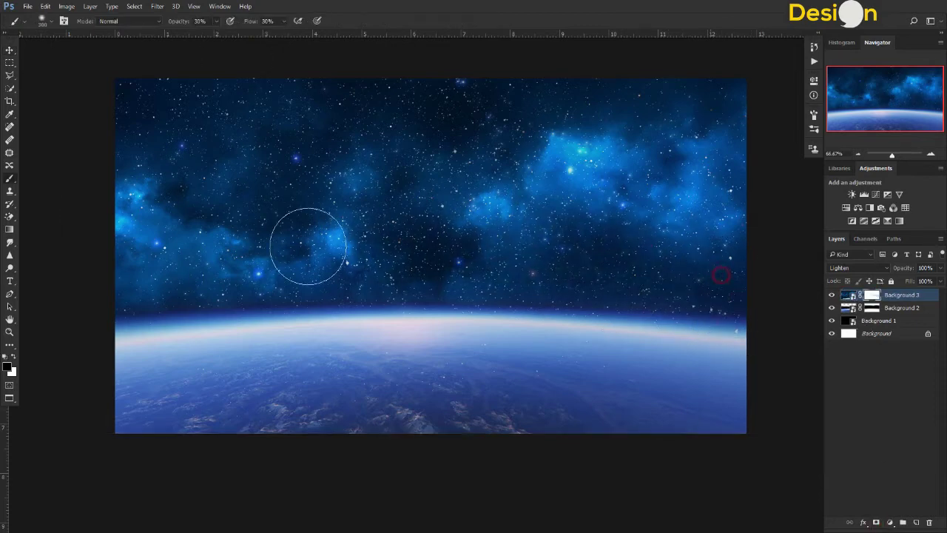
mouse_move(398, 322)
left_mouse_down()
mouse_move(253, 331)
mouse_move(492, 317)
left_mouse_up()
left_click_drag(566, 256, 740, 276)
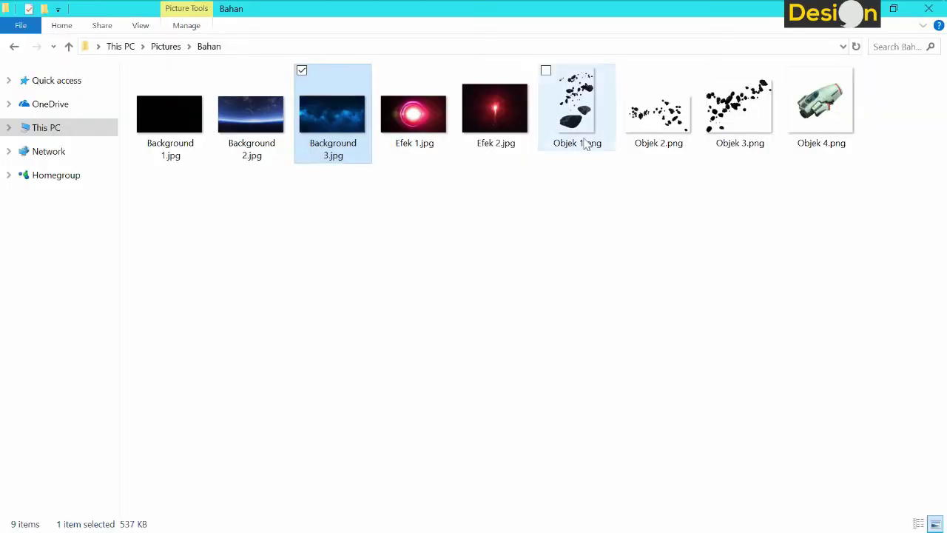
Step: Place the Objek 1.png asteroid cluster on the right side of the sky, enlarged and tilted
mouse_move(575, 107)
left_mouse_down()
mouse_move(567, 162)
mouse_move(548, 190)
left_mouse_up()
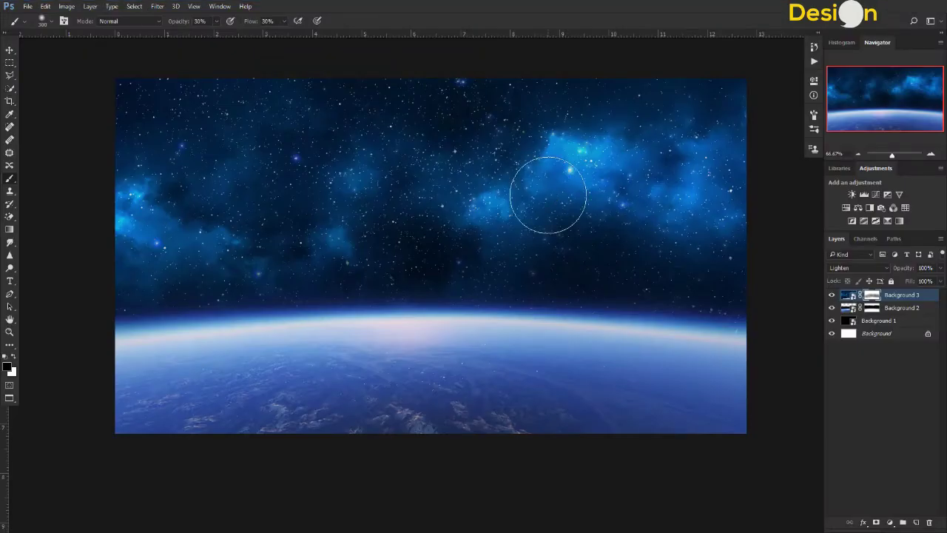
left_click_drag(485, 157, 554, 30)
mouse_move(524, 180)
left_mouse_down()
mouse_move(651, 215)
mouse_move(652, 261)
left_mouse_up()
left_click_drag(673, 123, 637, 141)
left_click_drag(577, 244, 584, 219)
mouse_move(652, 129)
left_mouse_down()
mouse_move(697, 106)
mouse_move(641, 232)
left_mouse_up()
Step: Commit the asteroid placement and rasterize the Objek 1 layer
key("Return")
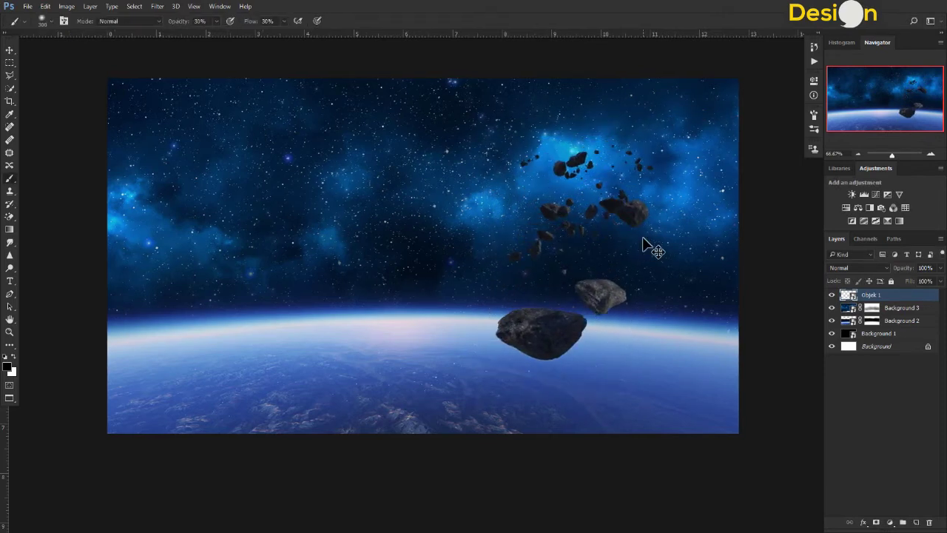
right_click(852, 298)
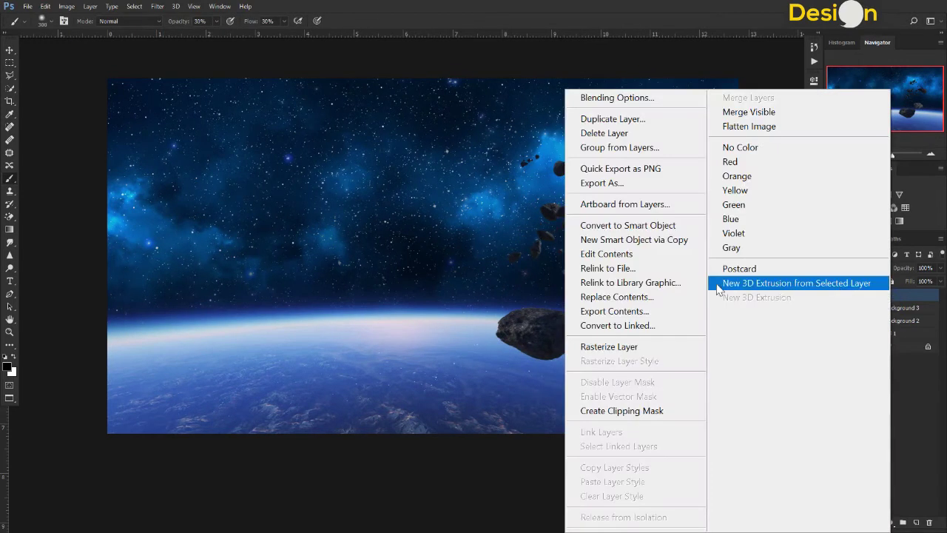
left_click(608, 346)
Step: Erase the small asteroid fragments and nudge the two remaining rocks up slightly
left_click(9, 216)
left_click(63, 215)
right_click(510, 156)
left_click(618, 135)
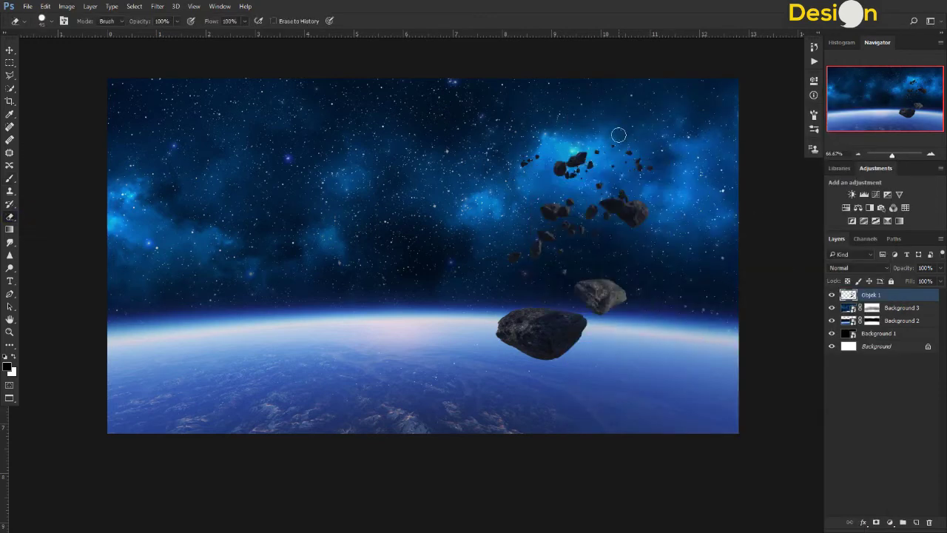
left_click_drag(601, 155, 505, 180)
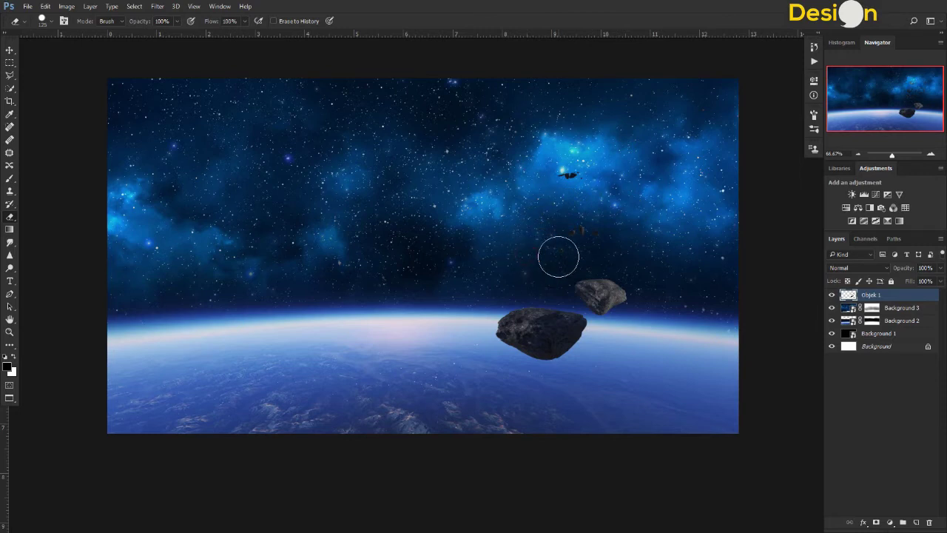
left_click(9, 49)
key("Up")
key("Up")
key("Up")
key("Up")
key("Up")
key("Up")
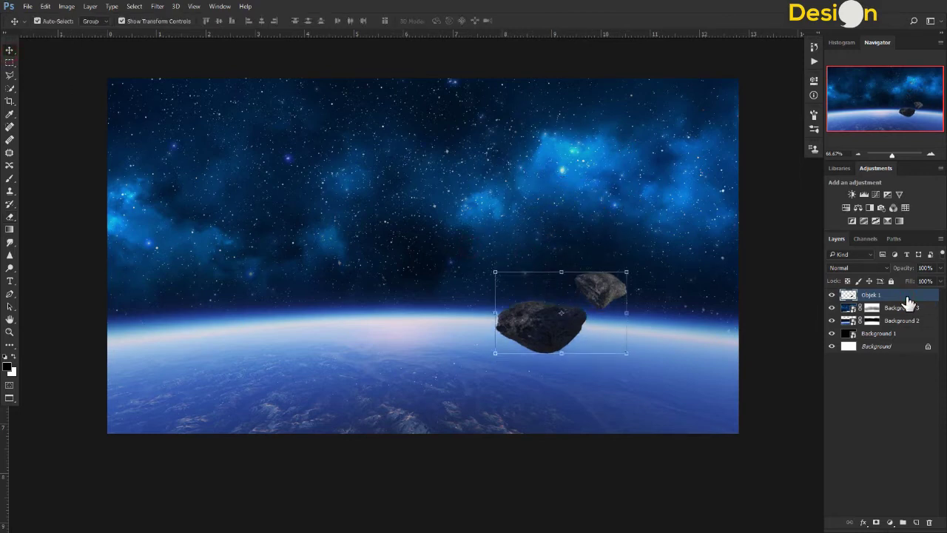
Step: Create a clipped Soft Light layer named e1 with a red colour label
key("ctrl+shift+n")
left_click(502, 181)
type("e1")
left_click(465, 194)
left_click(425, 212)
left_click(436, 335)
left_click(444, 208)
left_click(430, 327)
left_click(558, 168)
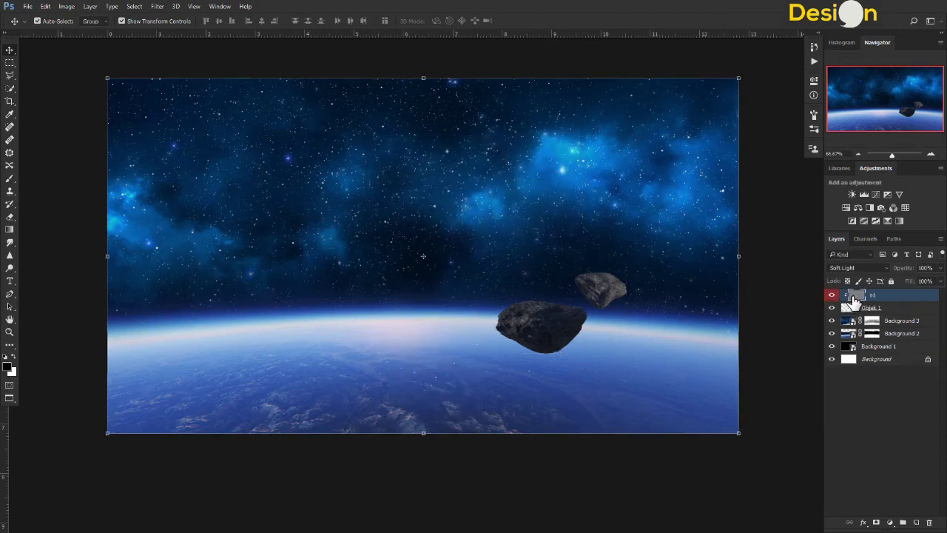
Step: Dodge the top and lower edge of the large asteroid with a small brush
key("o")
right_click(10, 267)
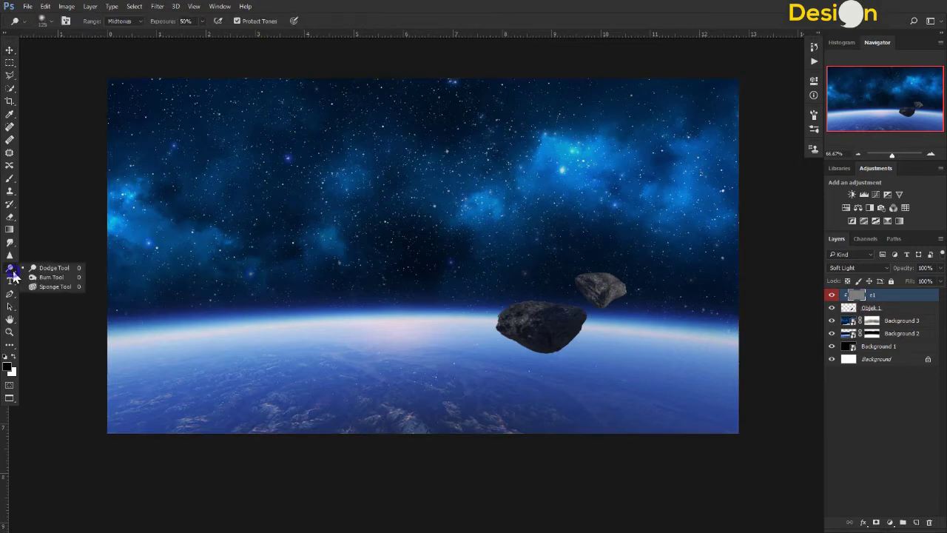
left_click(50, 278)
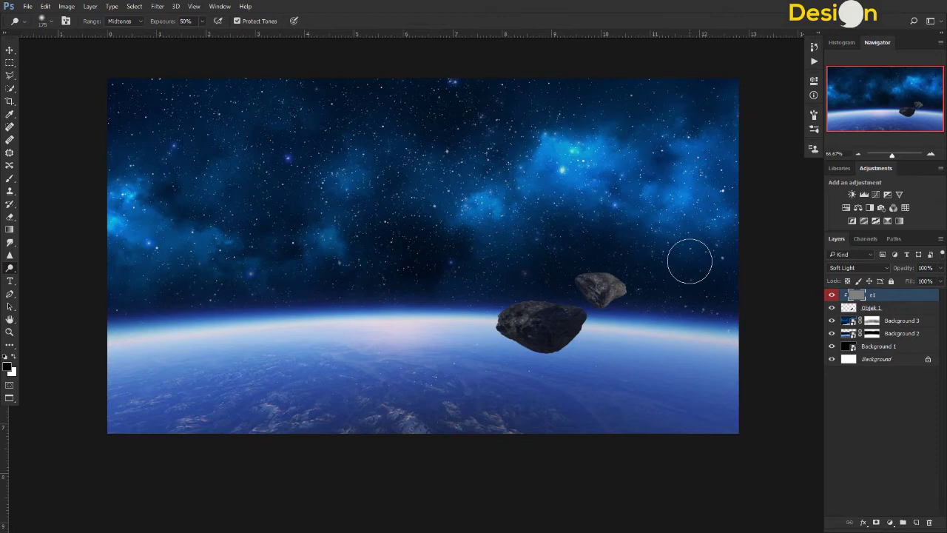
key("ctrl+plus")
key("bracketleft")
key("bracketleft")
key("bracketleft")
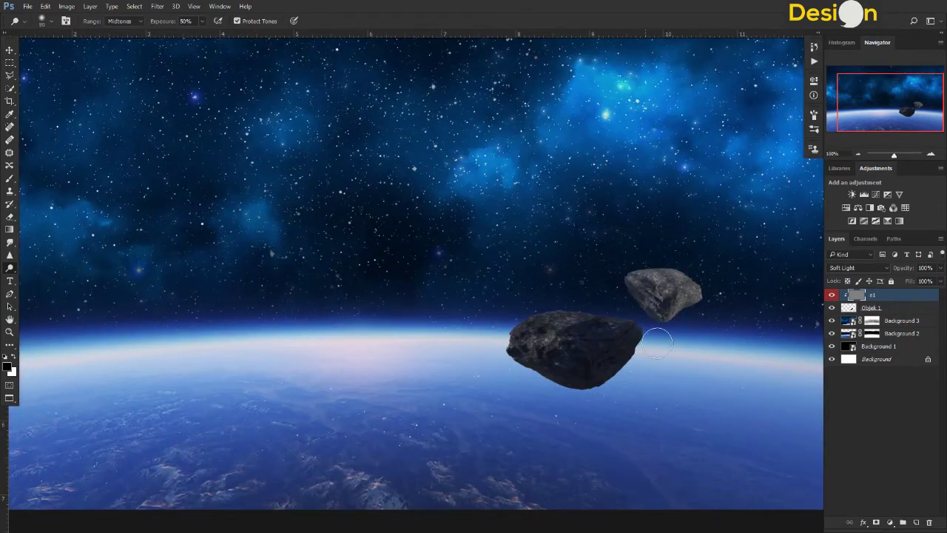
mouse_move(551, 326)
left_mouse_down()
mouse_move(558, 283)
mouse_move(589, 308)
left_mouse_up()
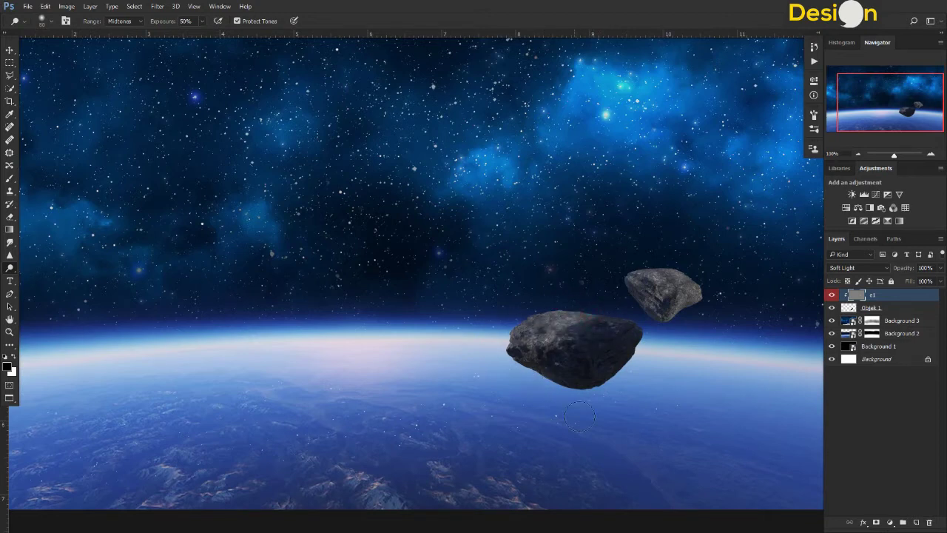
left_click(584, 380)
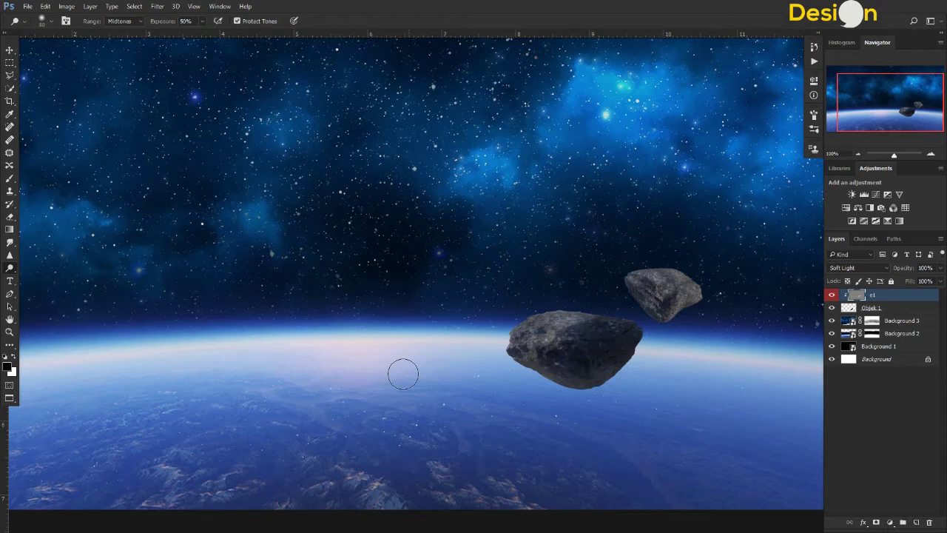
right_click(6, 273)
left_click(45, 278)
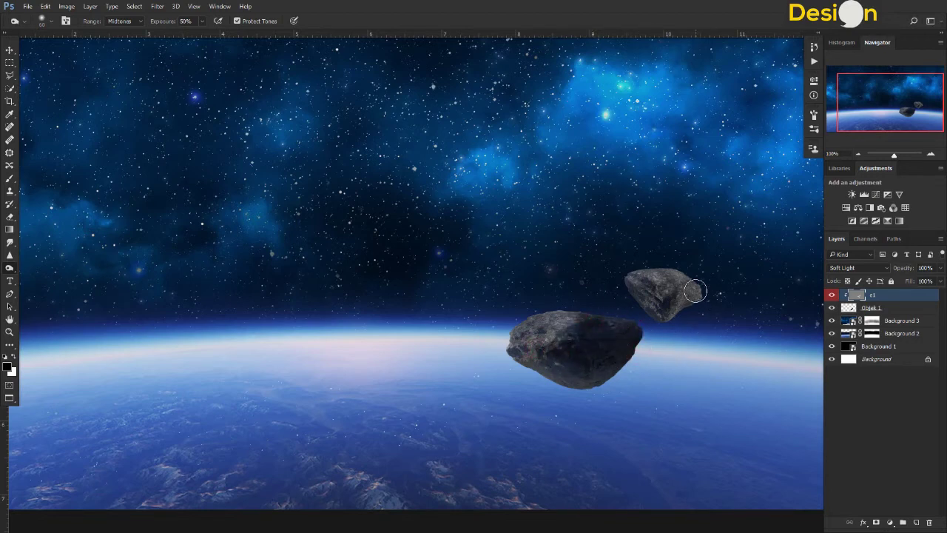
key("ctrl+minus")
Step: Create a clipped Normal-mode layer named f1 with a blue colour label
key("ctrl+shift+n")
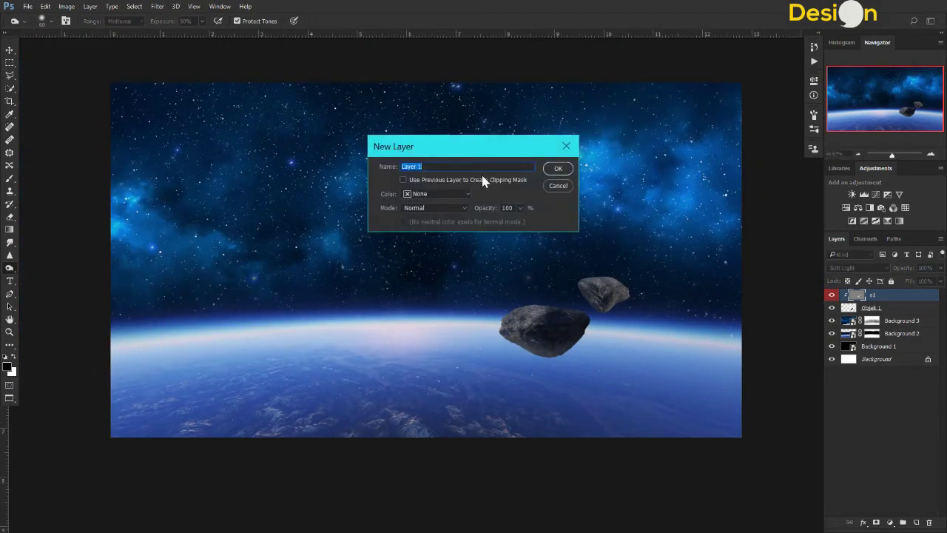
left_click(453, 180)
left_click(453, 194)
left_click(433, 167)
type("1")
left_click(459, 193)
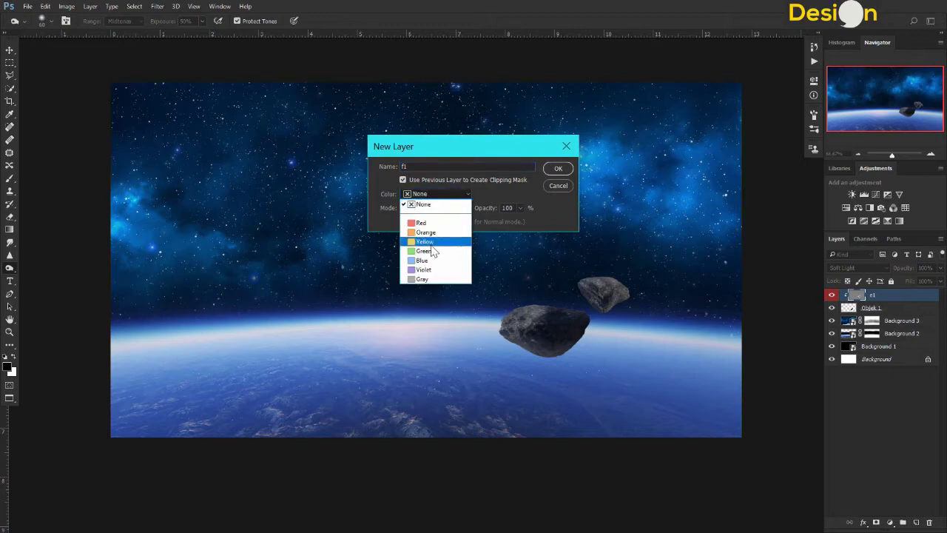
left_click(427, 264)
left_click(442, 209)
left_click(442, 211)
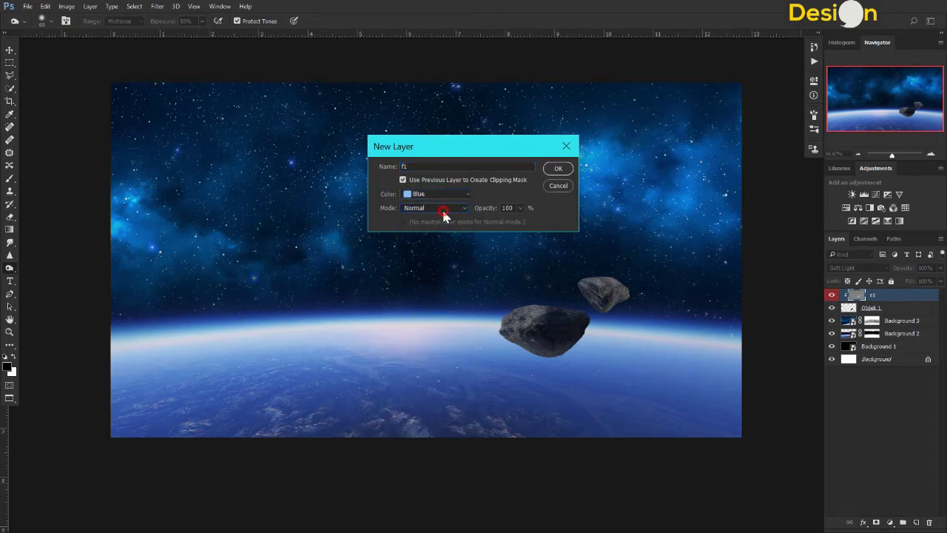
left_click(559, 169)
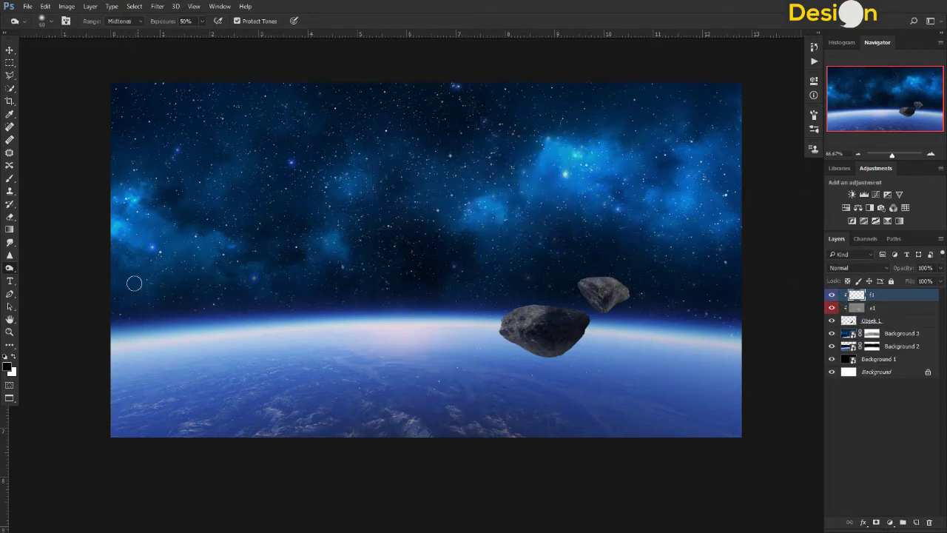
Step: Paint cyan along the edges of both asteroids with a full-opacity, full-flow brush
left_click(10, 179)
left_click_drag(234, 40, 329, 37)
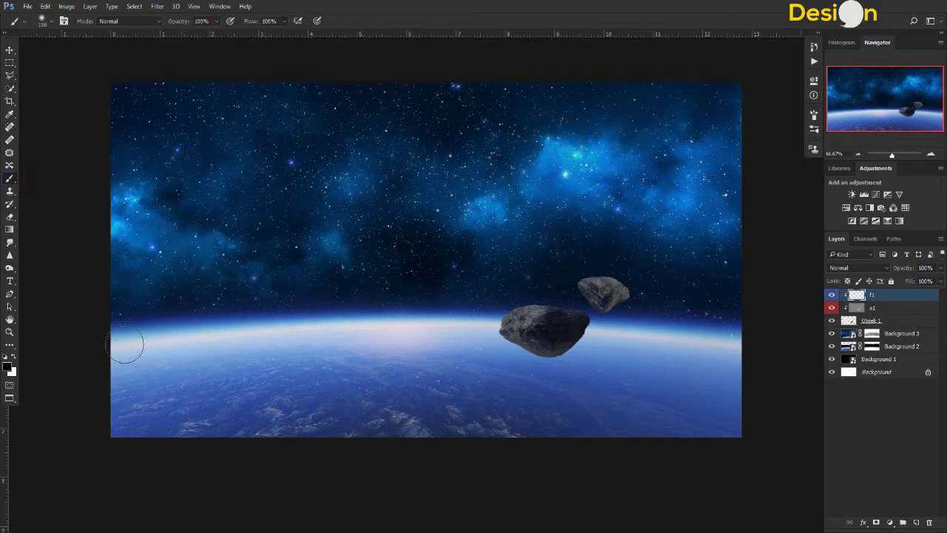
left_click(8, 364)
left_click(757, 186)
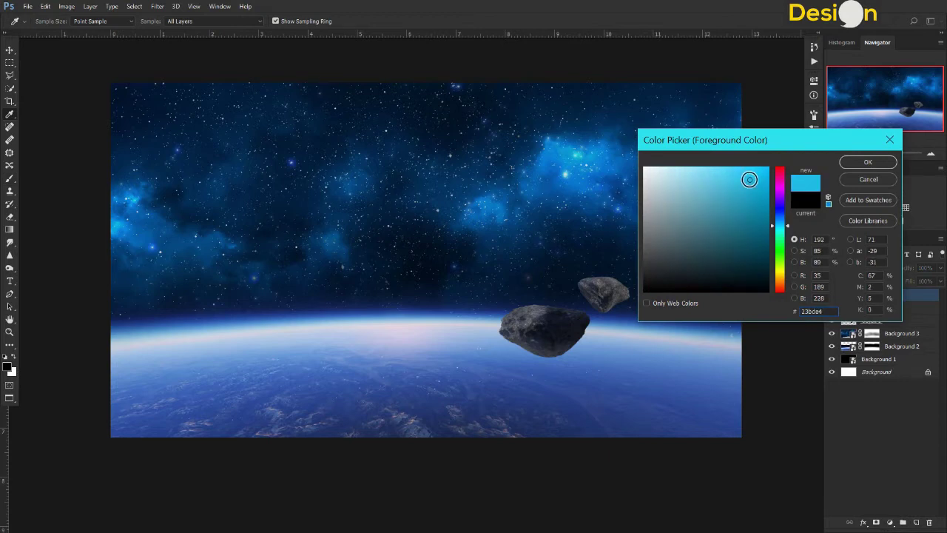
left_click(862, 161)
key("ctrl+plus")
mouse_move(564, 314)
left_mouse_down()
mouse_move(510, 370)
mouse_move(691, 337)
left_mouse_up()
left_click_drag(661, 267, 646, 314)
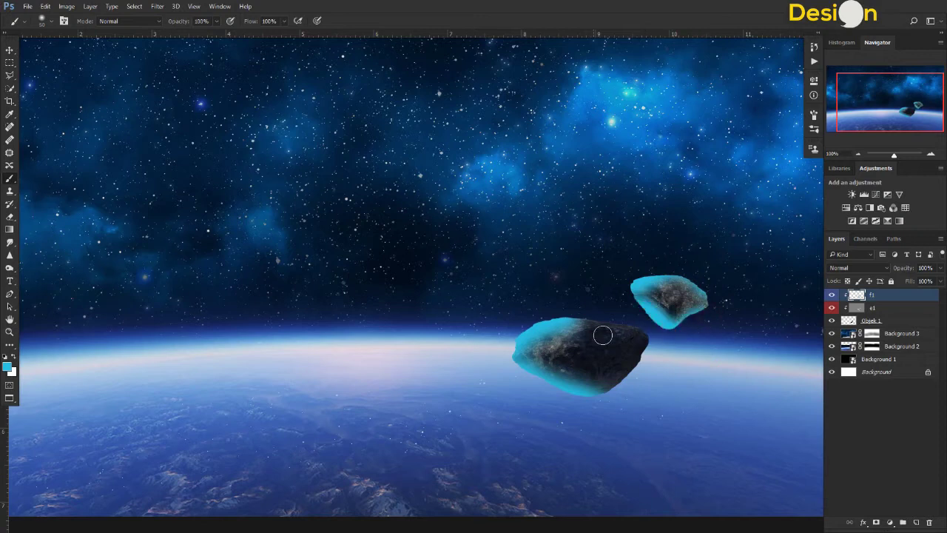
left_click_drag(285, 23, 204, 39)
Step: Try Hue, Saturation and Pin Light on layer f1, settling on Overlay with adjusted fill and opacity
left_click(551, 347)
left_click(875, 268)
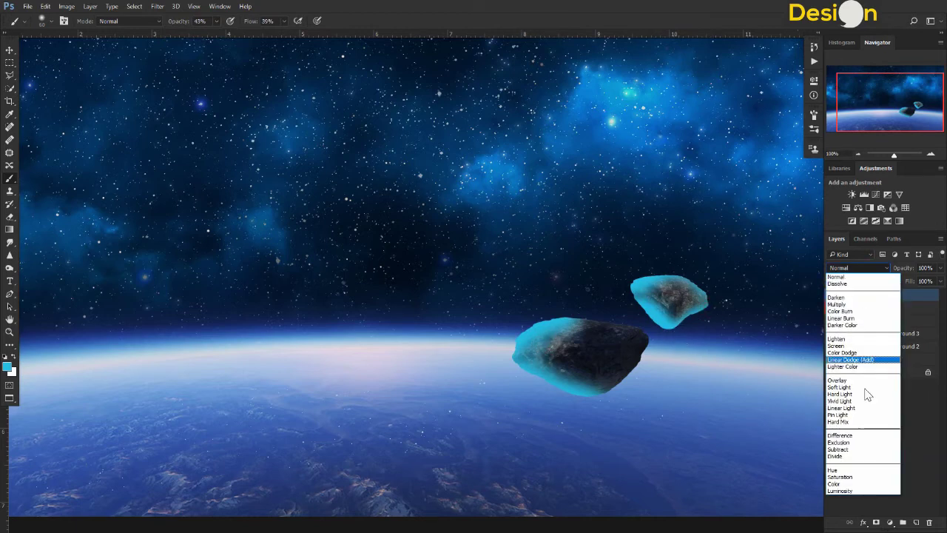
left_click(835, 470)
left_click(858, 268)
left_click(839, 477)
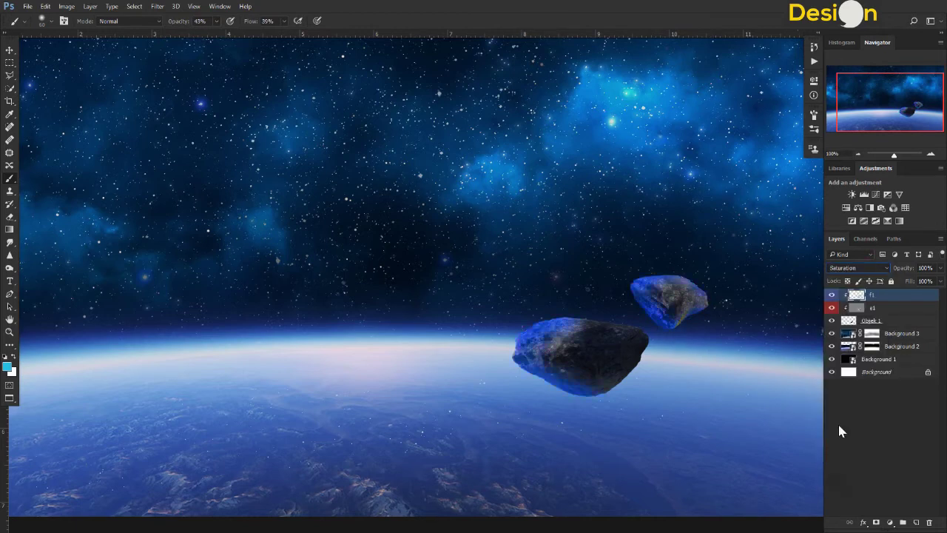
left_click_drag(940, 281, 929, 296)
left_click(858, 268)
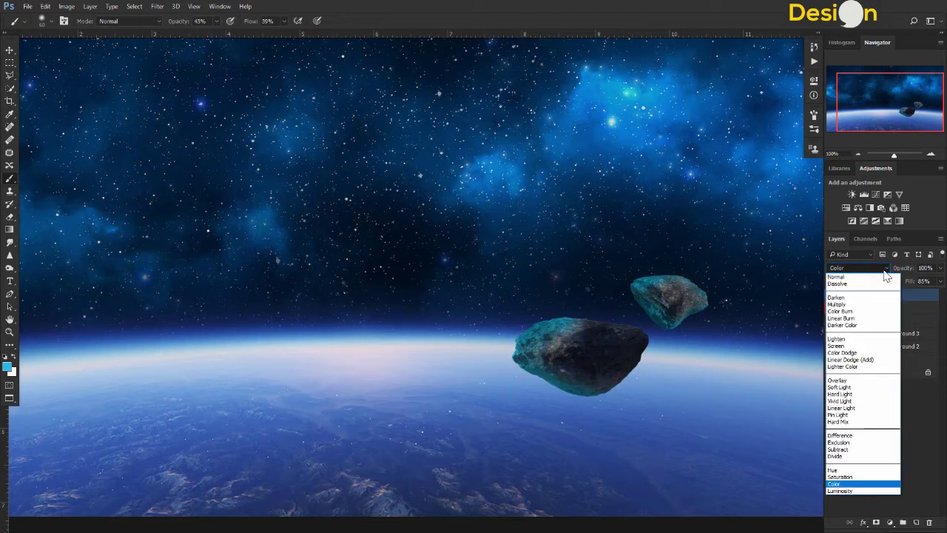
left_click(845, 426)
key("Up")
key("Up")
key("Up")
key("Up")
key("Up")
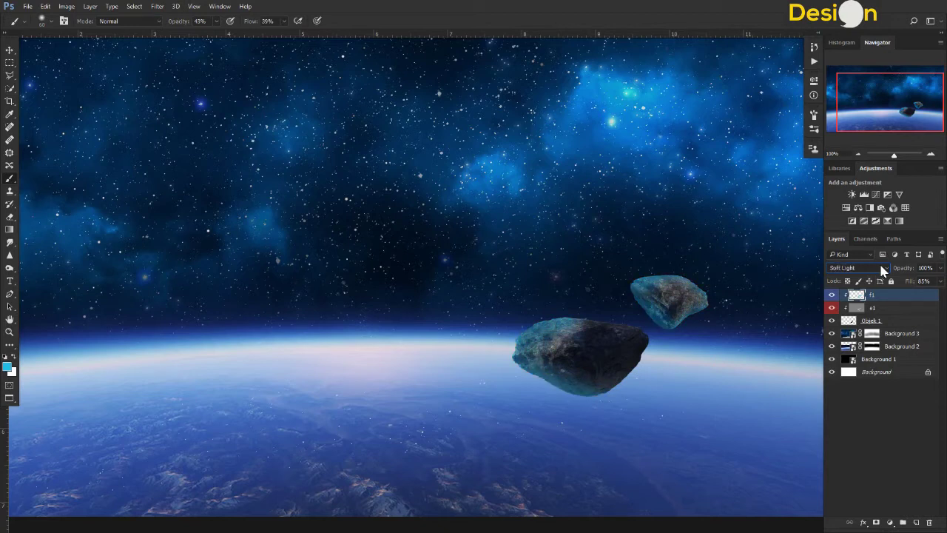
left_click_drag(941, 282, 940, 294)
left_click(940, 267)
key("ctrl+minus")
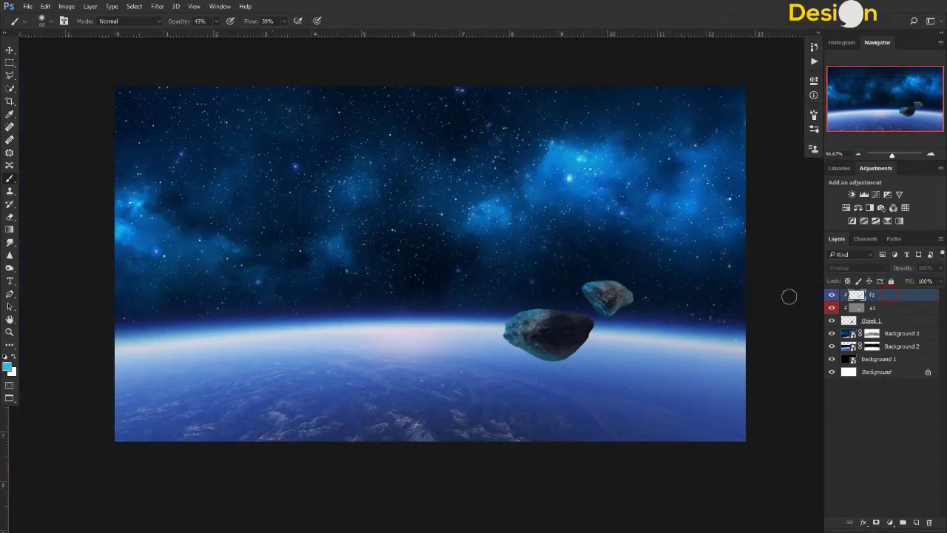
Step: Create a new blue-labelled layer f2 clipped to the rocks
key("ctrl+shift+n")
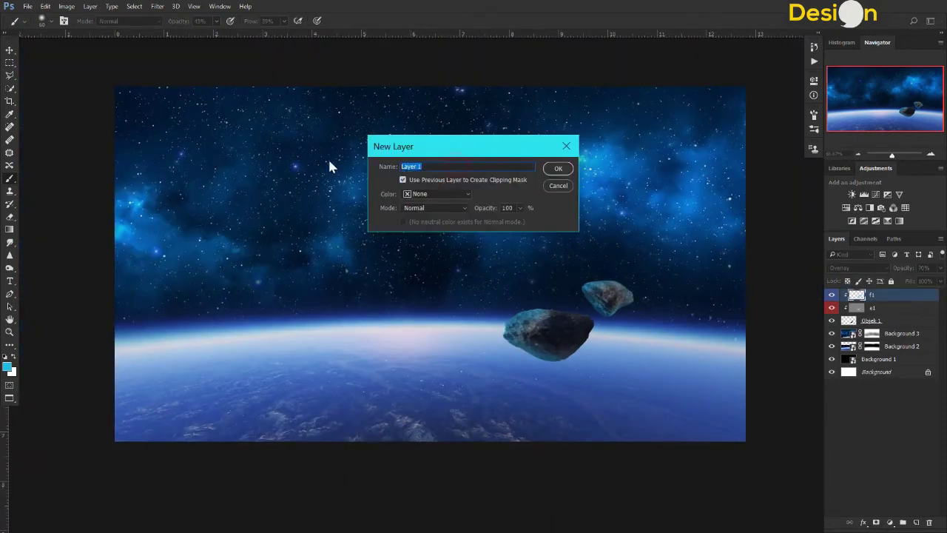
left_click(438, 213)
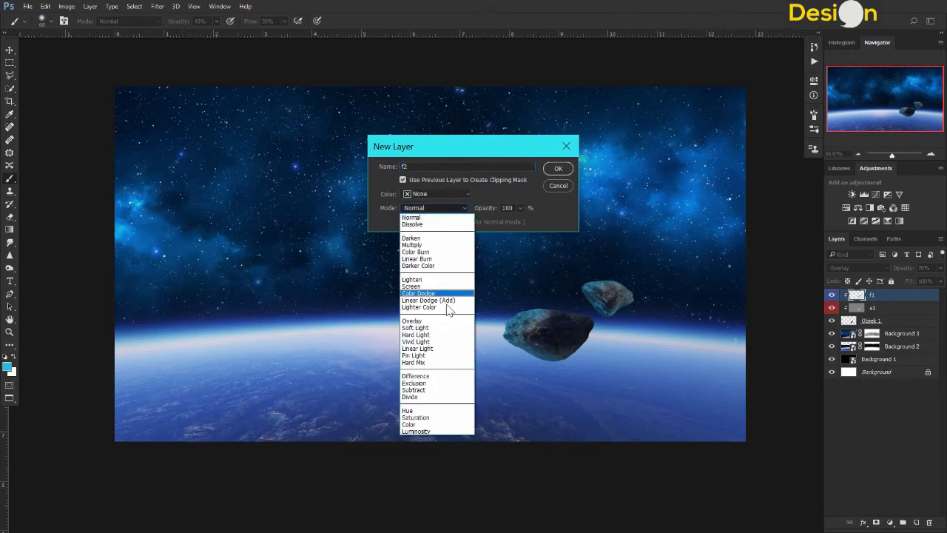
left_click(437, 194)
left_click(421, 260)
left_click(558, 168)
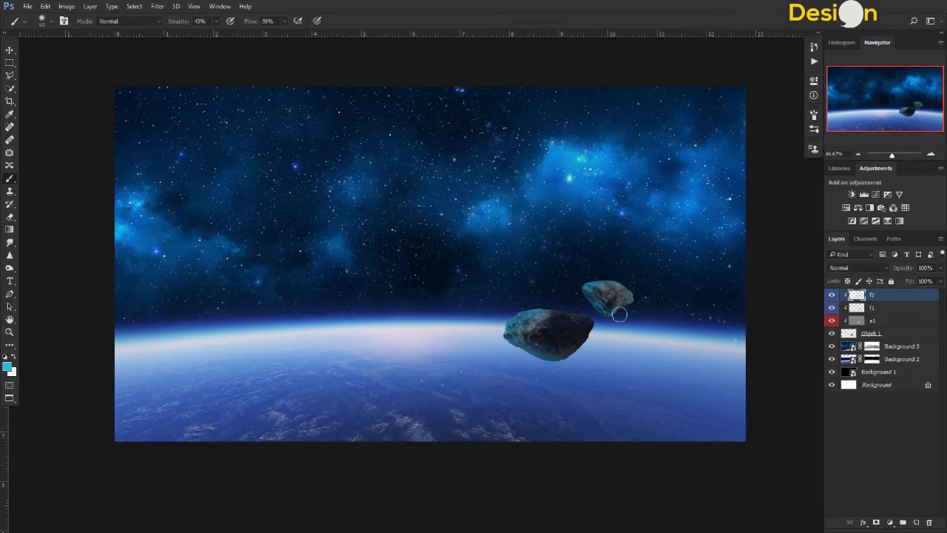
Step: Set the foreground colour to a darker blue
left_click(8, 367)
left_click_drag(475, 313, 437, 323)
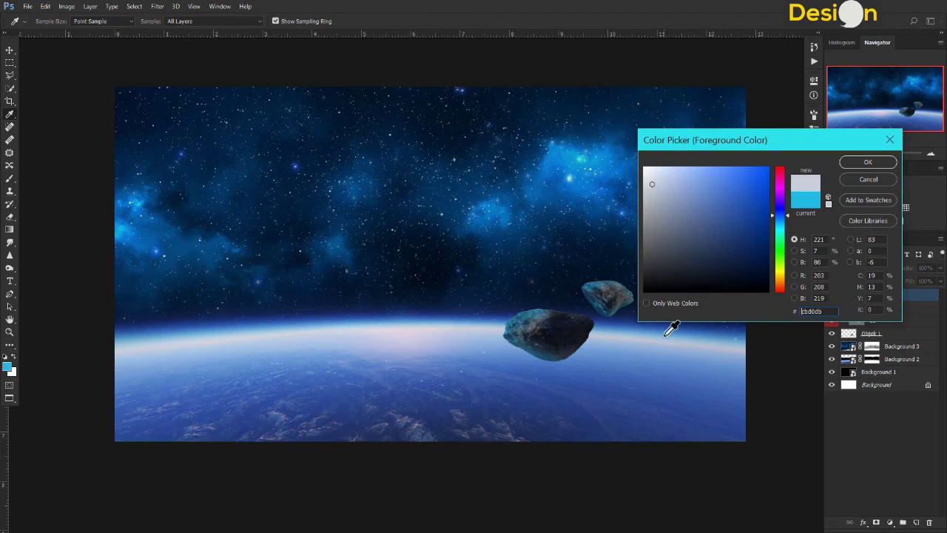
left_click_drag(670, 329, 720, 347)
left_click(777, 216)
left_click(743, 182)
left_click(867, 161)
Step: Brush blue over the edges of the big rock and the smaller rock's left side
key("b")
key("ctrl+plus")
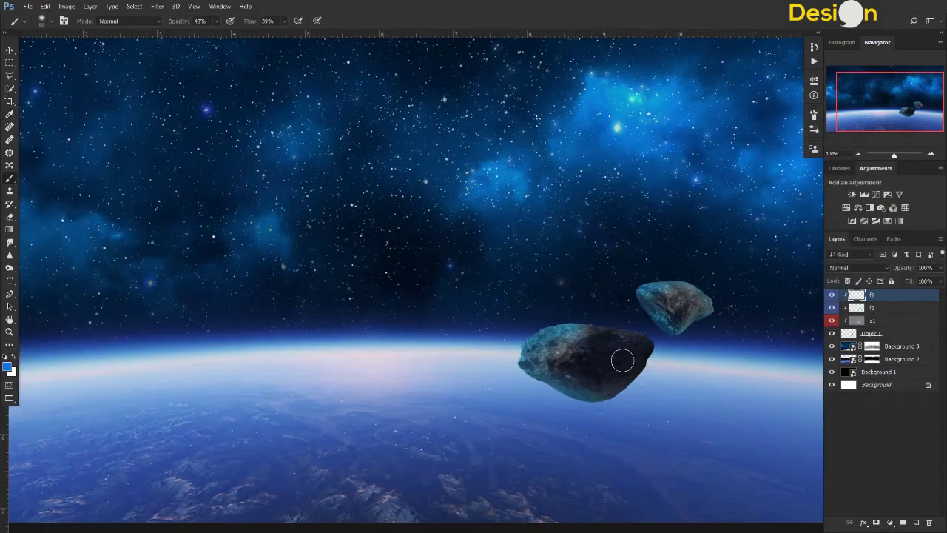
mouse_move(527, 365)
left_mouse_down()
mouse_move(552, 342)
mouse_move(619, 405)
left_mouse_up()
mouse_move(644, 310)
left_mouse_down()
mouse_move(663, 311)
mouse_move(653, 293)
mouse_move(669, 307)
left_mouse_up()
key("bracketright")
key("bracketright")
key("bracketright")
key("bracketright")
key("bracketright")
key("bracketright")
key("bracketright")
Step: Set f2 to Color blending and adjust the fill of f1 and f2, f2 to about 75%
left_click(859, 268)
left_click(843, 481)
left_click(891, 307)
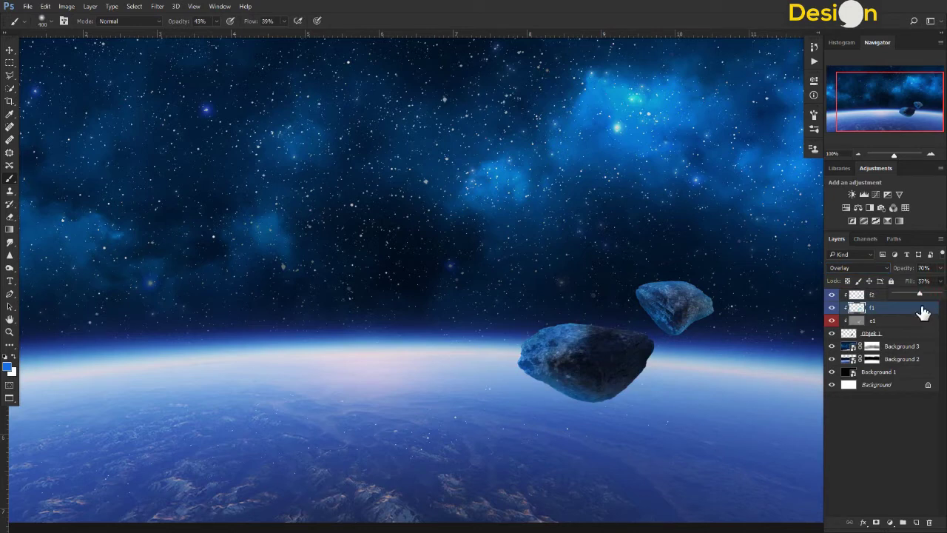
left_click_drag(920, 294, 926, 297)
left_click(890, 295)
left_click(880, 309)
left_click(913, 295)
left_click_drag(942, 283, 928, 295)
left_click(869, 402)
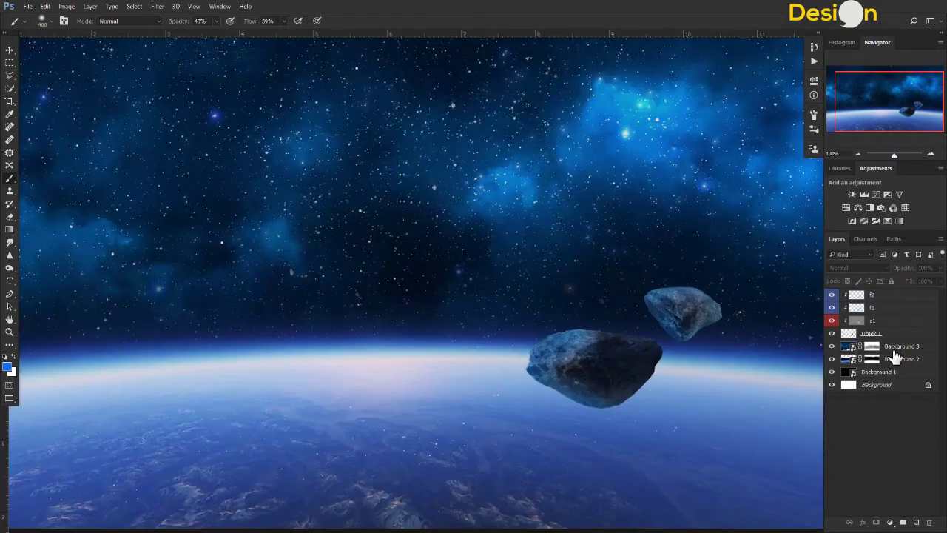
Step: Dodge and burn the two asteroids on shading layer e1
left_click(884, 320)
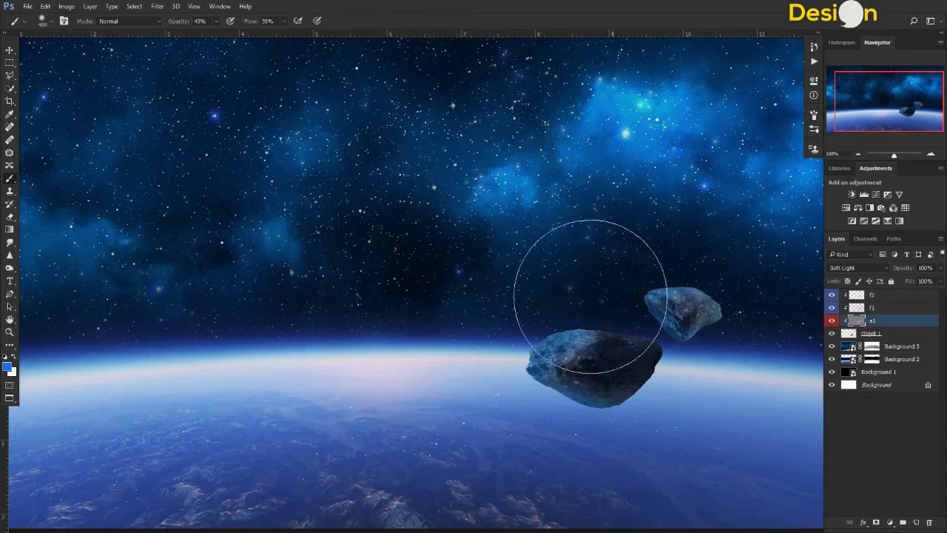
key("o")
right_click(9, 268)
left_click(42, 268)
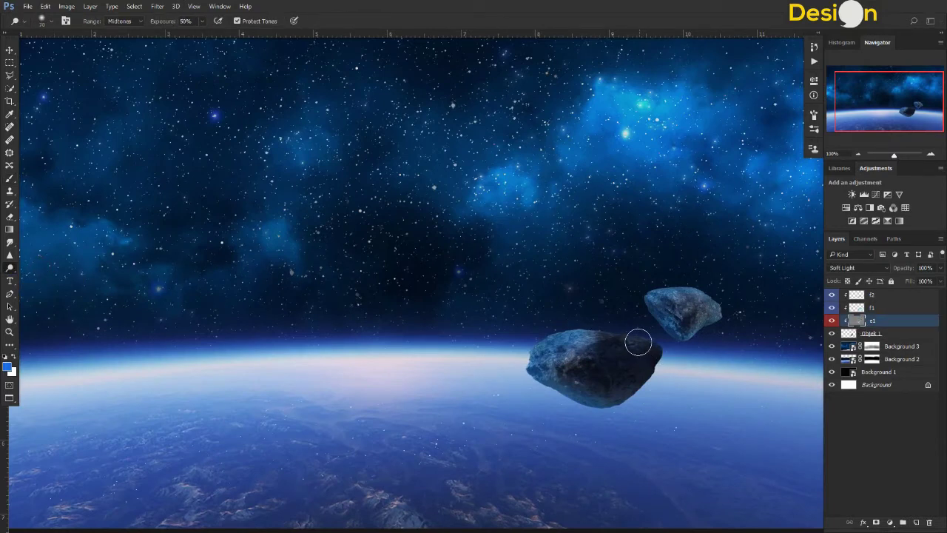
key("bracketright")
key("bracketright")
key("bracketright")
right_click(10, 268)
left_click(41, 282)
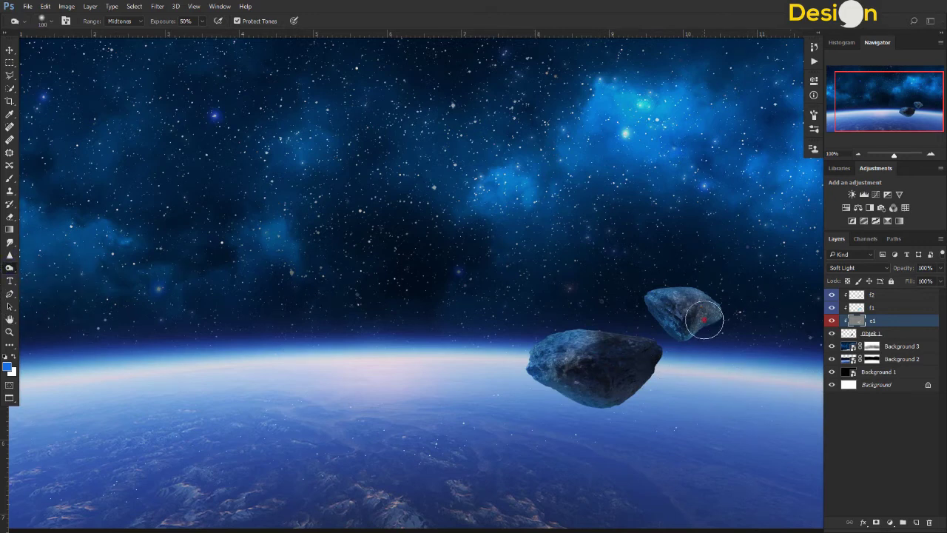
key("ctrl+minus")
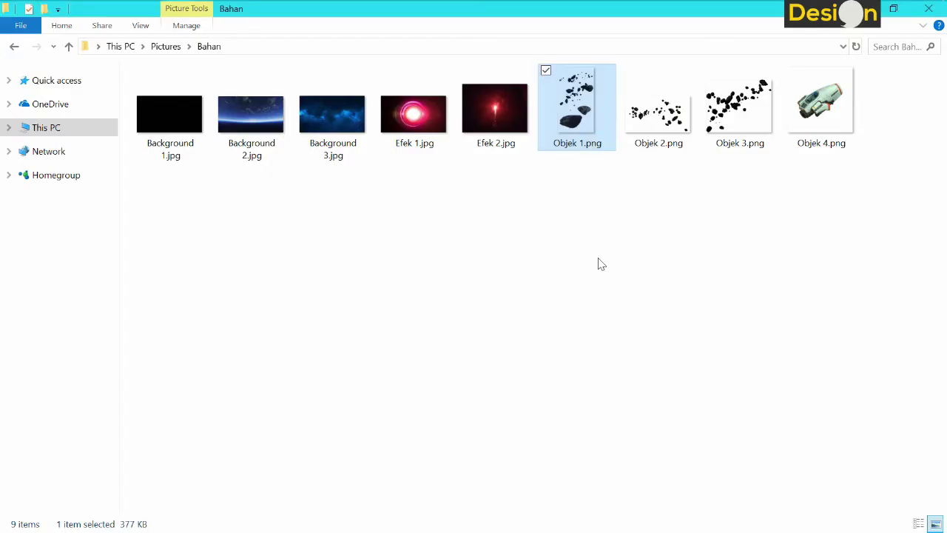
Step: Place Objek 2.png as a shrunken, tilted asteroid cluster high in the left sky
left_click(658, 111)
mouse_move(659, 111)
left_mouse_down()
mouse_move(568, 214)
mouse_move(355, 264)
left_mouse_up()
left_click_drag(754, 94, 493, 298)
left_click_drag(369, 343, 387, 269)
left_click_drag(461, 184, 352, 256)
left_click_drag(385, 355, 412, 353)
left_click_drag(374, 303, 361, 311)
key("Return")
Step: Rasterize the Objek 2 asteroid cluster layer
key("o")
right_click(878, 297)
left_click(618, 344)
Step: Add a Soft Light layer filled with neutral 50% gray
key("ctrl+shift+n")
left_click(435, 207)
left_click(435, 338)
left_click(458, 222)
left_click(558, 168)
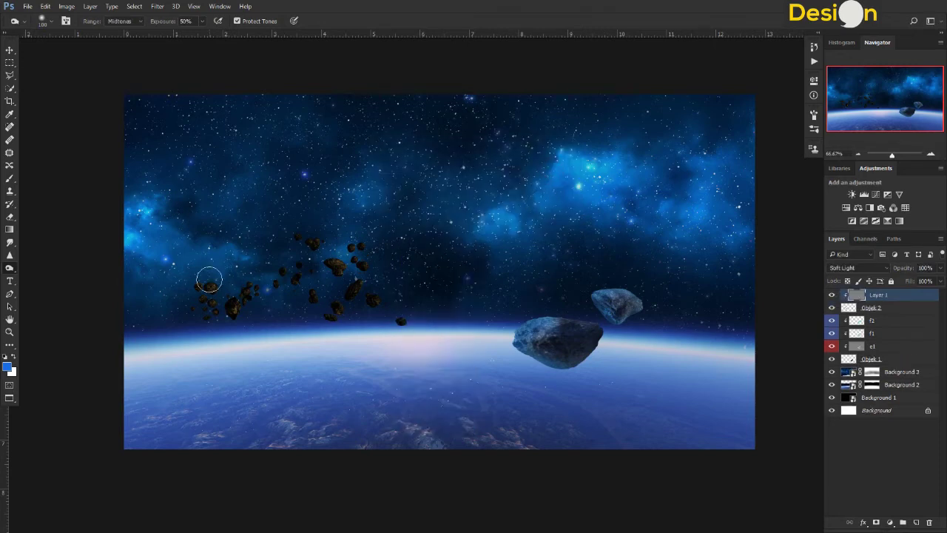
Step: Dodge highlights onto the gray shading layer
right_click(10, 268)
left_click(37, 268)
key("bracketright")
key("bracketright")
key("bracketright")
key("bracketright")
key("bracketright")
key("bracketright")
key("bracketleft")
key("bracketleft")
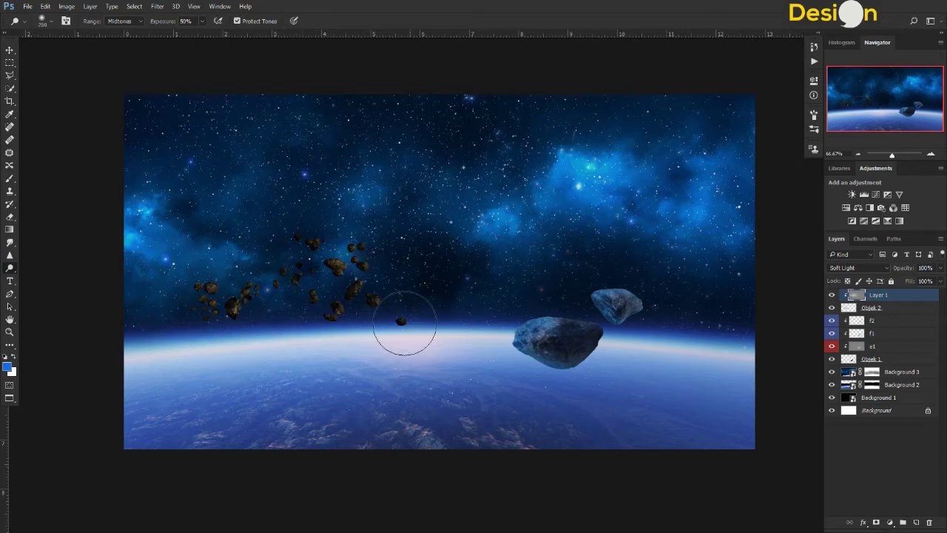
Step: Add a blue-labelled layer f3 clipped to the layer below
left_click(915, 522, "alt")
left_click(403, 180)
left_click(437, 194)
left_click(423, 260)
double_click(432, 166)
type("f3")
left_click(558, 167)
Step: Rename the gray shading layer to e1 and give it a red label
left_click(876, 309)
type("f2e1")
key("Return")
right_click(921, 311)
left_click(815, 156)
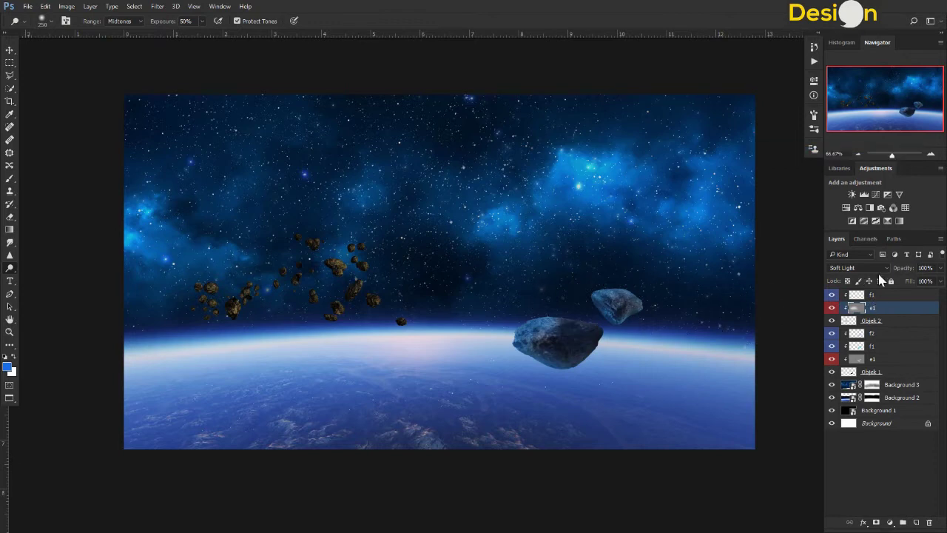
double_click(881, 308)
Step: Add a Hue/Saturation adjustment below e1, desaturating to -100 and colorizing (Hue 217, Saturation 32)
left_click(845, 207)
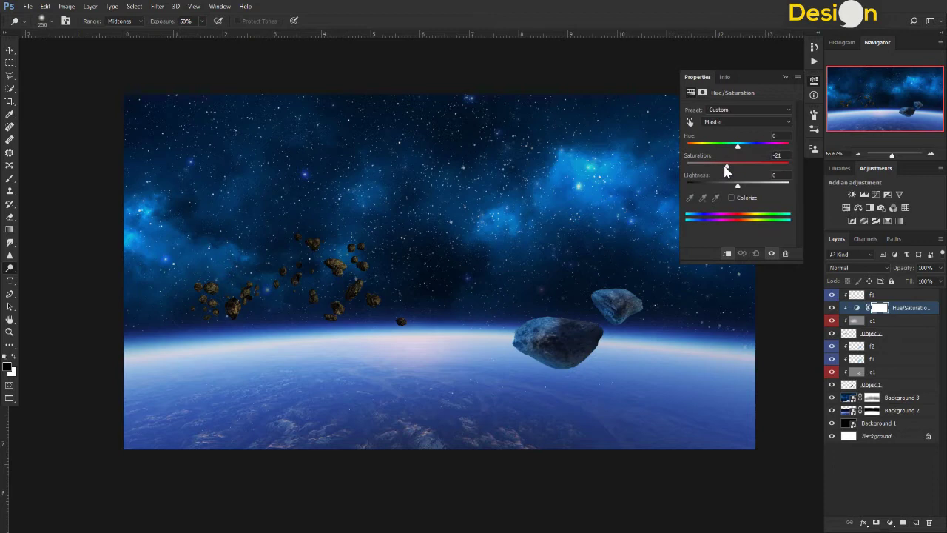
left_click_drag(904, 314, 899, 328)
mouse_move(714, 170)
left_mouse_down()
mouse_move(689, 170)
mouse_move(732, 163)
mouse_move(741, 191)
left_mouse_up()
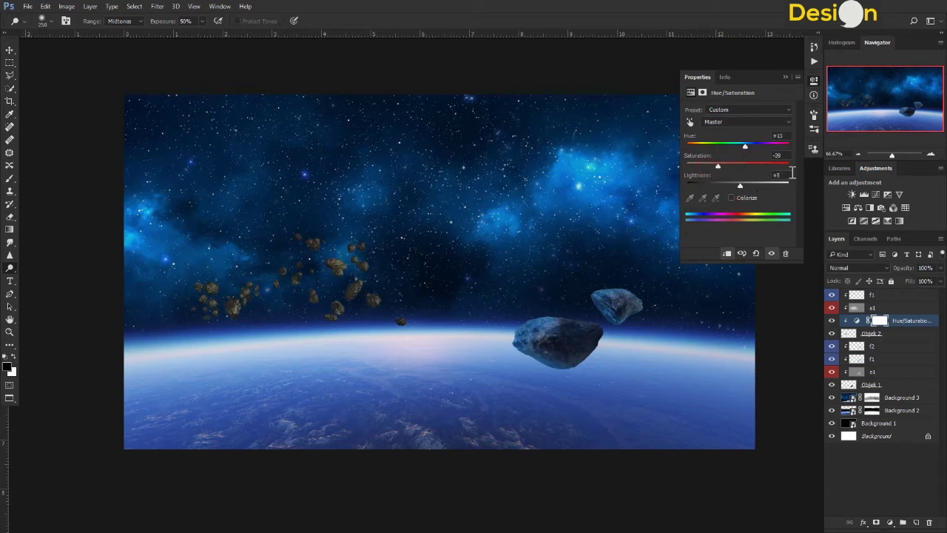
key("ctrl+alt+z")
key("ctrl+alt+z")
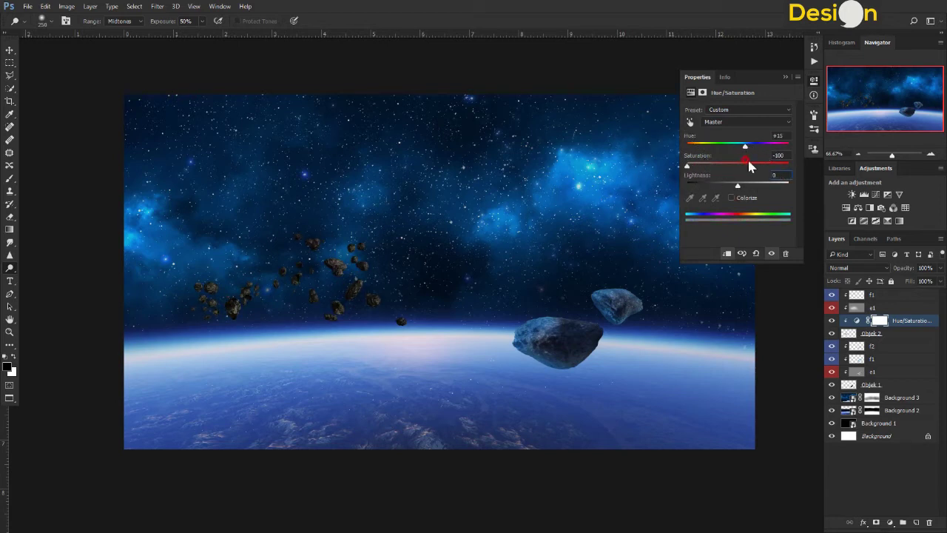
left_click(733, 198)
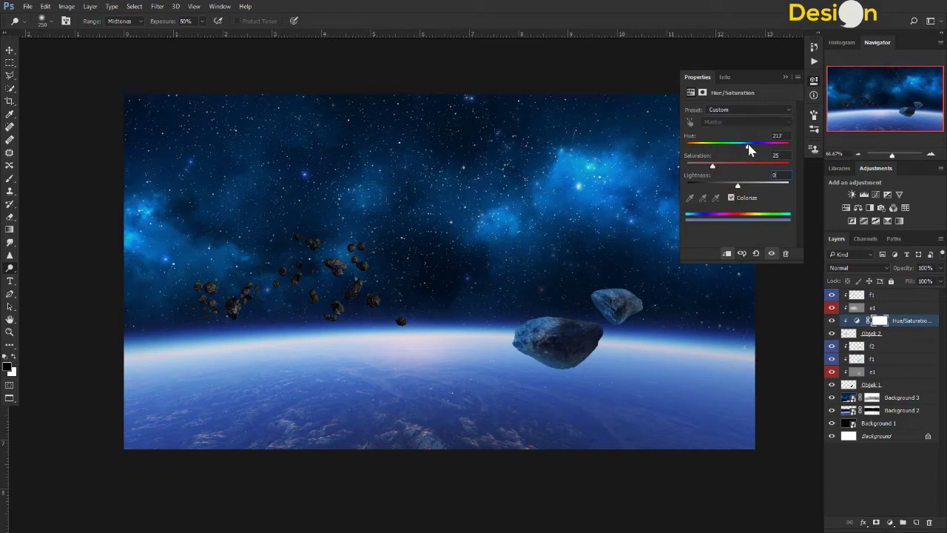
left_click(785, 77)
key("alt+bracketright")
key("alt+bracketright")
Step: Zoom in on the asteroids and set f1 to Color blending with a 250 brush
key("b")
key("ctrl+plus")
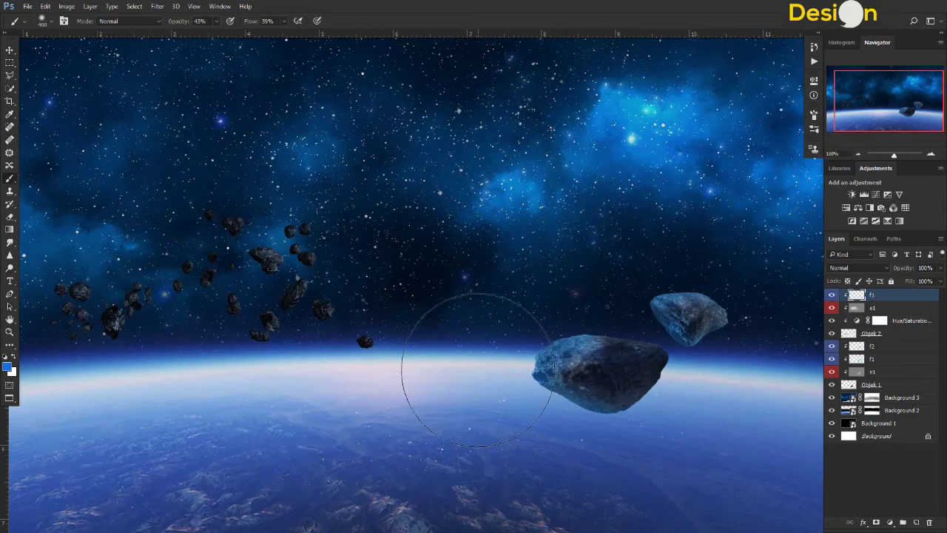
scroll(477, 358, "left", 3)
key("bracketleft")
key("bracketleft")
key("bracketleft")
key("bracketleft")
key("bracketleft")
key("bracketleft")
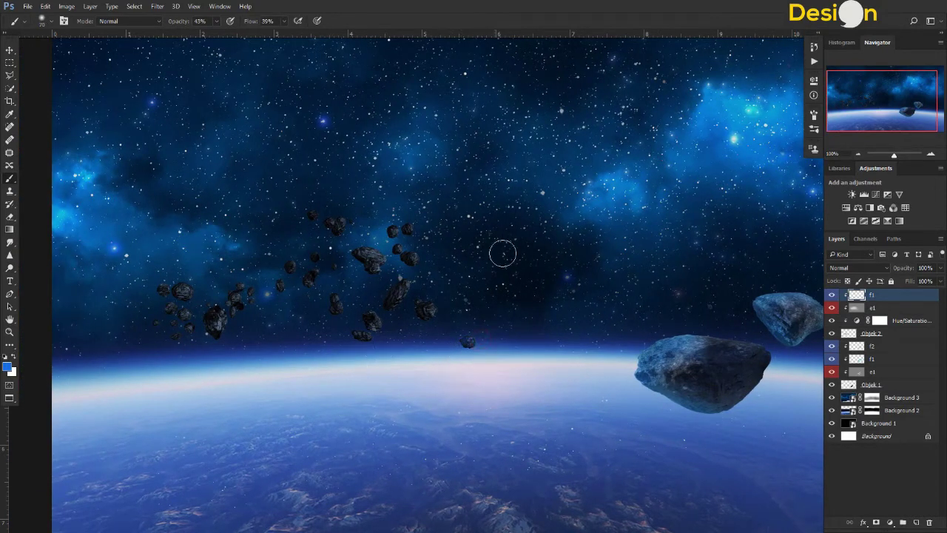
left_click(851, 268)
left_click(850, 483)
key("bracketright")
key("bracketright")
key("bracketright")
Step: Create a blue-labelled layer f2 in Overlay mode, clipped to the layer below
key("ctrl+shift+n")
type("f2")
left_click(436, 194)
left_click(436, 262)
key("Return")
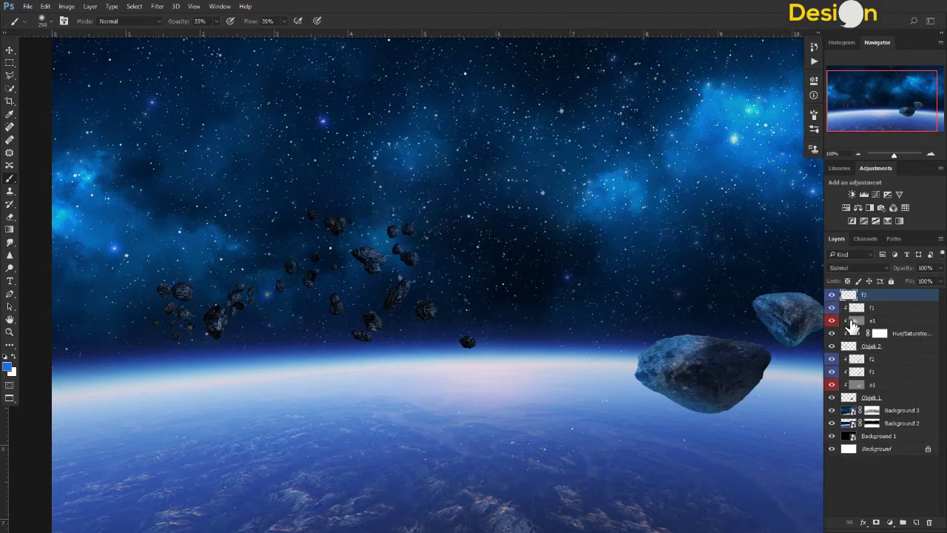
left_click(858, 268)
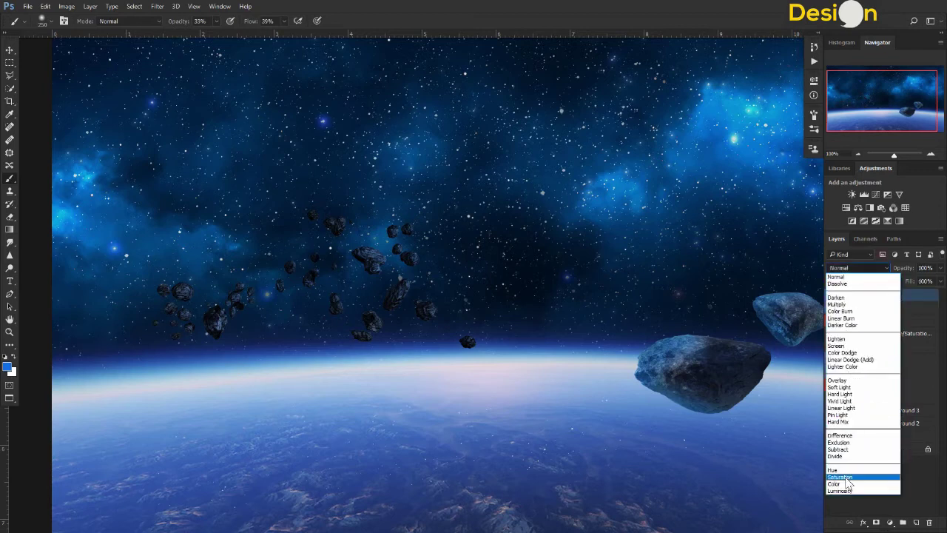
left_click(840, 379)
left_click(895, 301, "alt")
Step: Paint cyan over the asteroids near the horizon and the left cluster in Normal mode
left_click(9, 367)
left_click_drag(776, 214, 776, 181)
left_click(854, 160)
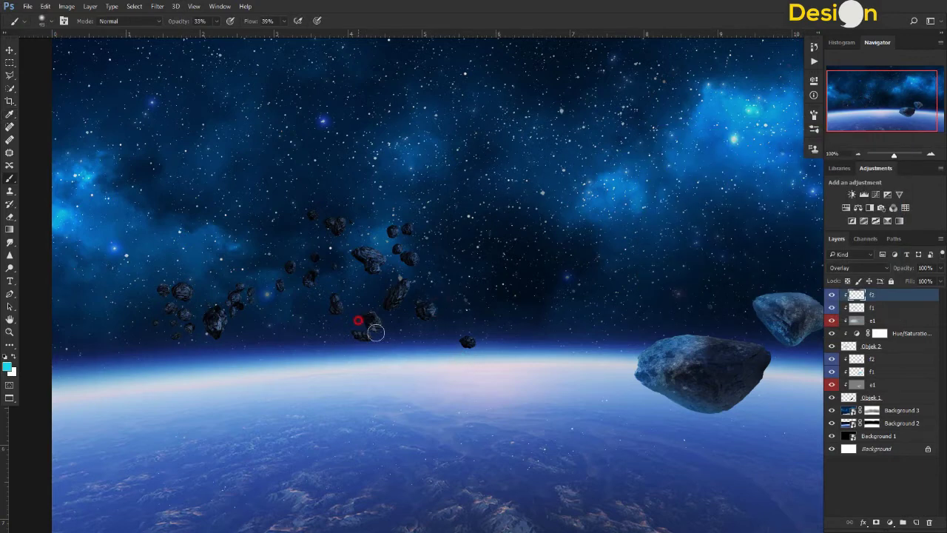
left_click(851, 268)
left_click_drag(367, 327, 418, 296)
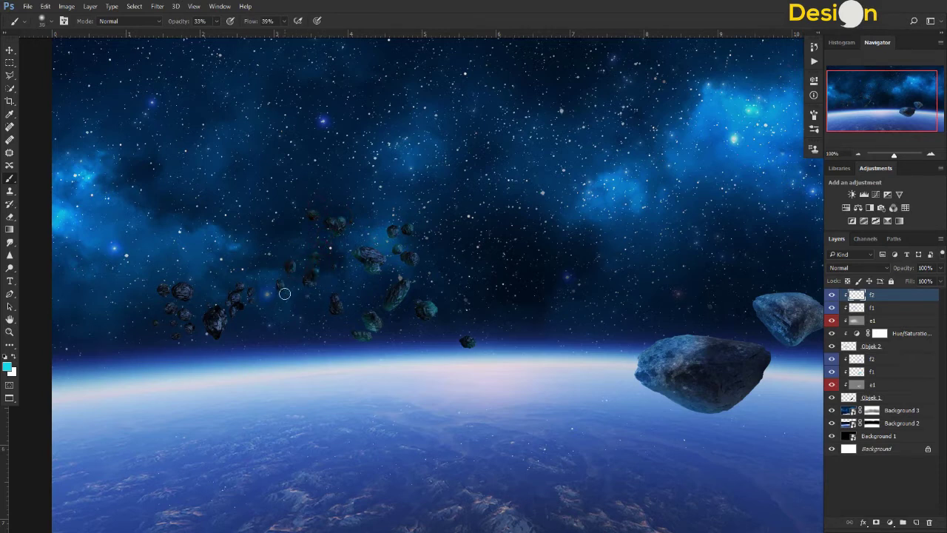
left_click_drag(214, 331, 198, 302)
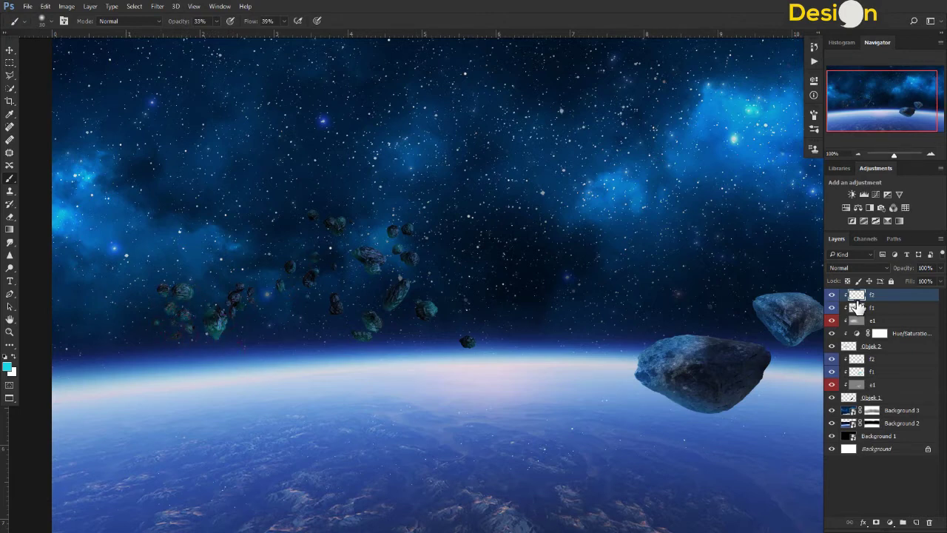
Step: Try Overlay, Hard Light, Linear Light and Lighten on the cyan f2 layer, settling on Overlay
left_click(867, 268)
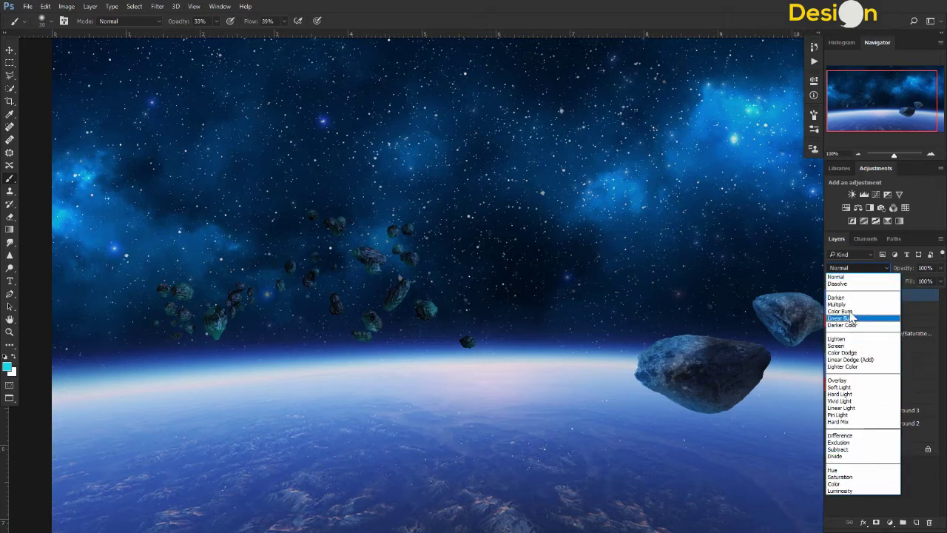
left_click(837, 380)
key("Down")
key("Down")
key("Down")
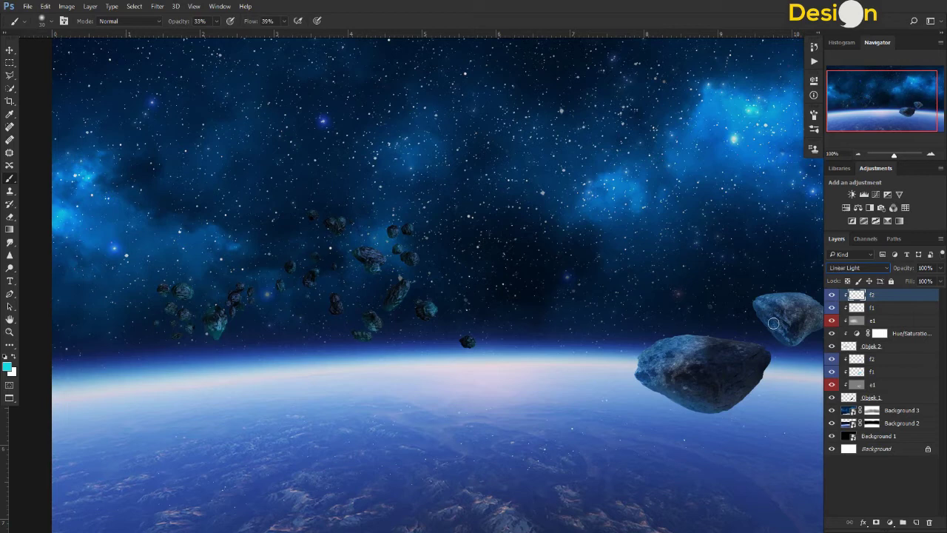
key("Down")
key("Down")
key("Down")
key("Down")
left_click(878, 267)
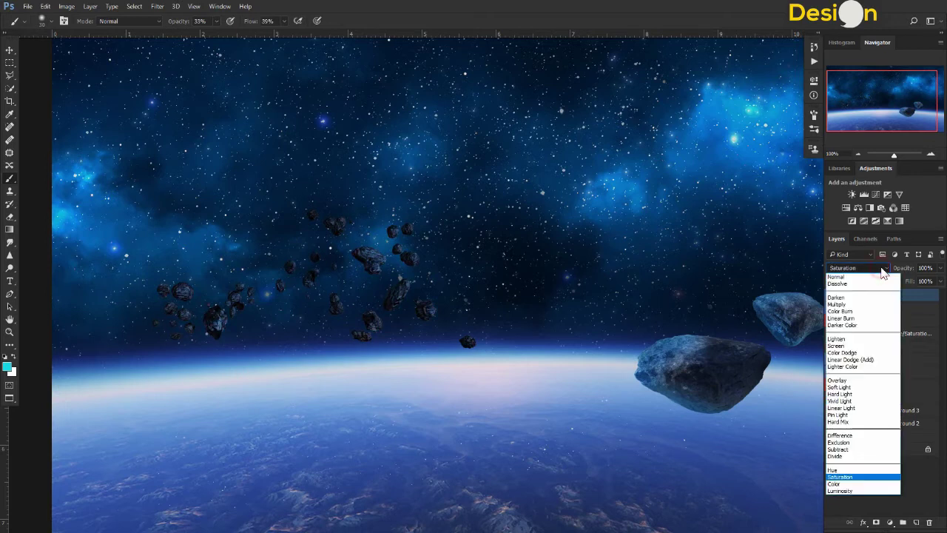
left_click(851, 354)
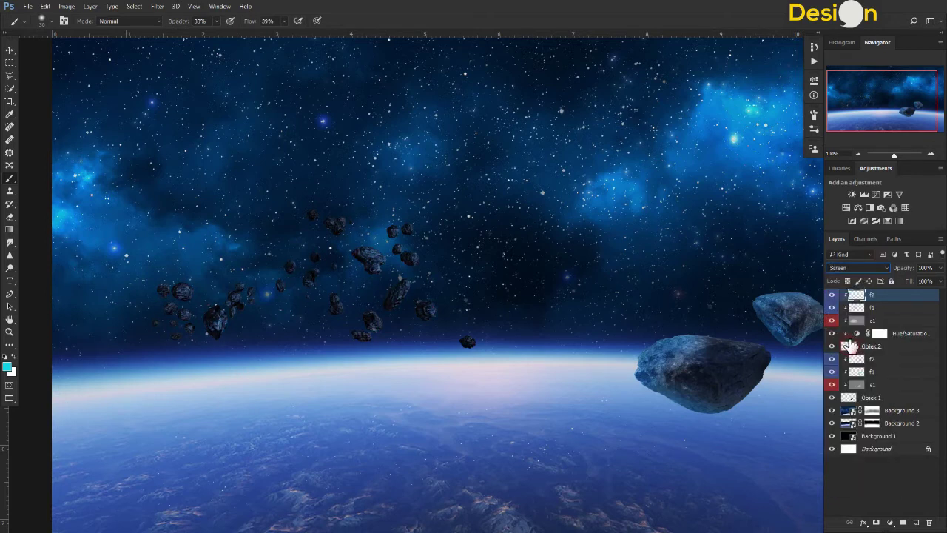
key("Up")
key("Up")
left_click(872, 268)
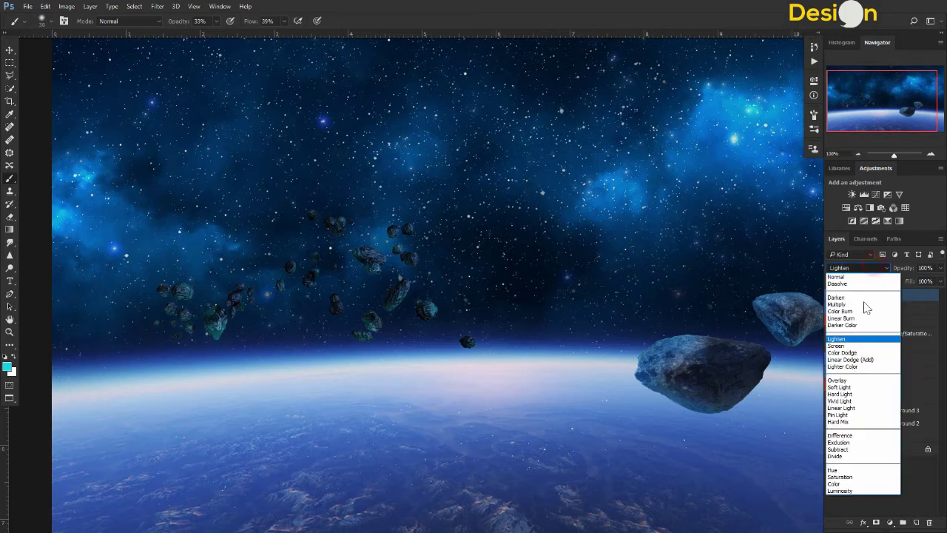
left_click(842, 376)
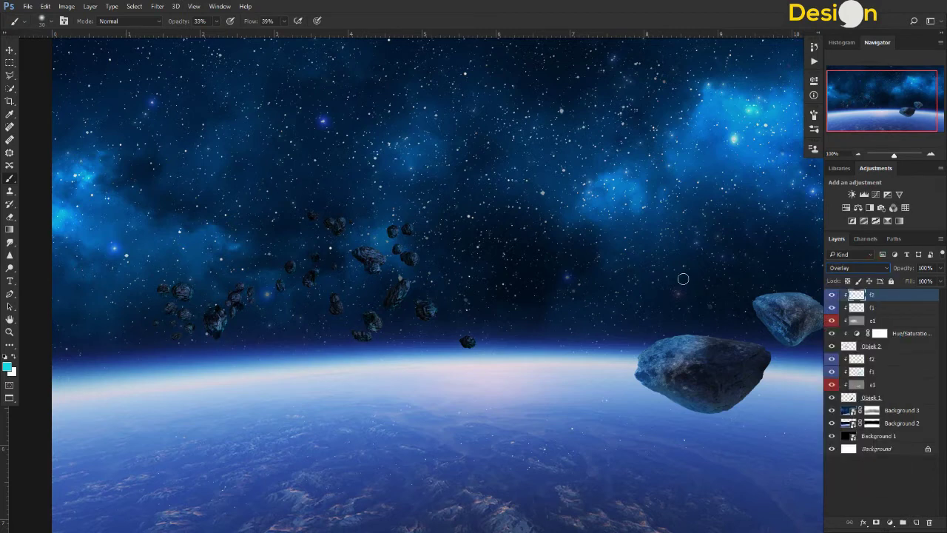
key("ctrl+minus")
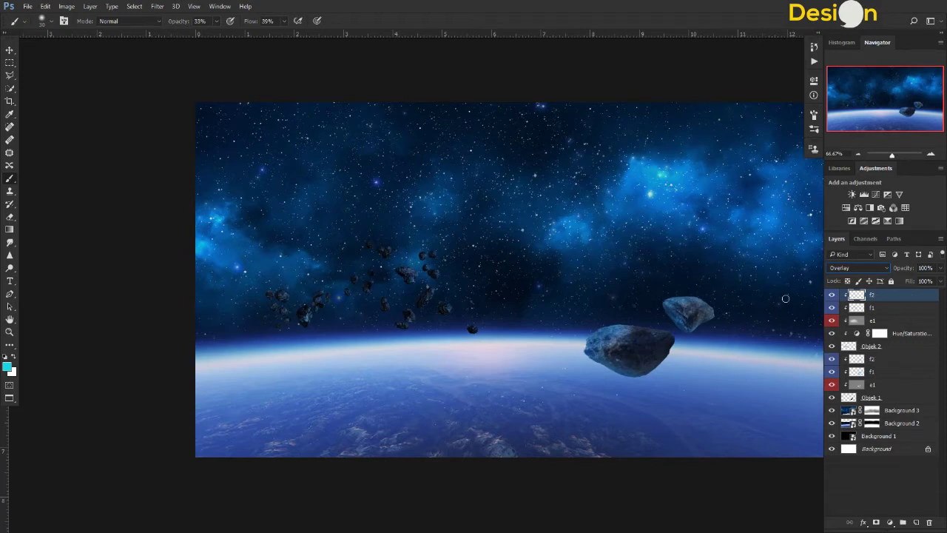
scroll(658, 262, "right", 2)
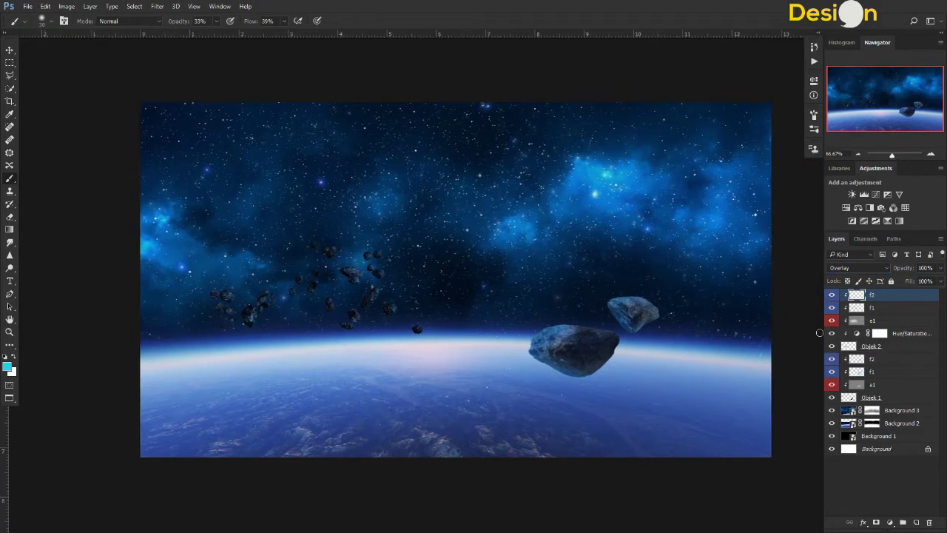
Step: Colorize the large asteroids via Hue/Saturation above f2: Hue 217, Saturation 46, Lightness -12
left_click(891, 359)
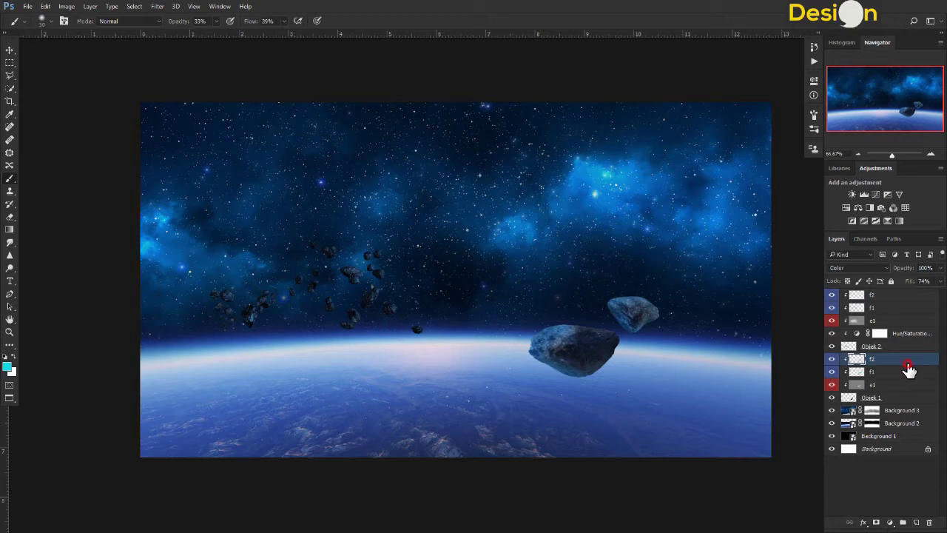
left_click(858, 209)
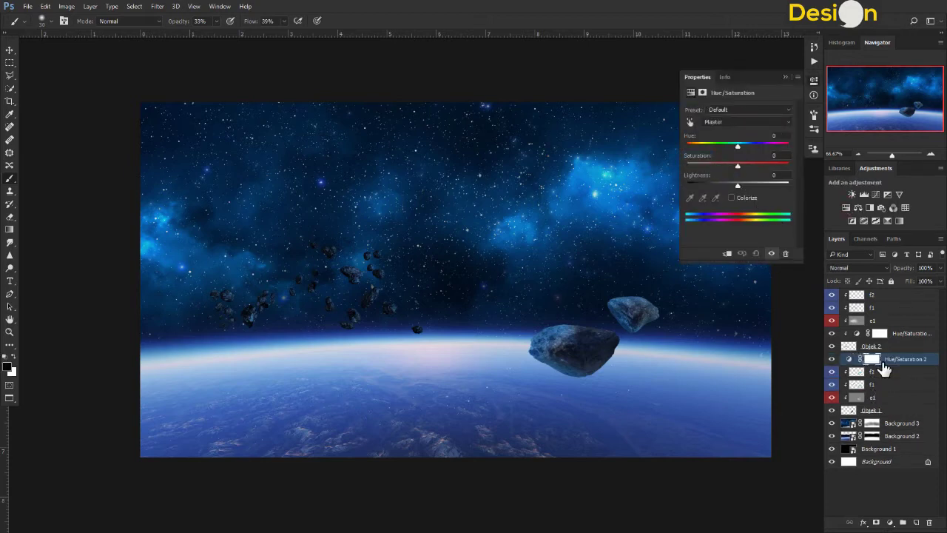
left_click(733, 199)
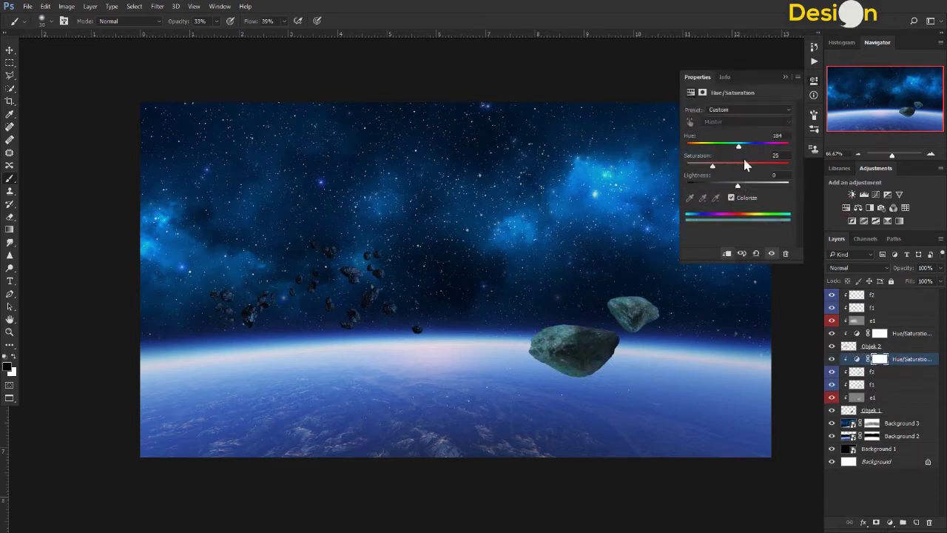
left_click_drag(738, 145, 749, 145)
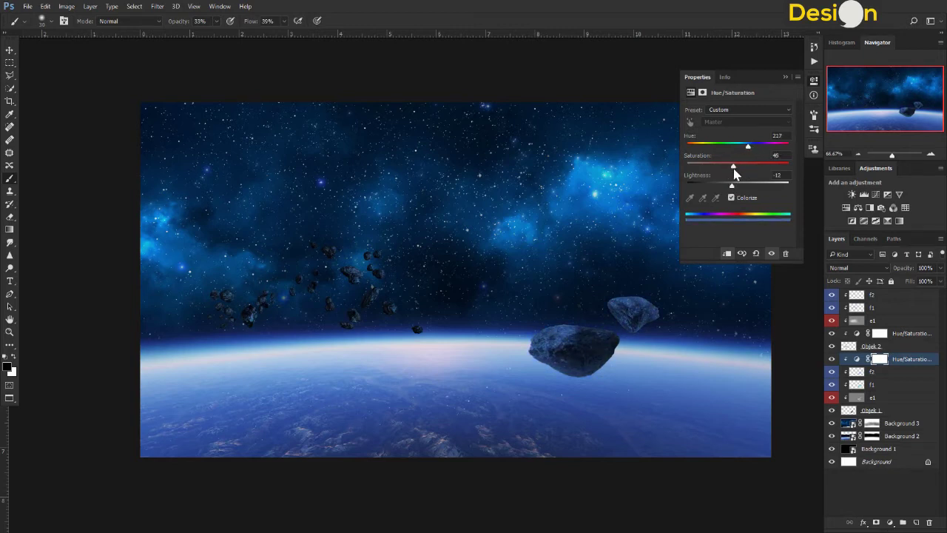
left_click(786, 77)
left_click(859, 397)
left_click(10, 268)
Step: Choose the Burn tool and select the top f2 layer
left_click(50, 277)
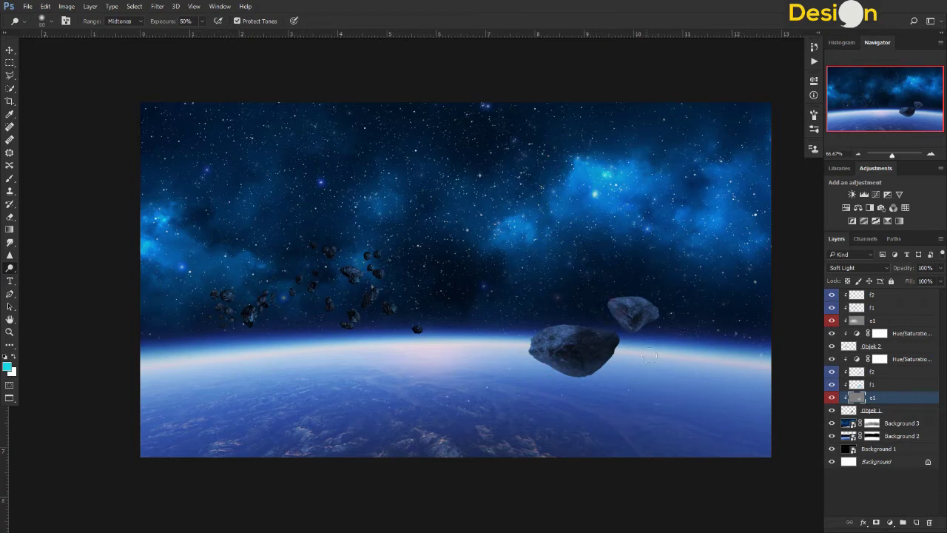
left_click(873, 320)
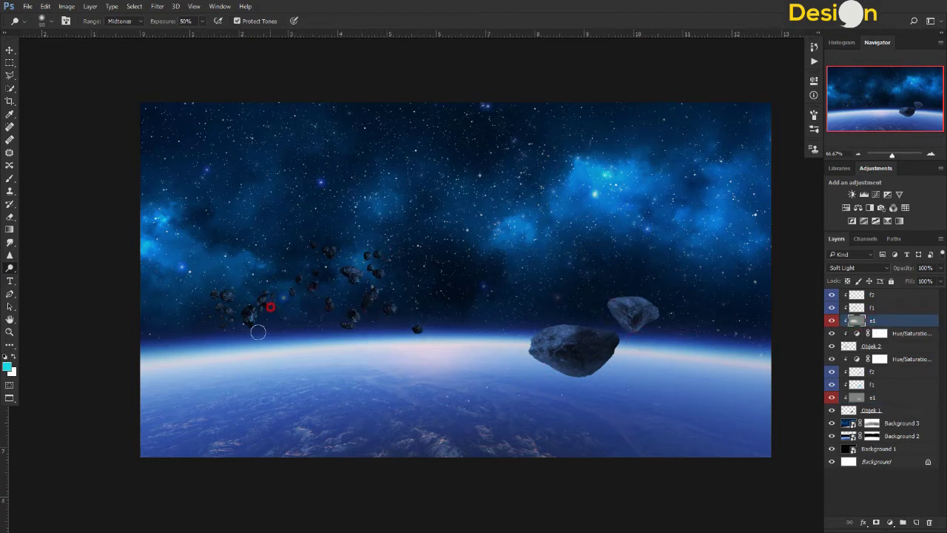
left_click(879, 298)
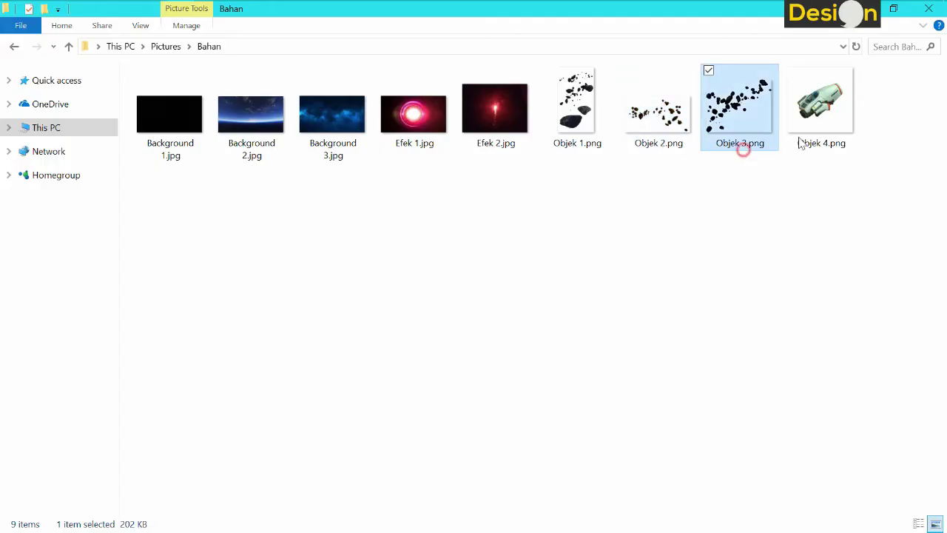
Step: Place the Objek 4.png spaceship and scale it down over the scene's centre
left_click(809, 140)
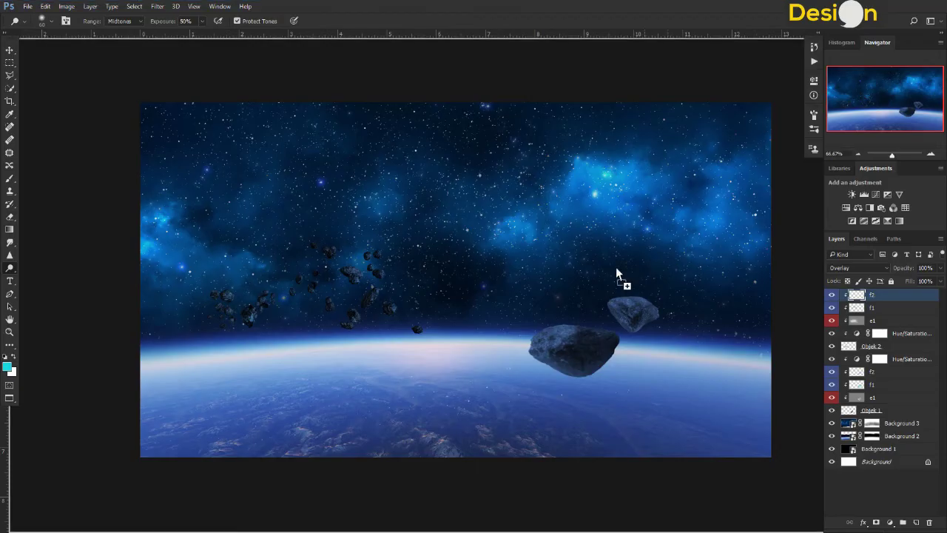
left_click_drag(799, 170, 501, 289)
left_click_drag(634, 93, 544, 204)
left_click_drag(499, 280, 577, 226)
left_click_drag(615, 146, 609, 169)
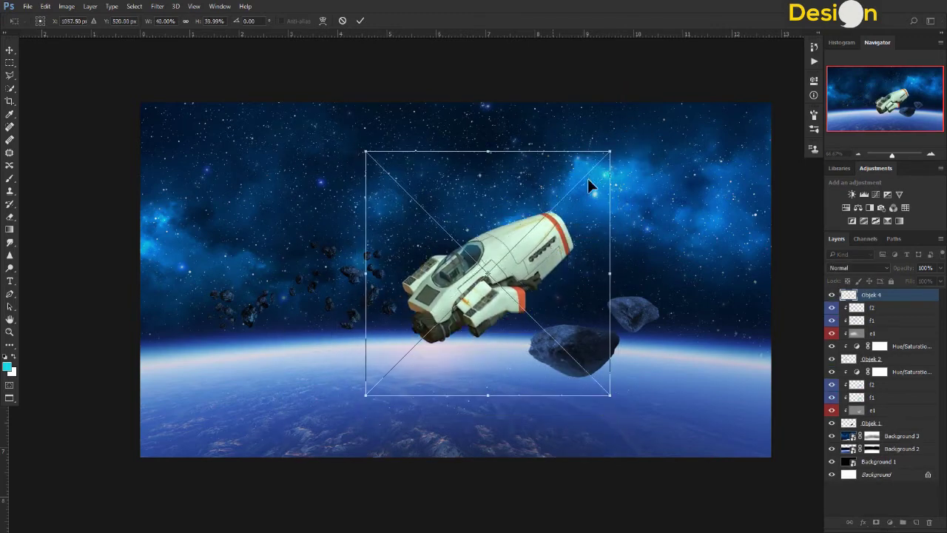
Step: Tilt the spaceship slightly clockwise, nudge it right, and commit the transform
left_click_drag(571, 250, 590, 225)
mouse_move(631, 127)
left_mouse_down()
mouse_move(668, 141)
mouse_move(666, 151)
mouse_move(645, 145)
left_mouse_up()
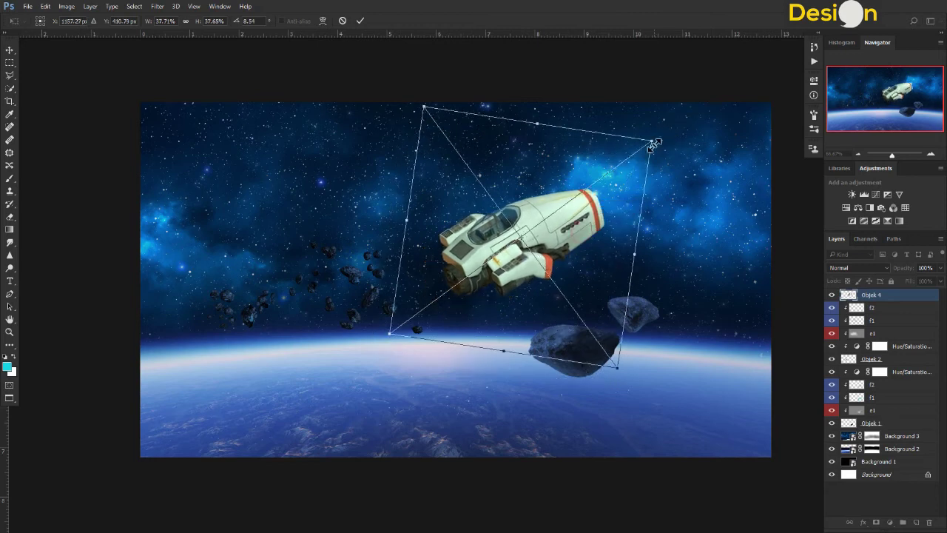
left_click_drag(574, 242, 594, 243)
mouse_move(668, 178)
left_mouse_down()
mouse_move(663, 168)
mouse_move(603, 174)
left_mouse_up()
key("Return")
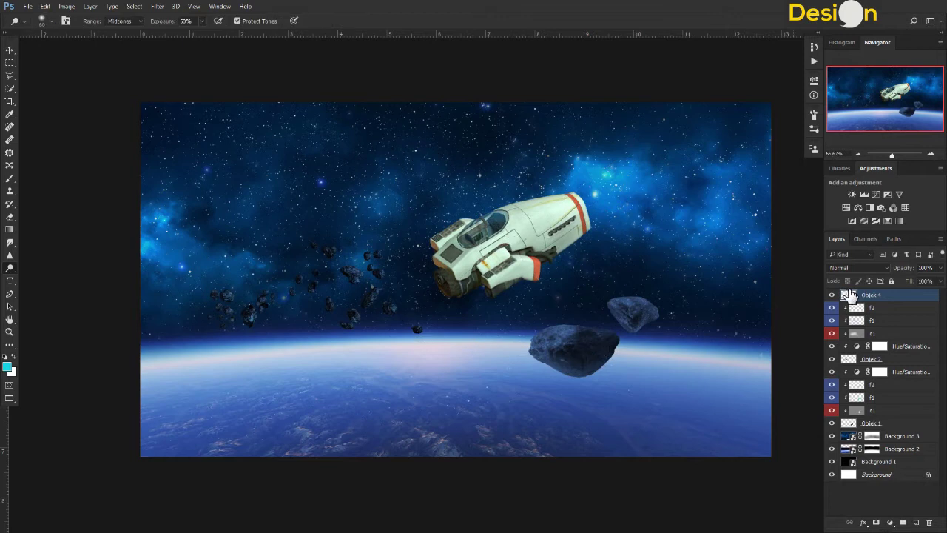
Step: Select the small asteroid cluster's layers and shift the cluster left
key("o")
left_click(873, 307)
left_click(884, 359)
left_click(892, 333, "ctrl")
left_click(892, 319, "ctrl")
left_click(892, 307, "ctrl")
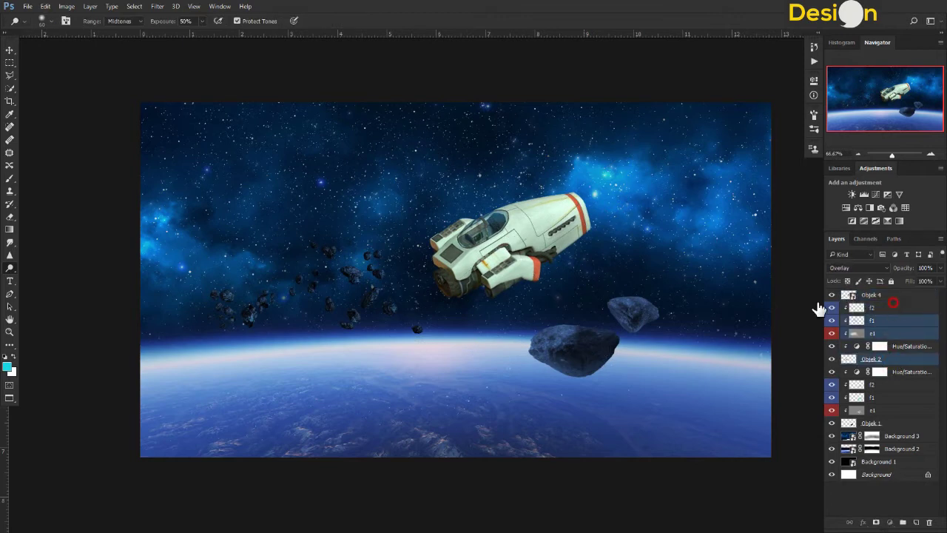
key("v")
key("shift+Left")
key("shift+Left")
key("shift+Left")
key("shift+Left")
key("shift+Left")
key("shift+Left")
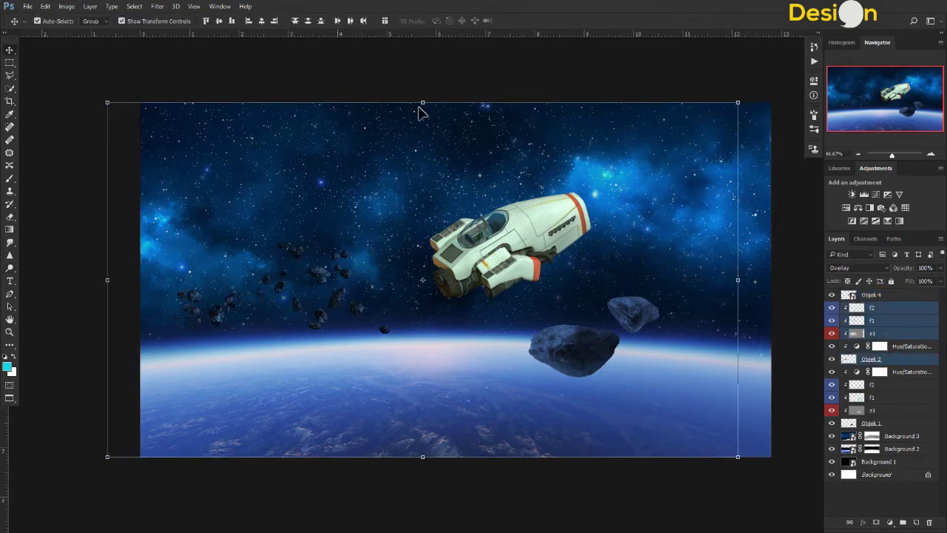
Step: Enlarge and rotate the spaceship slightly and apply it
left_click(580, 211)
left_click_drag(589, 215, 592, 209)
left_click_drag(596, 180, 628, 142)
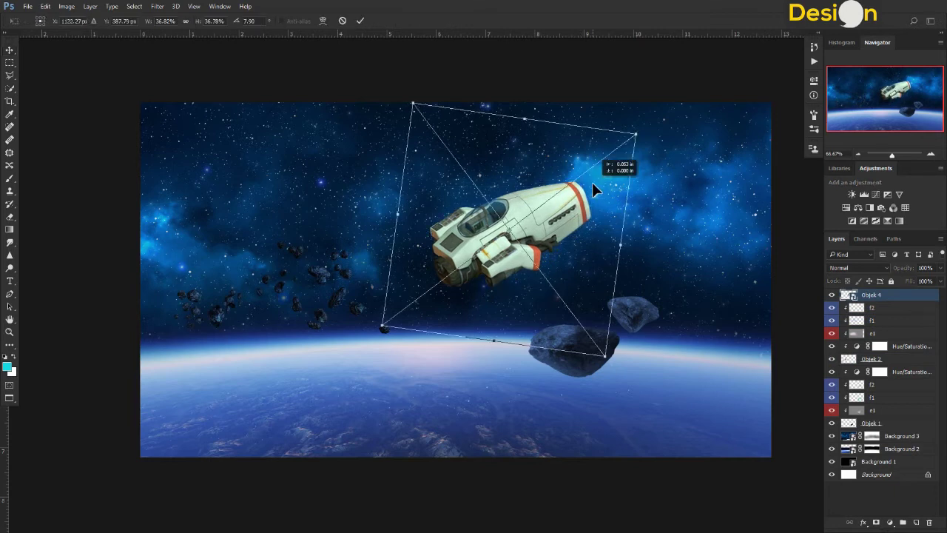
key("Return")
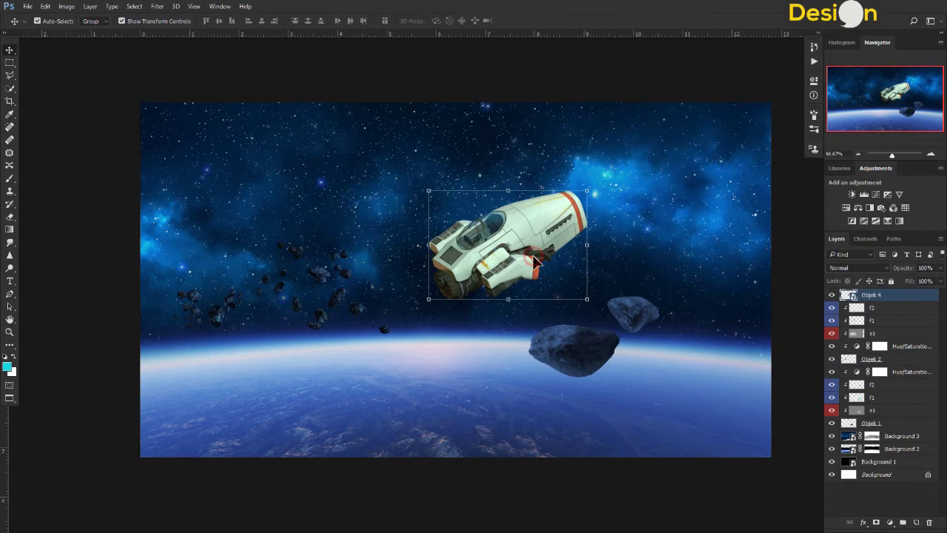
Step: Add a Hue/Saturation layer clipped to Objek 4 with Hue +24 and Saturation -32
left_click(845, 209)
key("ctrl+alt+g")
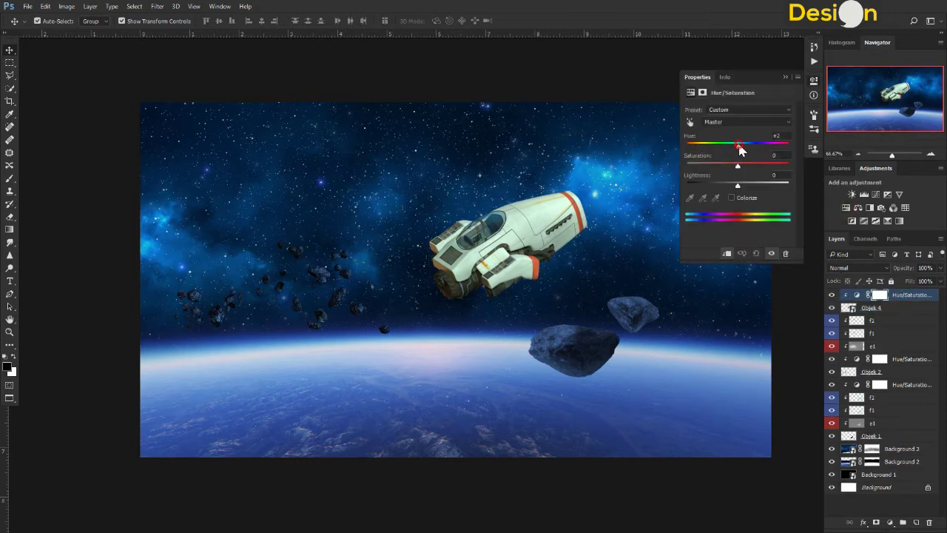
mouse_move(741, 149)
left_mouse_down()
mouse_move(783, 153)
mouse_move(755, 152)
left_mouse_up()
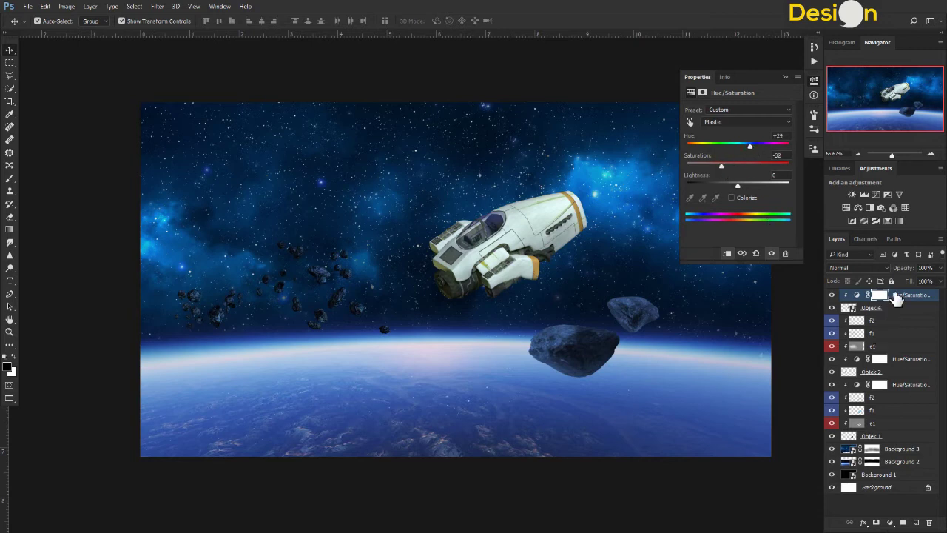
left_click(786, 77)
key("ctrl+shift+n")
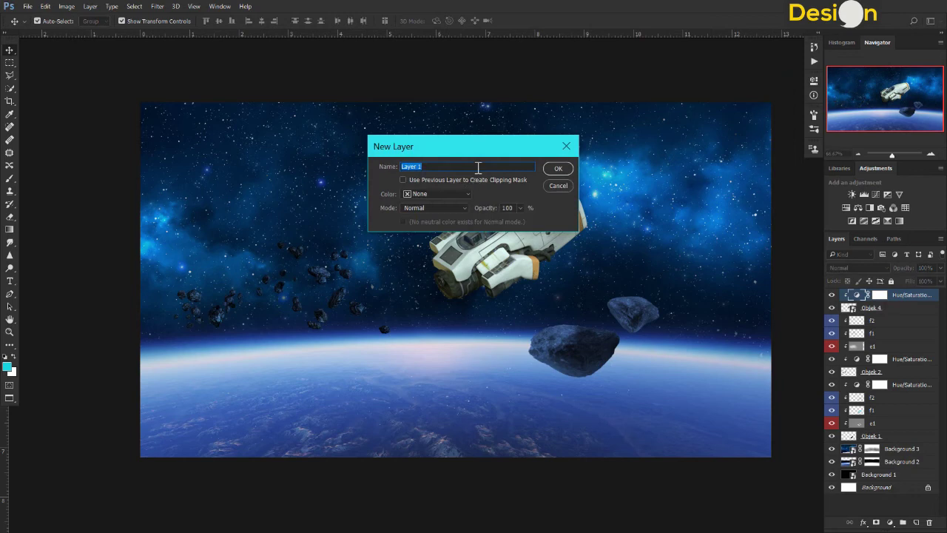
Step: Create layer e1 with a red label, Soft Light mode and 50% gray fill
left_click(464, 194)
left_click(446, 214)
left_click(450, 208)
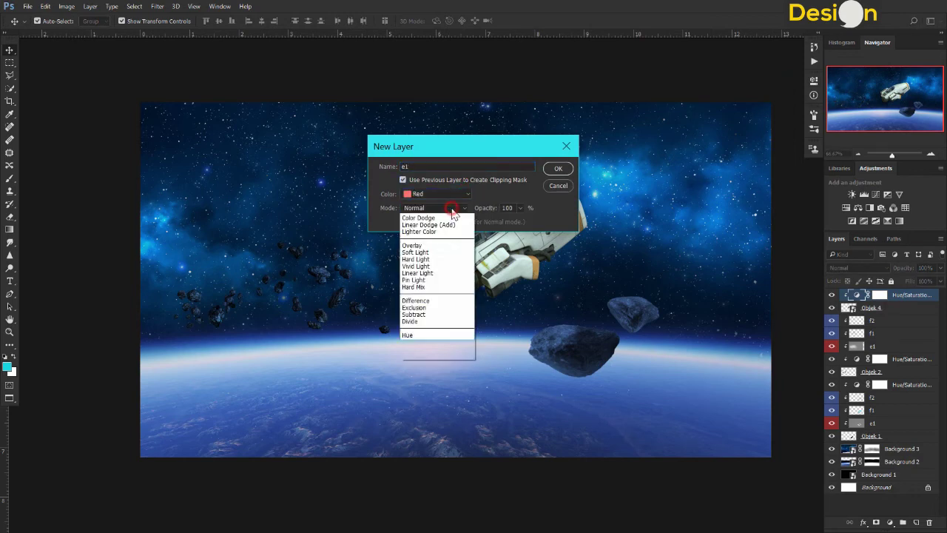
left_click(444, 330)
left_click(495, 222)
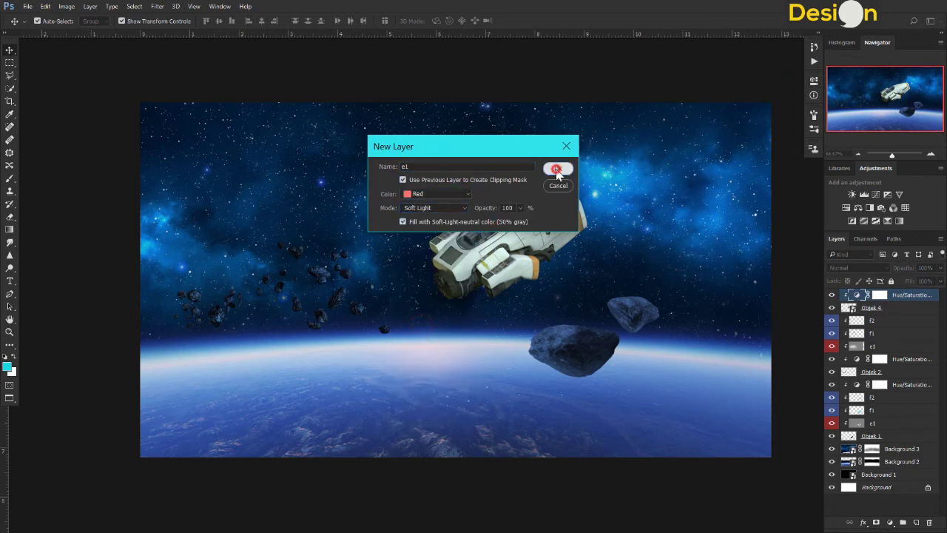
left_click(557, 168)
Step: Dodge highlights onto the cockpit glass and lower engine module with a small brush
key("o")
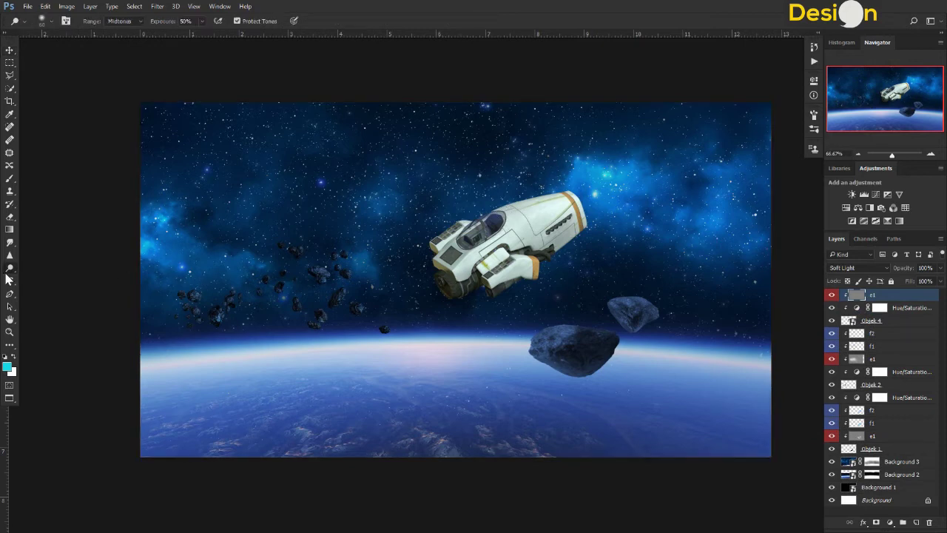
key("bracketleft")
key("bracketleft")
left_click_drag(490, 213, 484, 235)
key("bracketleft")
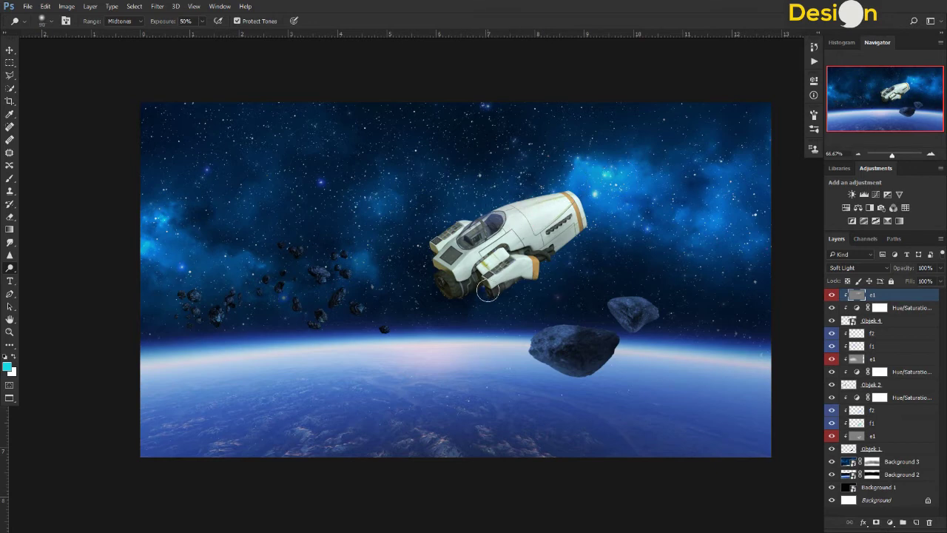
left_click_drag(484, 264, 505, 308)
Step: Burn shadows into the cockpit windows and around the engine module
right_click(10, 270)
left_click(48, 276)
mouse_move(506, 235)
left_mouse_down()
mouse_move(462, 243)
mouse_move(477, 275)
left_mouse_up()
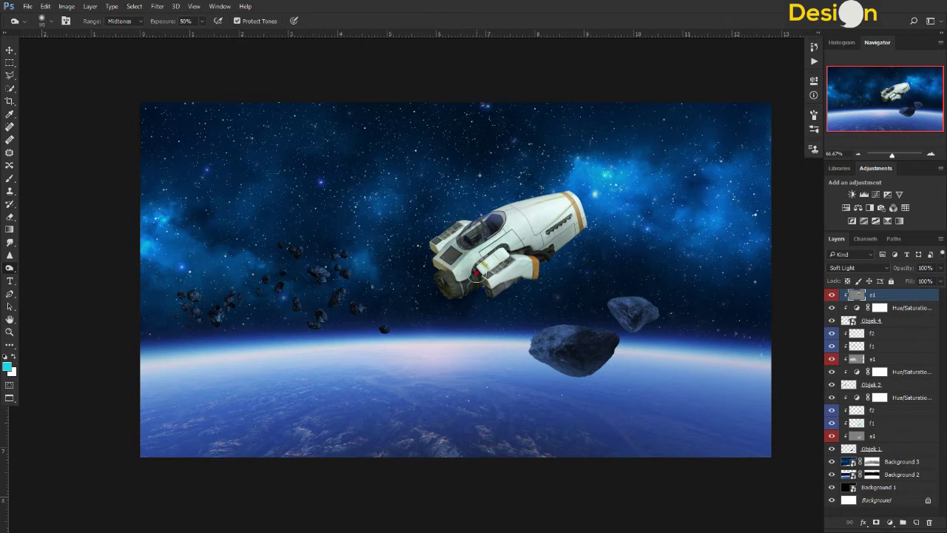
left_click_drag(519, 240, 530, 255)
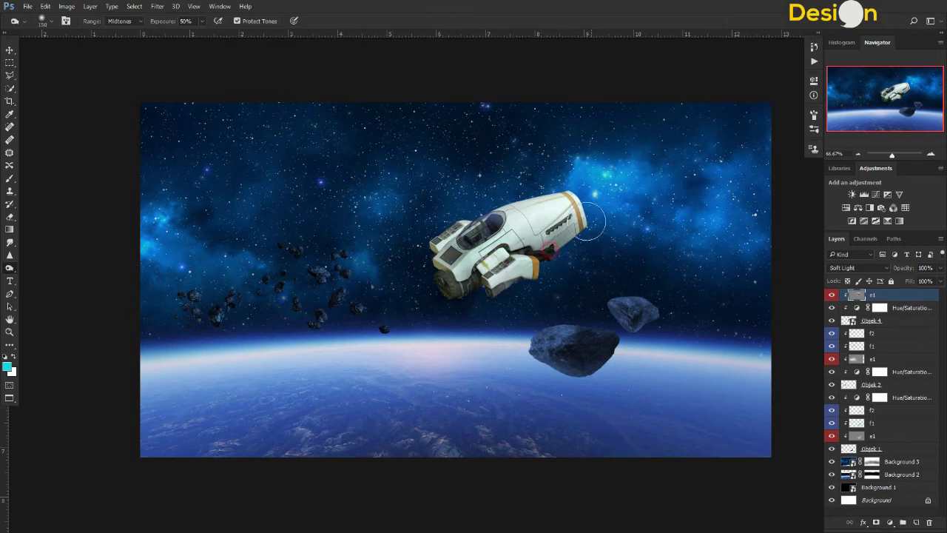
key("bracketright")
key("bracketright")
key("bracketright")
key("ctrl+shift+n")
Step: Create clipped layer f1 with a blue label
left_click(435, 207)
left_click(418, 193)
left_click(425, 259)
left_click(558, 168)
Step: Paint dark shading near the rear engine and along the ship's underside with a soft round brush
key("b")
right_click(604, 205)
left_click(637, 273)
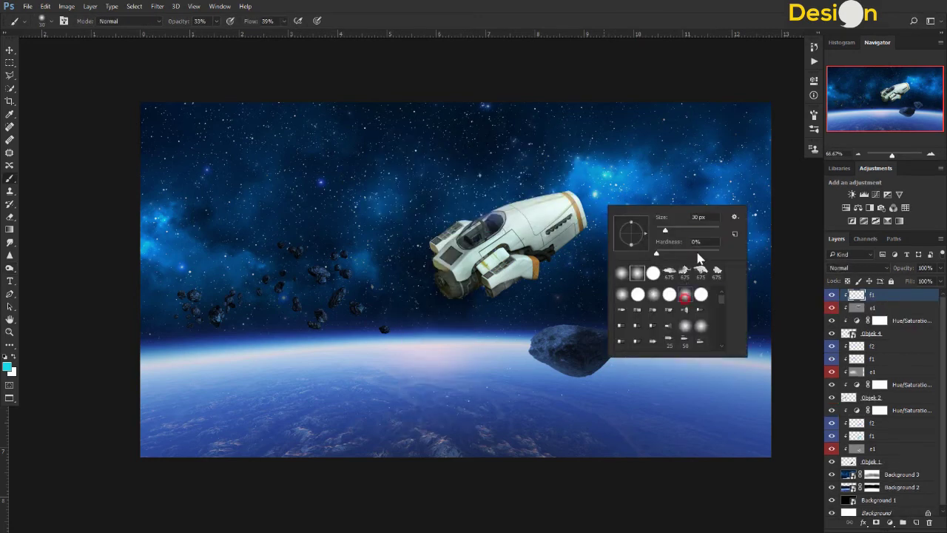
key("Return")
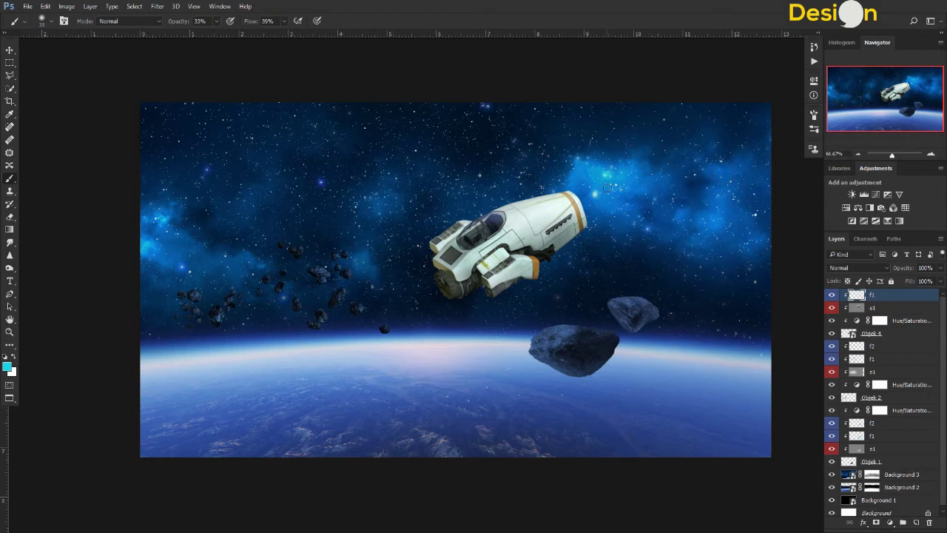
left_click(9, 369)
double_click(813, 311)
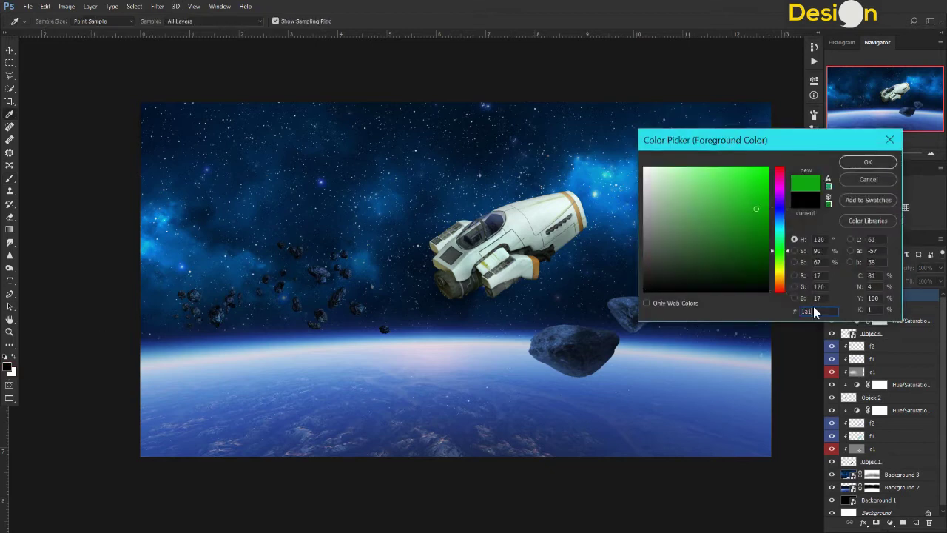
key("Return")
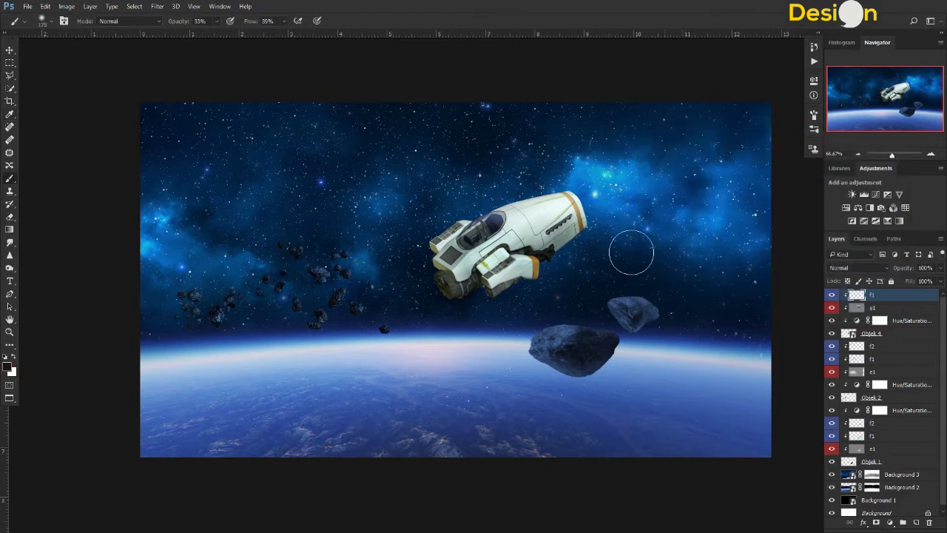
left_click_drag(553, 268, 548, 253)
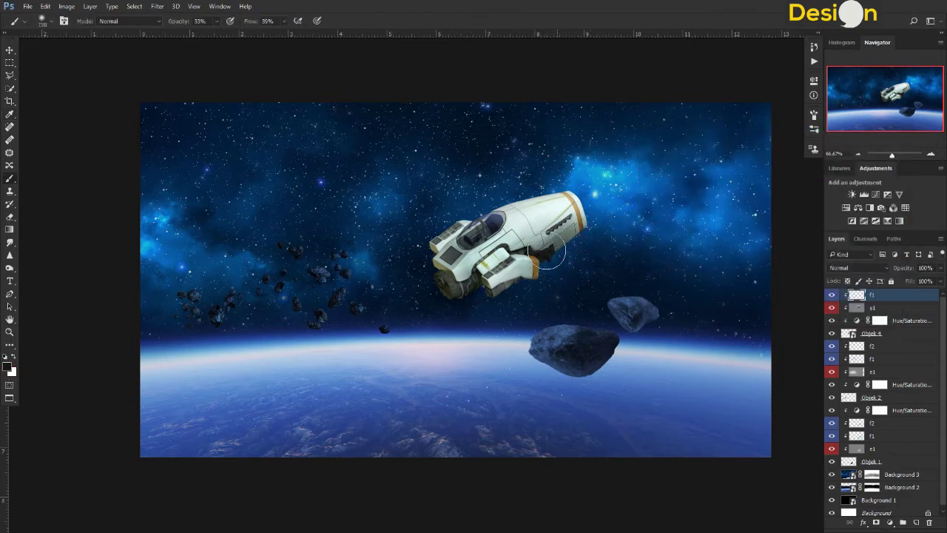
key("bracketleft")
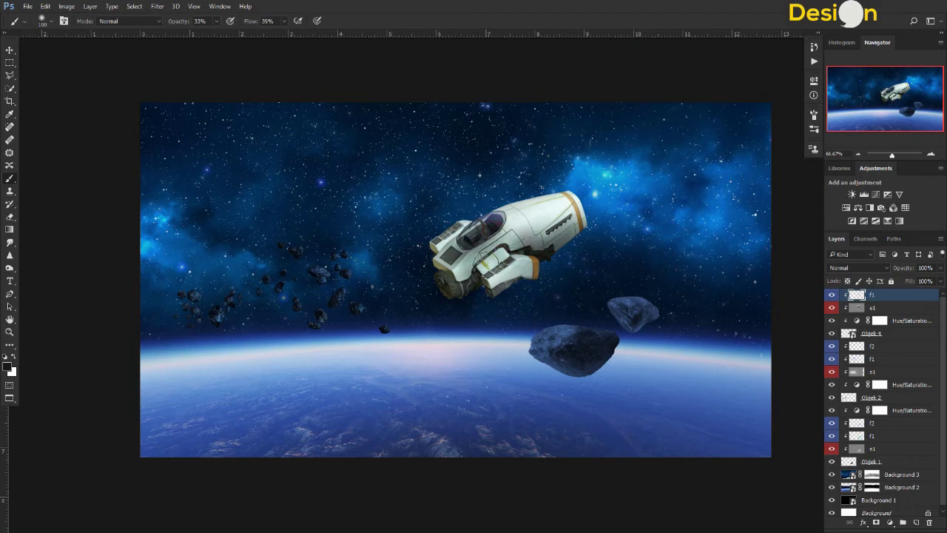
mouse_move(491, 258)
left_mouse_down()
mouse_move(563, 252)
mouse_move(555, 311)
left_mouse_up()
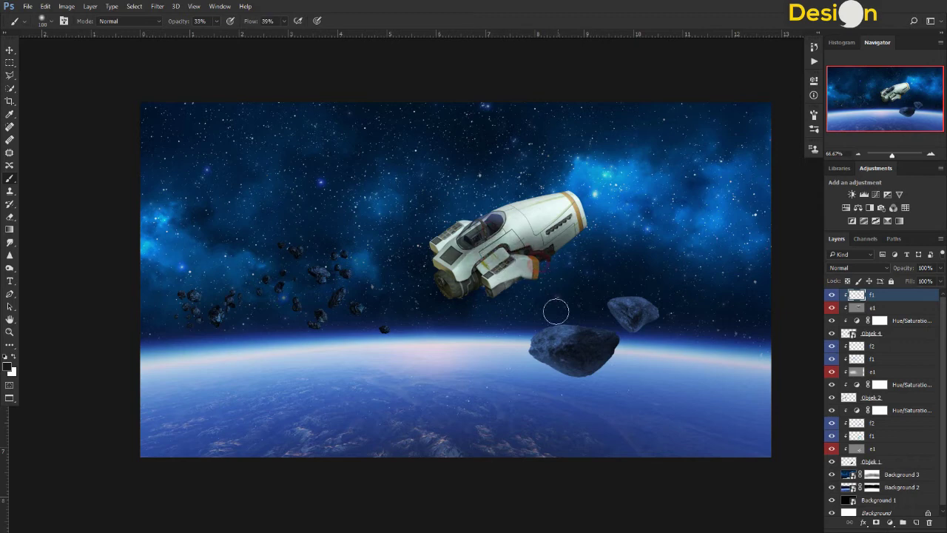
Step: Set up a soft Eraser with lowered flow and opacity
key("e")
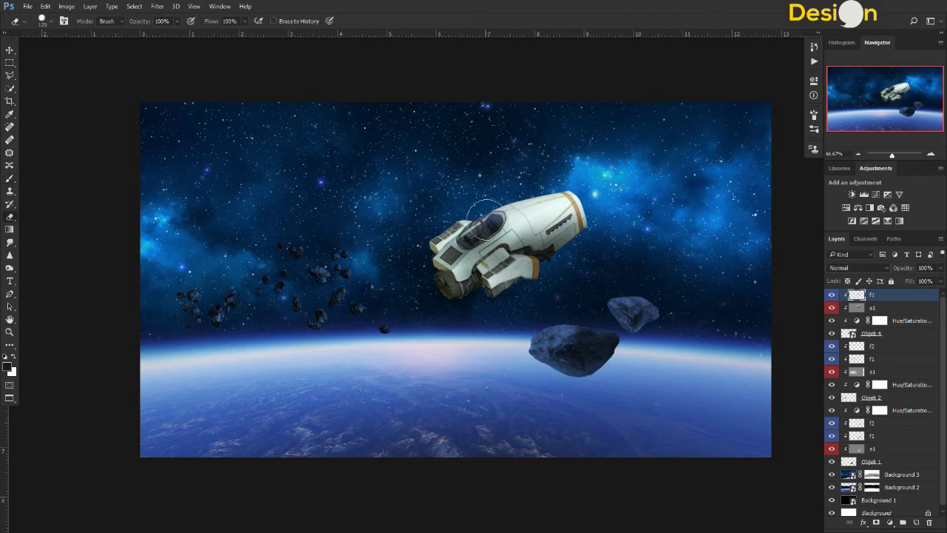
right_click(525, 193)
left_click(244, 25)
left_click_drag(246, 31, 234, 42)
left_click_drag(176, 21, 158, 36)
Step: Lower the f1 shading layer's opacity to 89%
left_click(941, 268)
left_click_drag(940, 280, 936, 285)
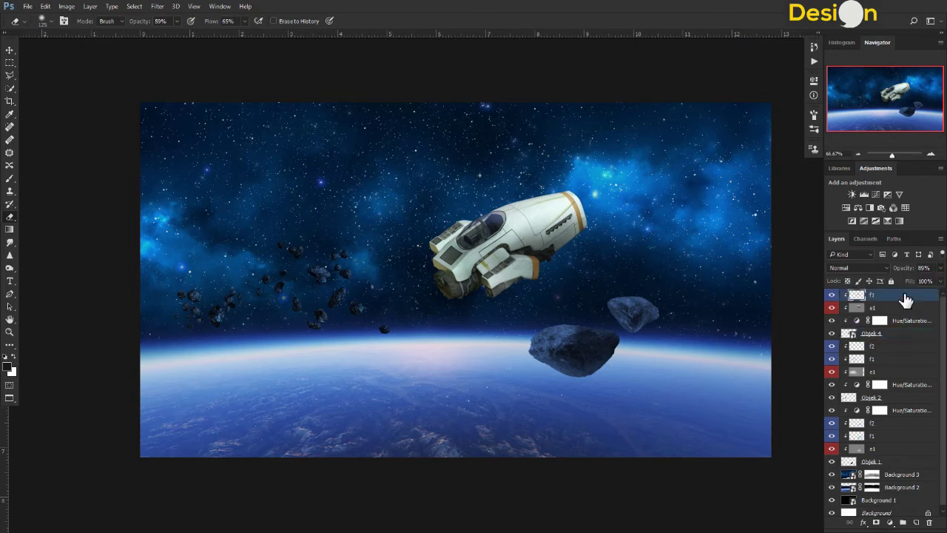
left_click(901, 307)
Step: Start another new layer with a red label
key("ctrl+shift+n")
left_click(437, 194)
left_click(439, 215)
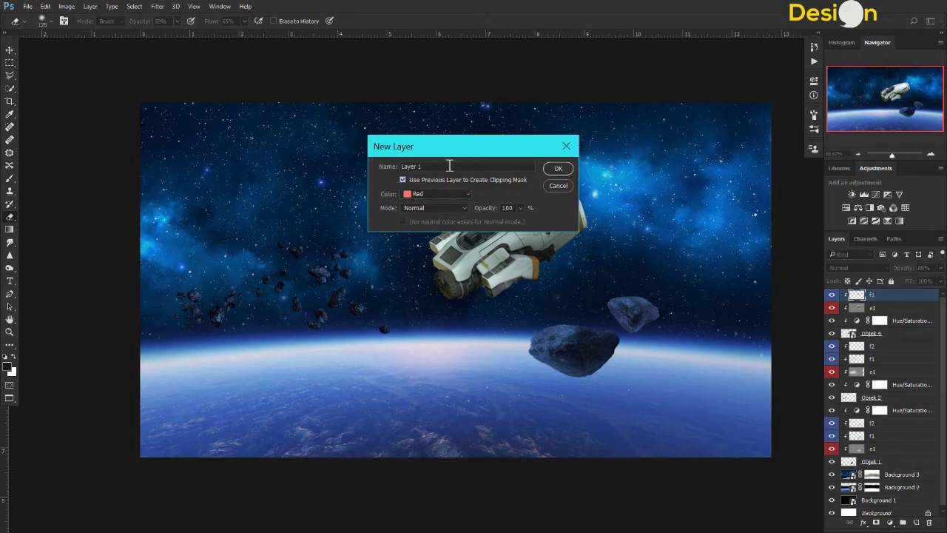
Step: Create layer f2 and give it a blue label
left_click(558, 168)
right_click(861, 295)
left_click(728, 212)
Step: Drag the Efek 2.jpg glow image from File Explorer onto the canvas
key("b")
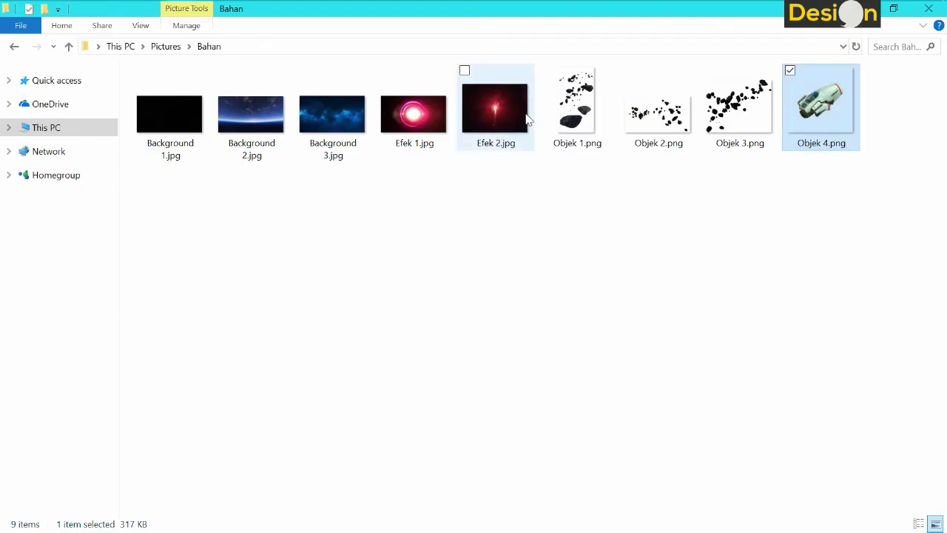
left_click(517, 118)
mouse_move(476, 148)
left_mouse_down()
mouse_move(419, 258)
mouse_move(612, 219)
left_mouse_up()
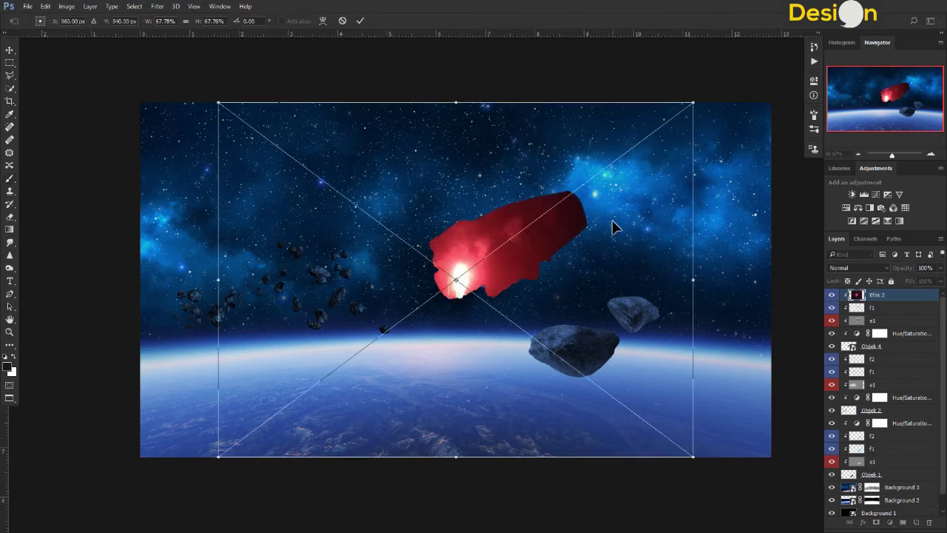
Step: Commit the placed Efek 2 image and add an empty layer named 'e'
key("Return")
left_click(867, 301, "alt")
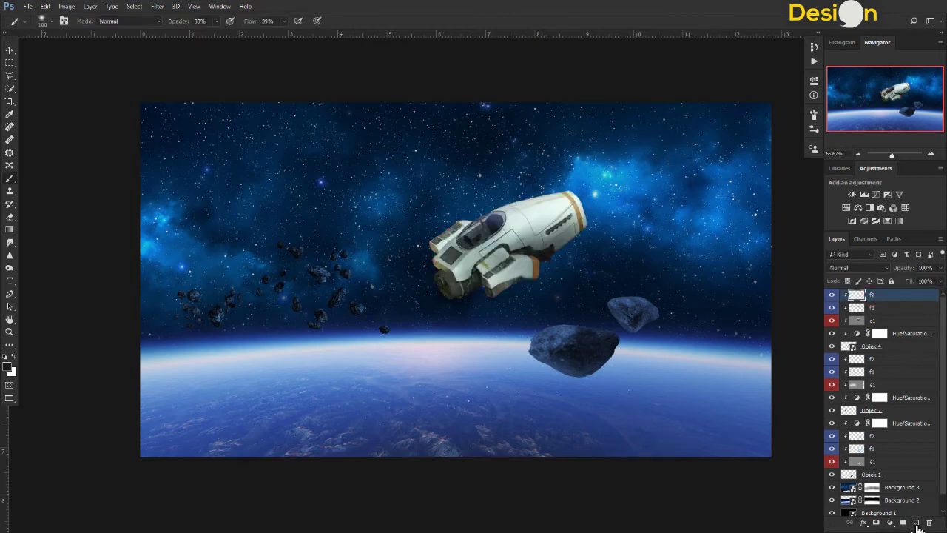
left_click(916, 522)
double_click(871, 294)
type("e")
key("alt+Tab")
key("alt+Tab")
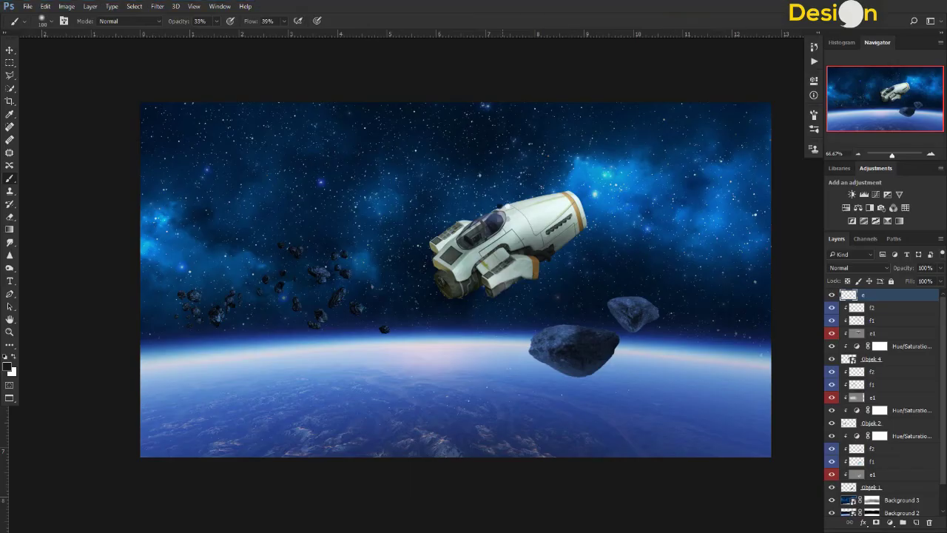
key("Return")
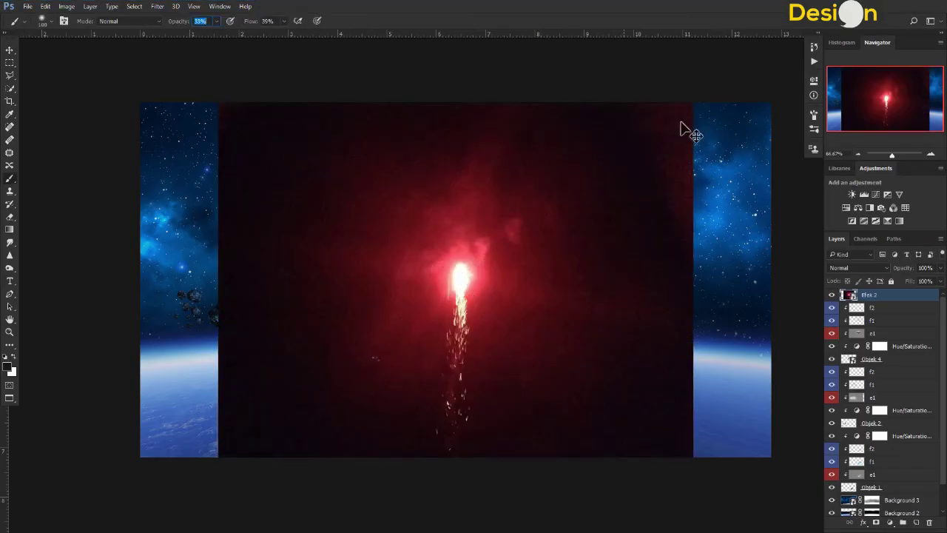
Step: Scale the Efek 2 glow down and move it toward the centre
left_click(6, 61)
key("ctrl+t")
left_click_drag(687, 108, 448, 296)
left_click_drag(361, 355, 441, 296)
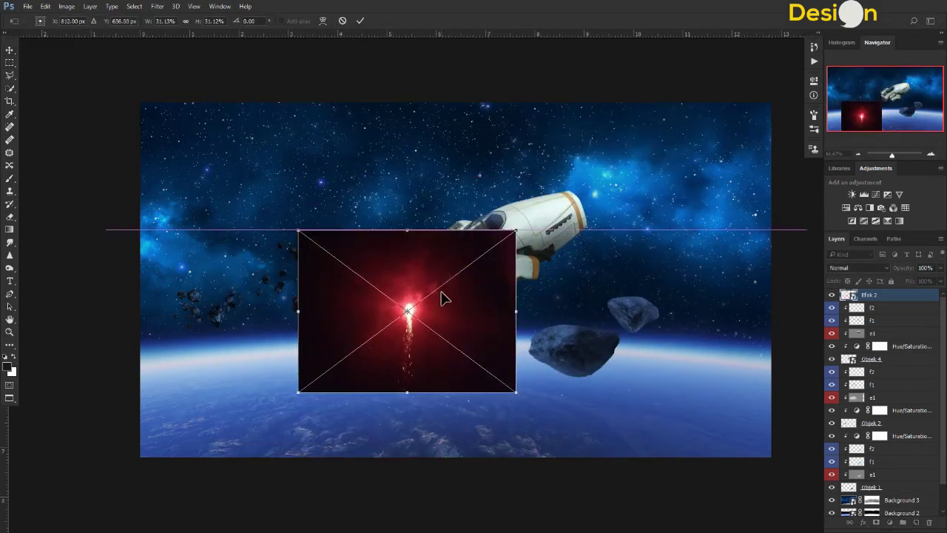
key("Return")
Step: Set the glow to Lighten blending and move it up toward the engine
left_click(877, 268)
left_click(836, 297)
left_click(858, 268)
left_click(837, 339)
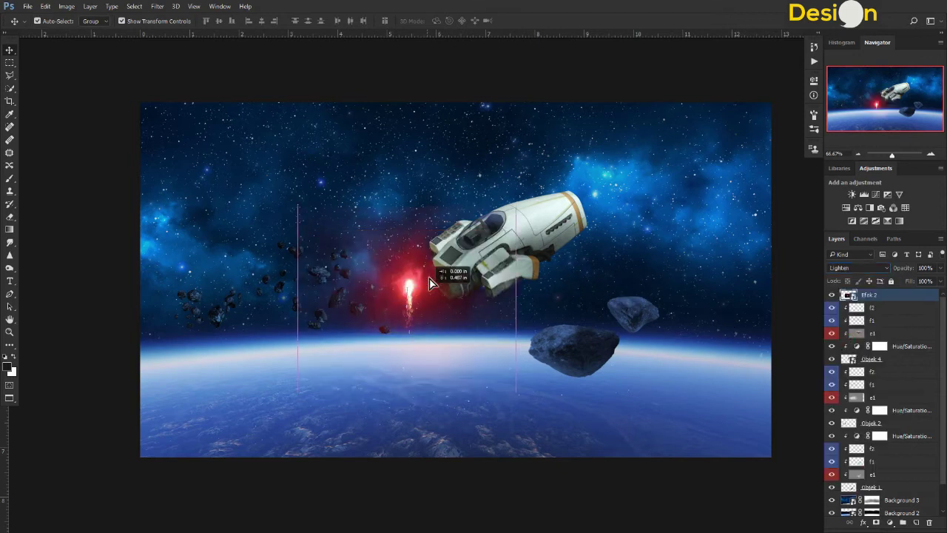
left_click_drag(407, 311, 414, 259)
left_click_drag(536, 185, 574, 236)
key("ctrl+z")
Step: Rotate the glow onto the ship's rear engine and add a Hue/Saturation adjustment
left_click(870, 295)
key("ctrl+t")
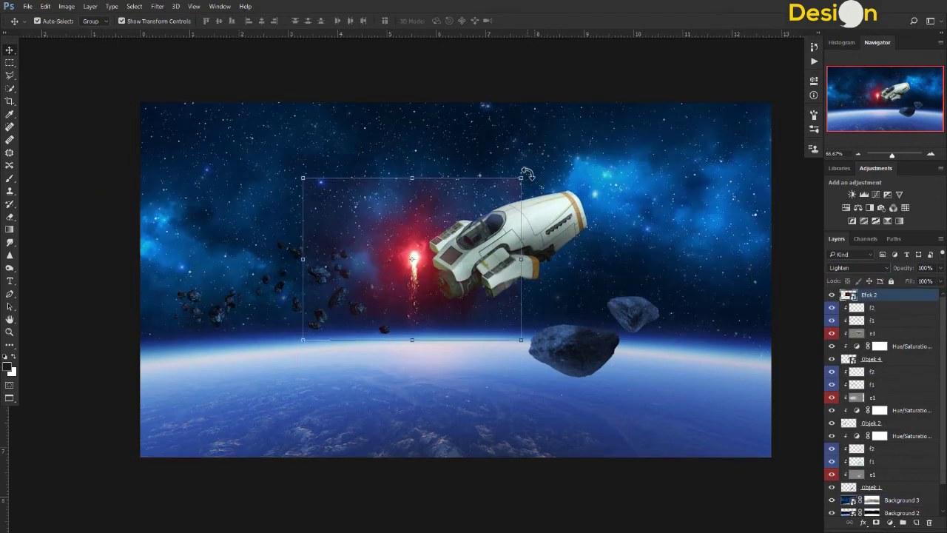
mouse_move(523, 181)
left_mouse_down()
mouse_move(535, 310)
mouse_move(544, 290)
left_mouse_up()
mouse_move(423, 271)
left_mouse_down()
mouse_move(418, 285)
mouse_move(385, 286)
mouse_move(440, 326)
mouse_move(481, 314)
left_mouse_up()
left_click_drag(618, 341, 645, 380)
left_click_drag(473, 296, 480, 307)
left_click_drag(641, 347, 645, 323)
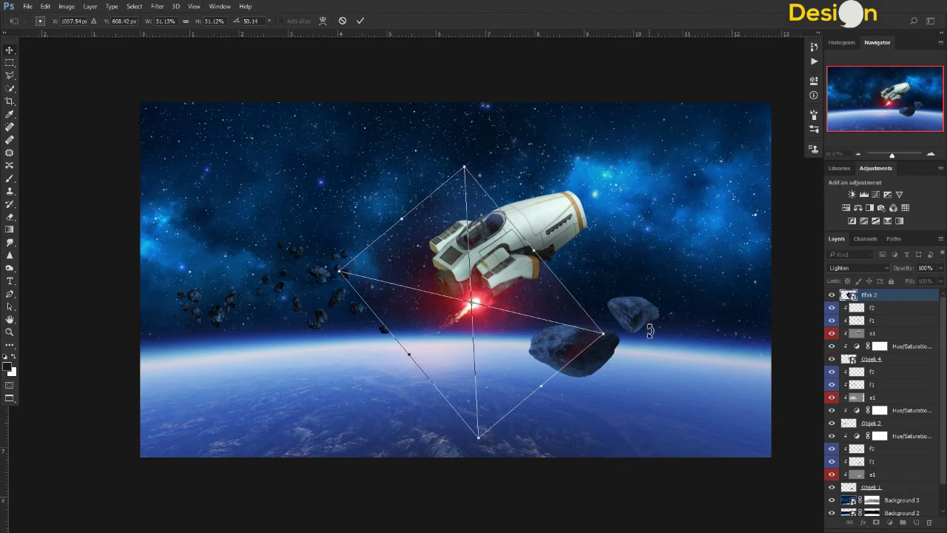
key("Return")
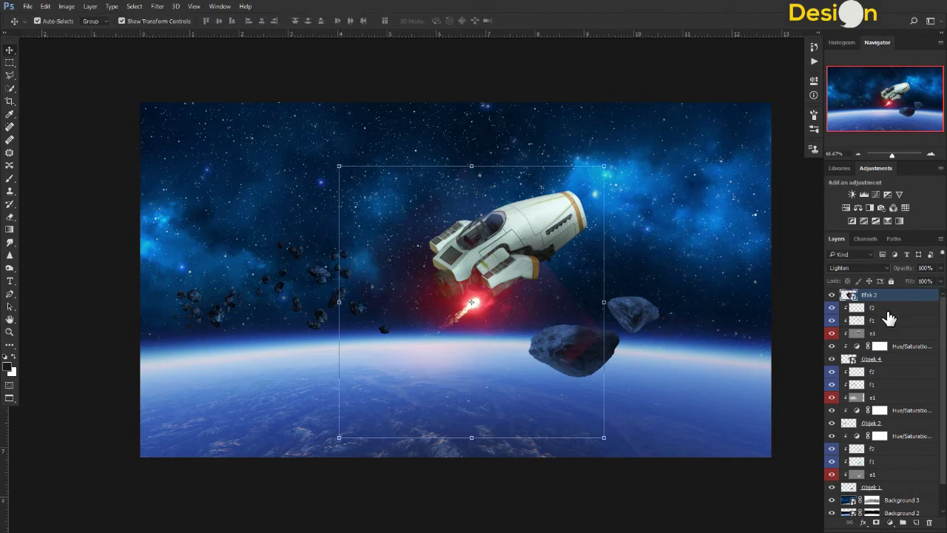
left_click(846, 208)
Step: Clip the new Hue/Saturation to the flame, shift it magenta, then retune Objek 4's tint
key("ctrl+alt+g")
left_click_drag(738, 146, 714, 150)
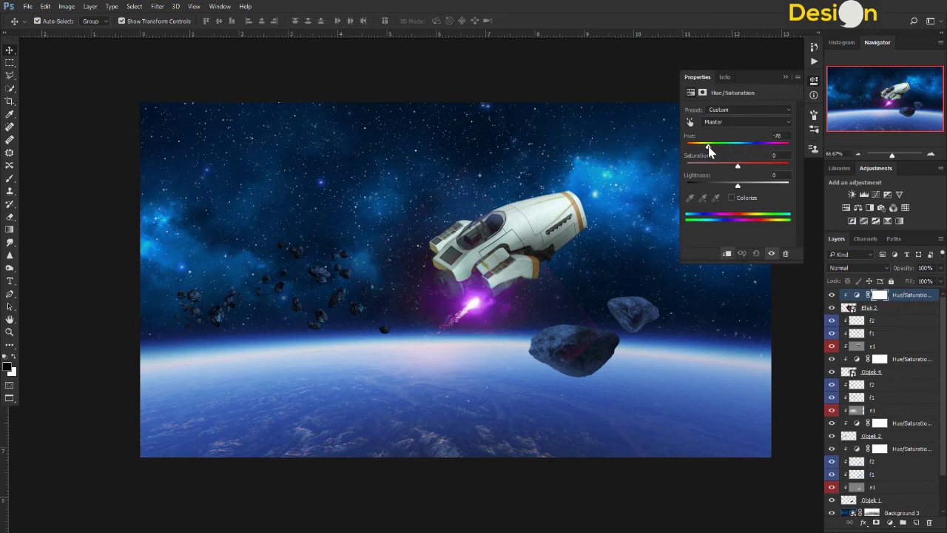
left_click(879, 358)
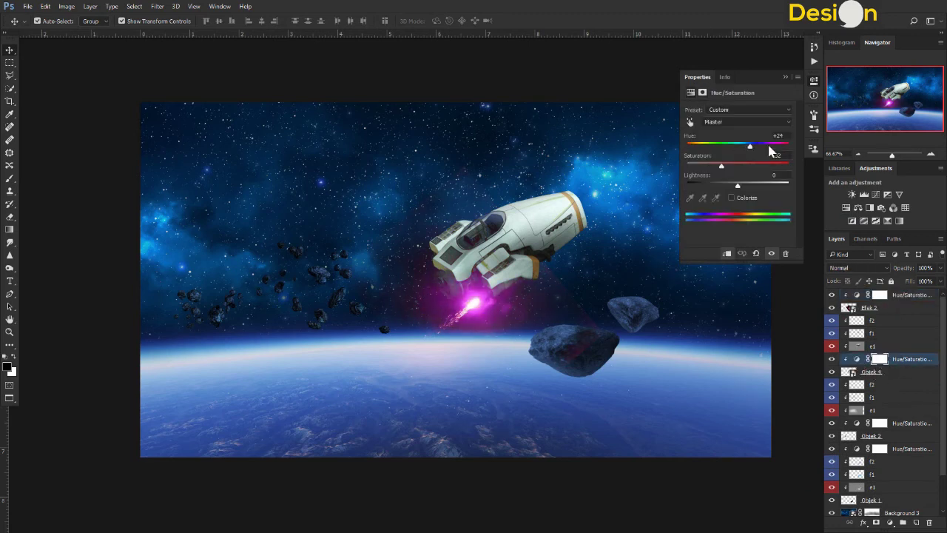
left_click_drag(730, 170, 762, 152)
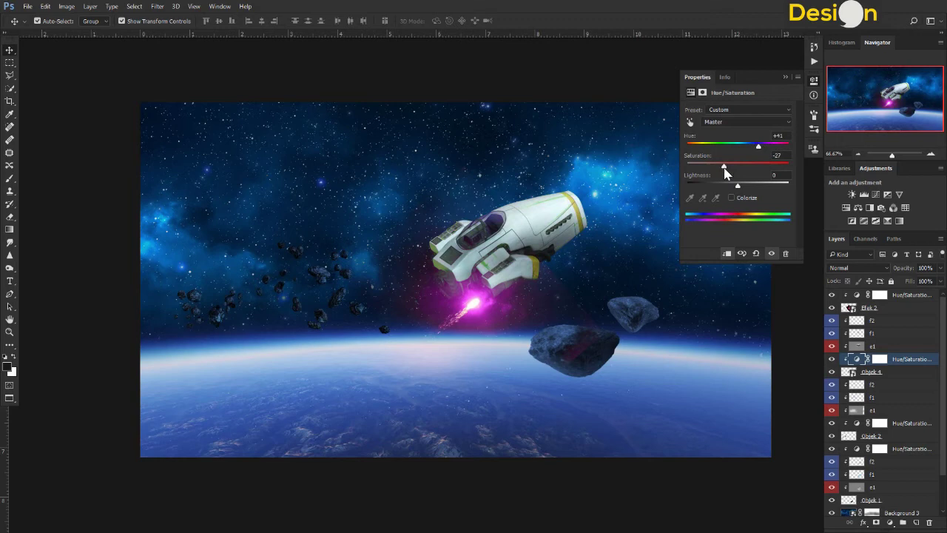
Step: Select the Efek 2 flame layer and duplicate it with Ctrl+J into Efek 2 copy
left_click(870, 308)
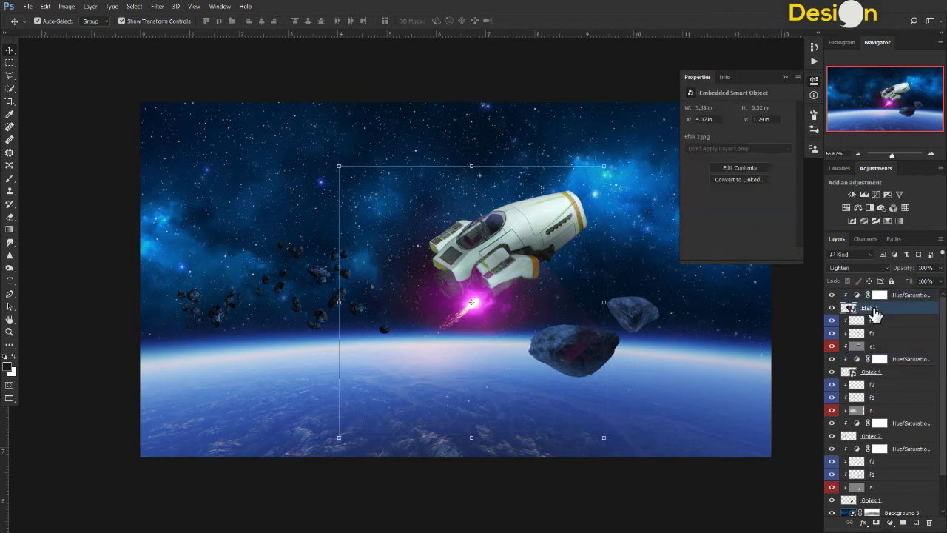
left_click(843, 308)
key("e")
right_click(871, 311)
key("Escape")
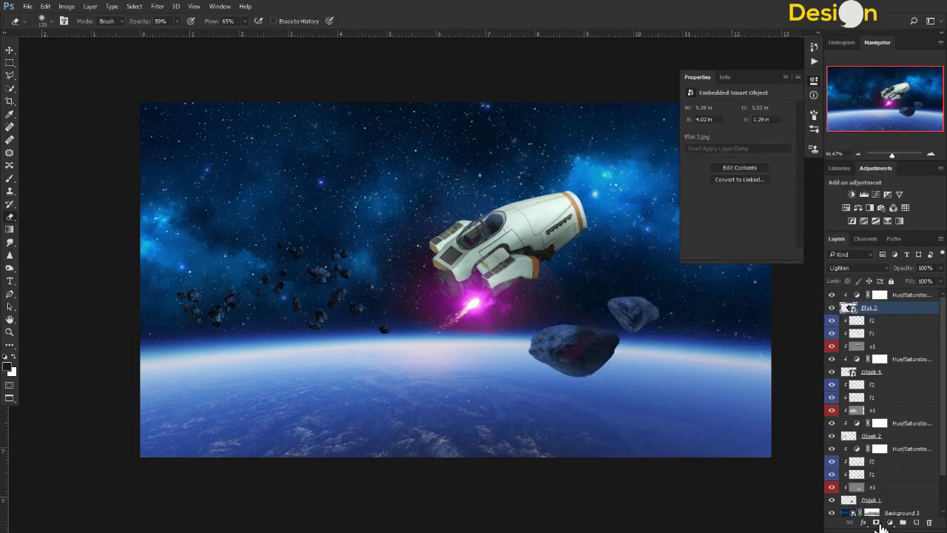
key("ctrl+j")
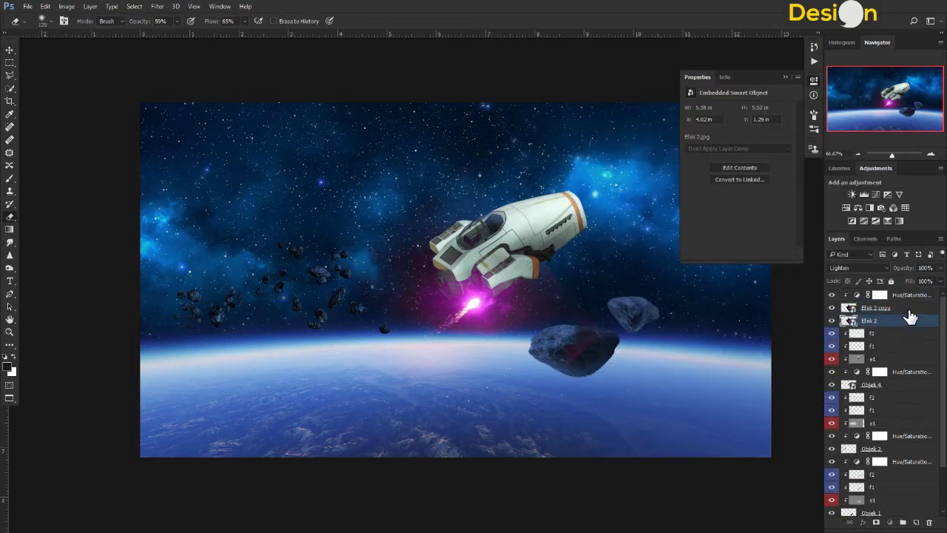
Step: Keep the magenta Hue/Saturation layer clipped directly above Efek 2 copy
key("alt+bracketright")
left_click_drag(911, 314, 909, 319)
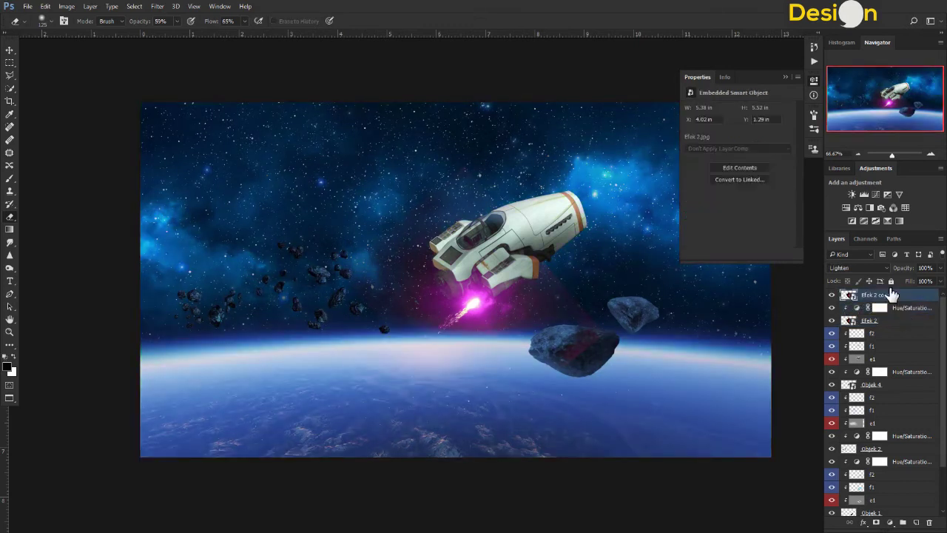
left_click(866, 224)
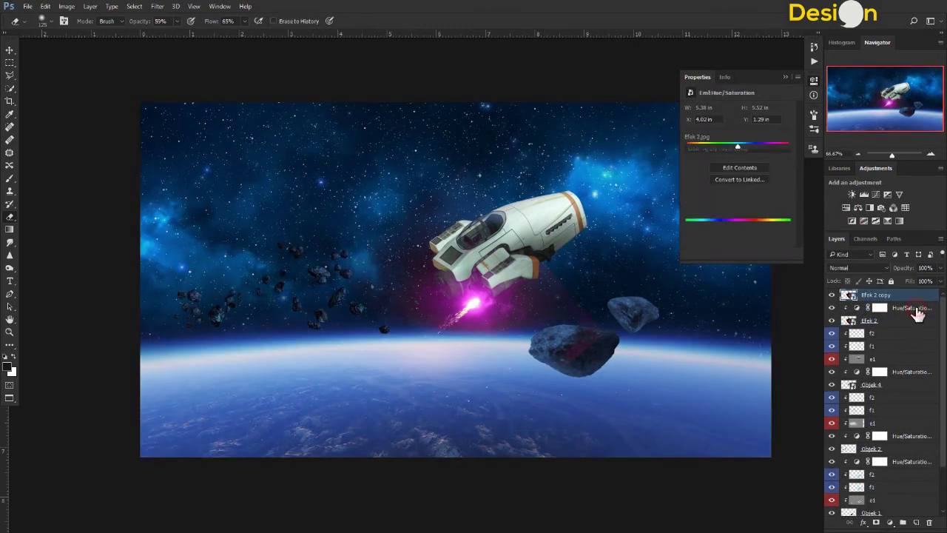
left_click(915, 301, "alt")
left_click_drag(914, 290, 914, 292)
Step: Nudge Efek 2 copy up and left onto the ship's second nozzle
key("v")
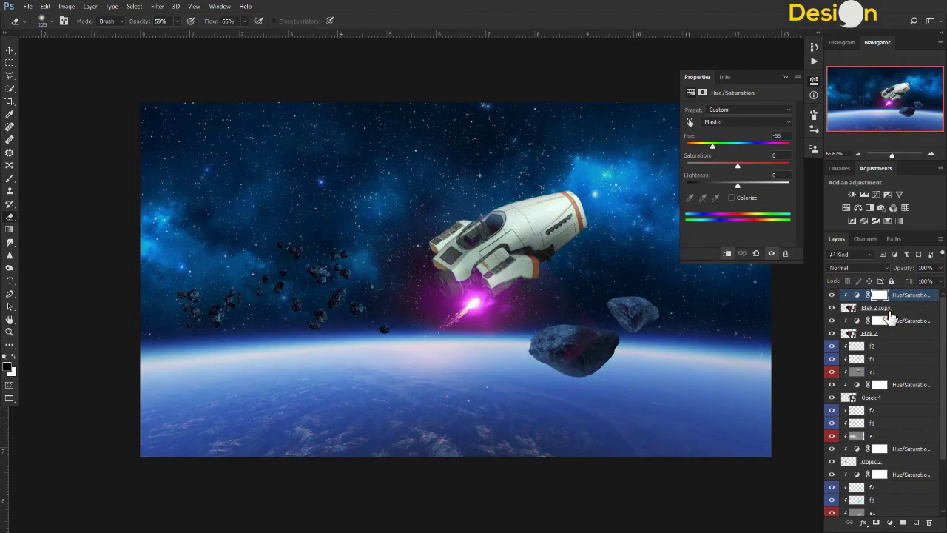
left_click(890, 309)
key("shift+Up")
key("shift+Left")
key("shift+Left")
key("shift+Left")
key("shift+Up")
key("shift+Up")
key("shift+Up")
key("shift+Left")
key("shift+Left")
key("shift+Left")
key("shift+Up")
key("shift+Up")
key("shift+Up")
key("Right")
key("Right")
key("Right")
key("Right")
key("Right")
key("Right")
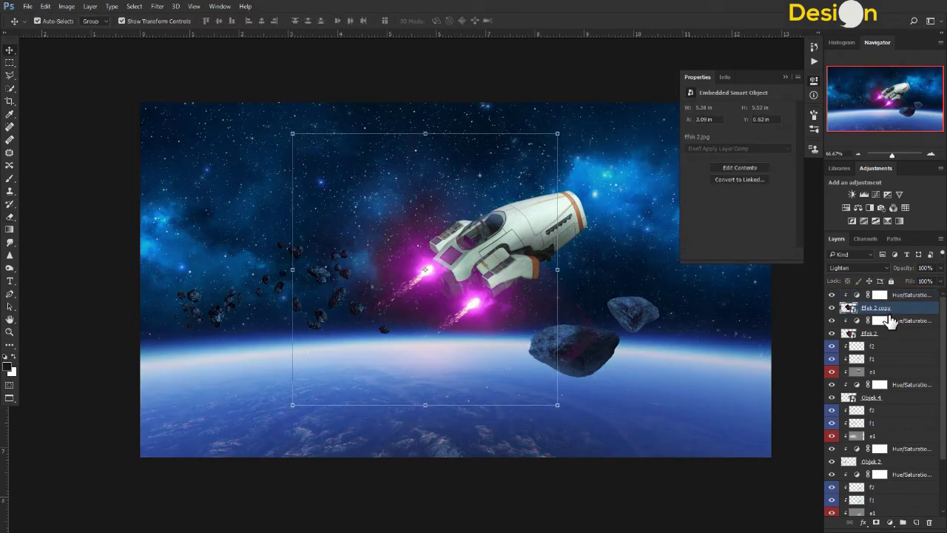
Step: Switch to the Eraser and rasterize the Efek 2 copy layer
key("e")
left_click(532, 220)
left_click(480, 211)
right_click(499, 189)
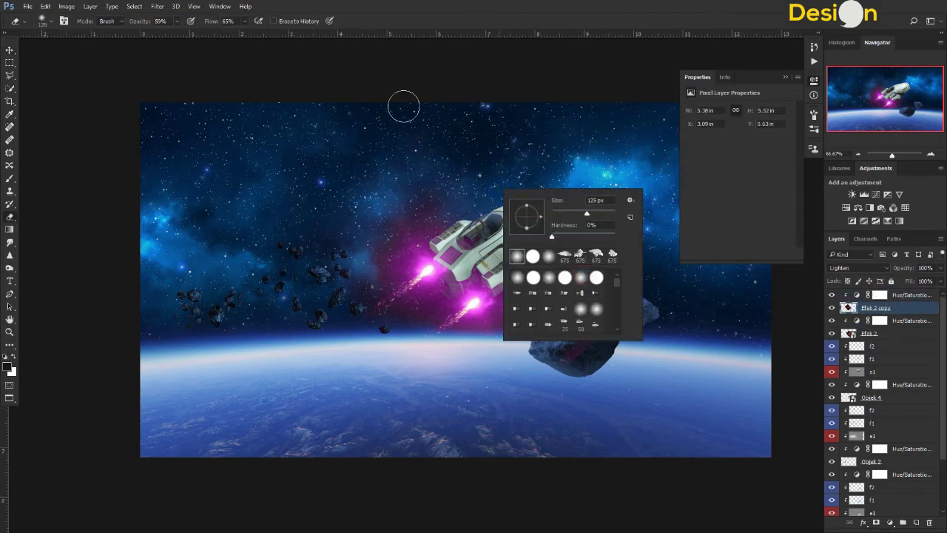
Step: Zoom in on the ship and tune eraser size, flow and opacity to 71%
left_click(503, 156)
key("ctrl+plus")
scroll(510, 152, "up", 2)
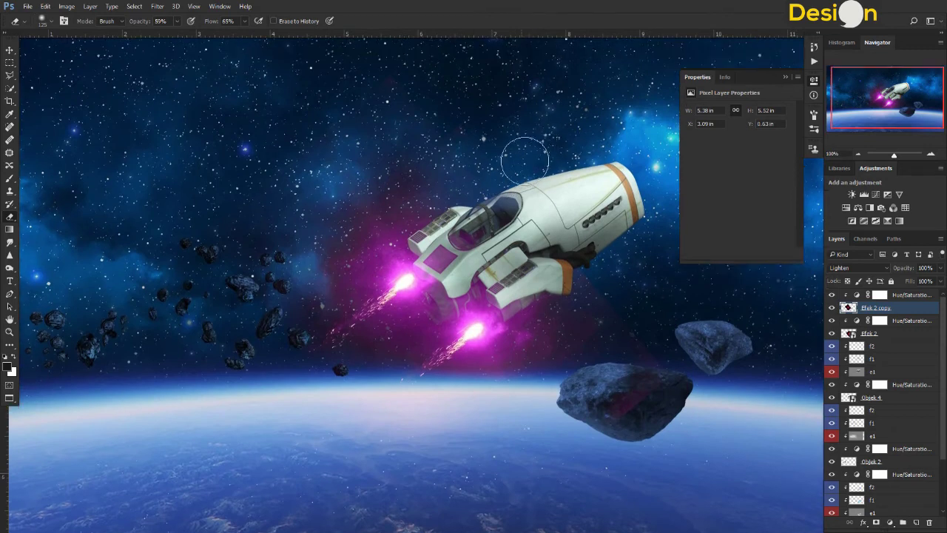
scroll(481, 207, "up", 2)
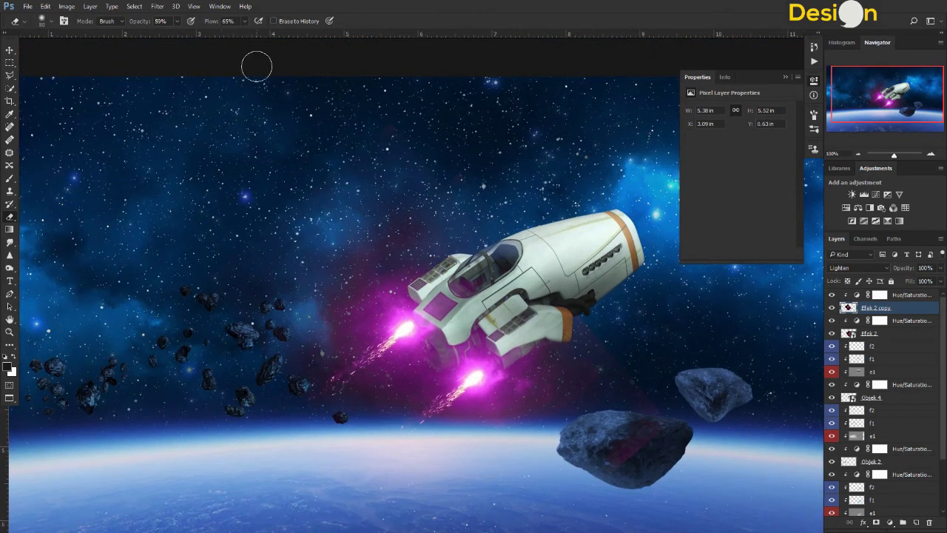
left_click_drag(161, 21, 132, 29)
mouse_move(211, 28)
left_mouse_down()
mouse_move(132, 26)
mouse_move(209, 25)
left_mouse_up()
key("bracketright")
key("bracketright")
key("bracketright")
key("bracketright")
key("bracketright")
key("bracketright")
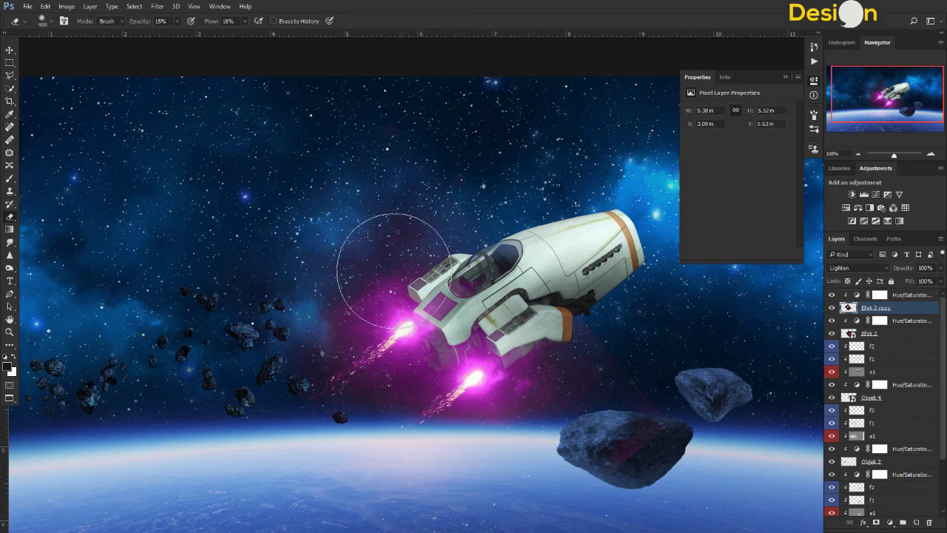
key("bracketleft")
key("bracketleft")
key("bracketleft")
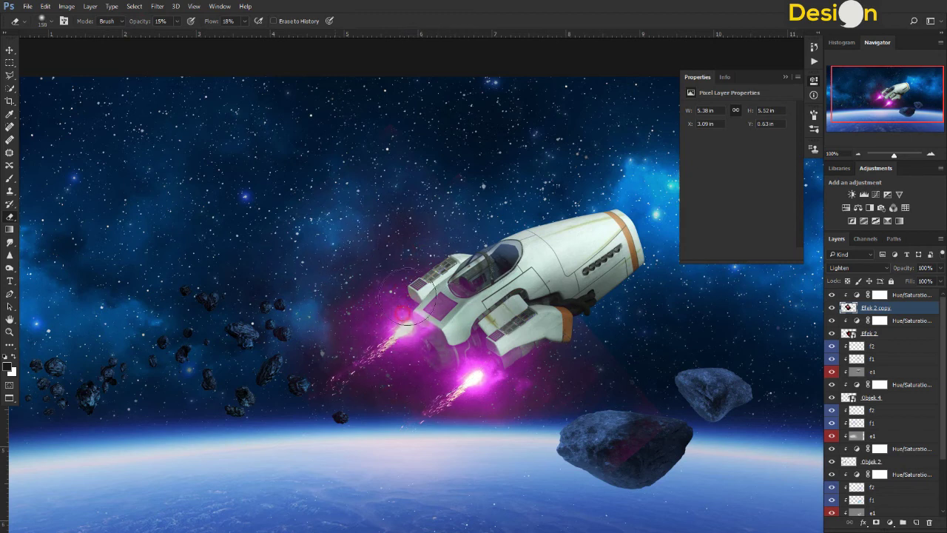
left_click(177, 22)
left_click(202, 33)
left_click(245, 21)
left_click_drag(243, 34, 272, 33)
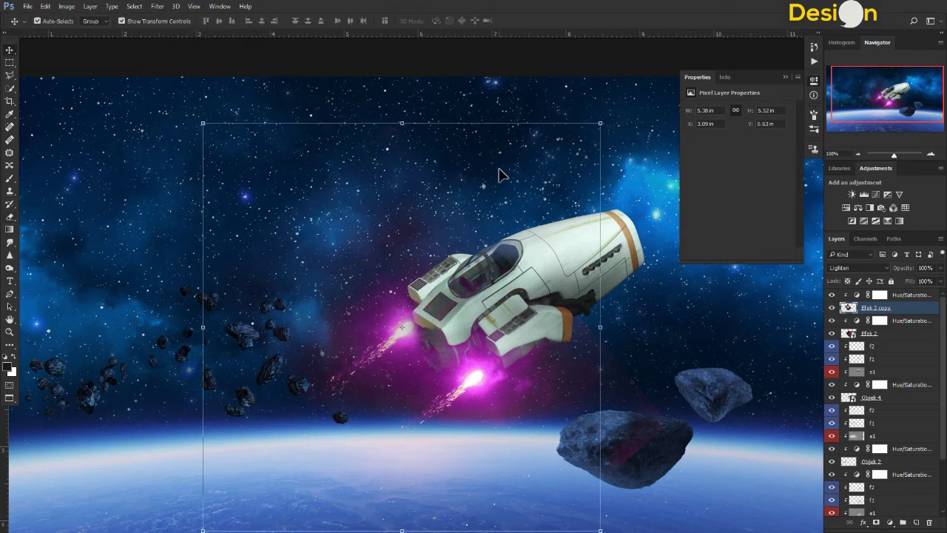
Step: Shift the copied flame slightly up-right and erase glow over the upper nozzle
left_click_drag(501, 176, 506, 169)
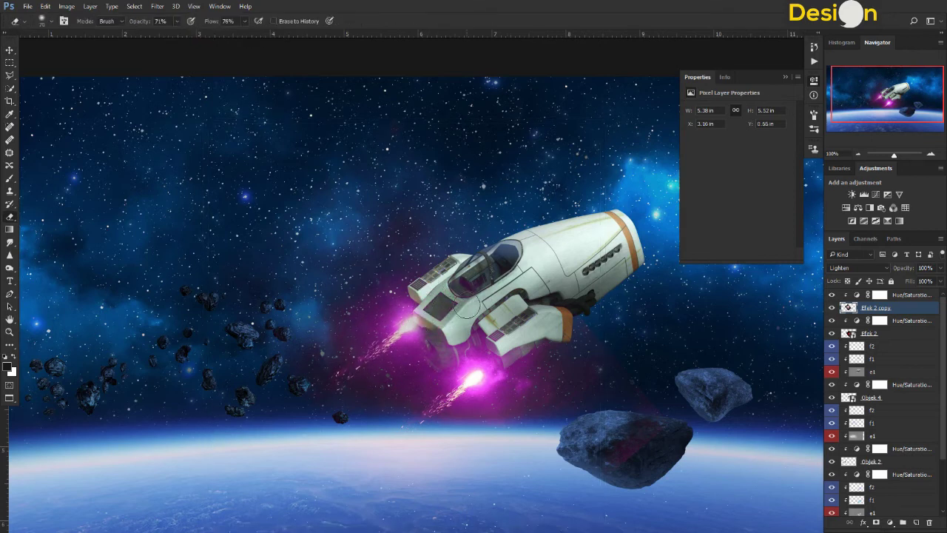
left_click(422, 316)
right_click(468, 302)
Step: Erase the flame's overlap on the lower hull with a 35 px eraser
scroll(460, 292, "up", 2)
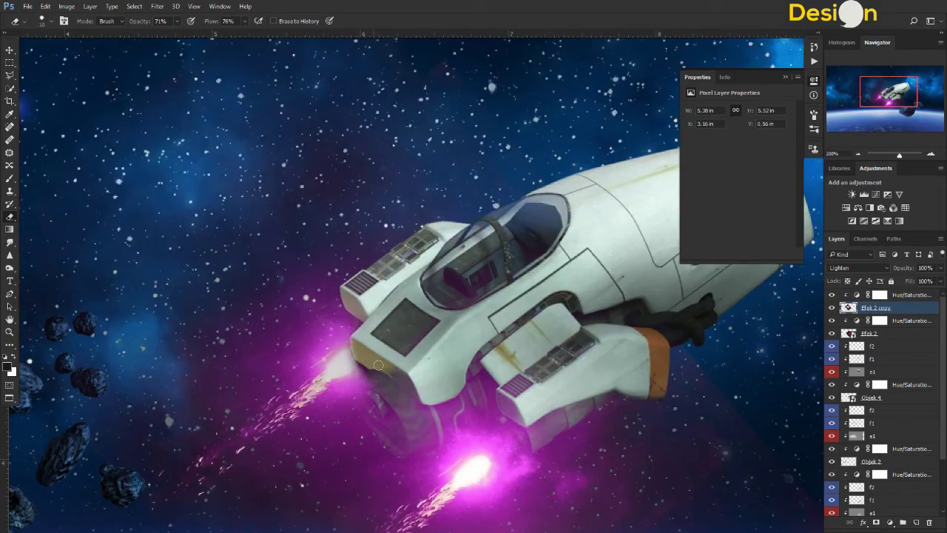
right_click(384, 330)
double_click(454, 383)
mouse_move(377, 361)
left_mouse_down()
mouse_move(406, 371)
mouse_move(403, 381)
left_mouse_up()
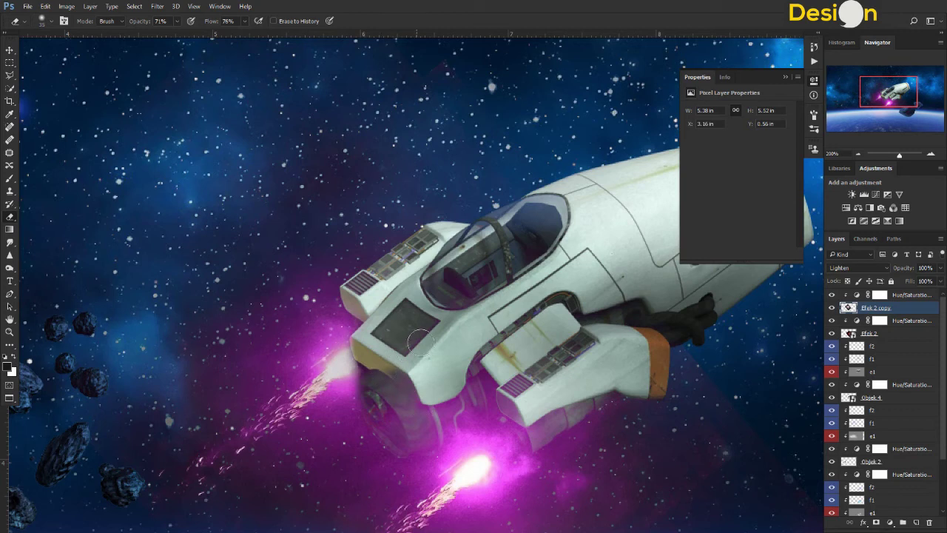
Step: Nudge Efek 2 copy slightly down and zoom out to the whole composition
key("v")
left_click_drag(426, 333, 426, 336)
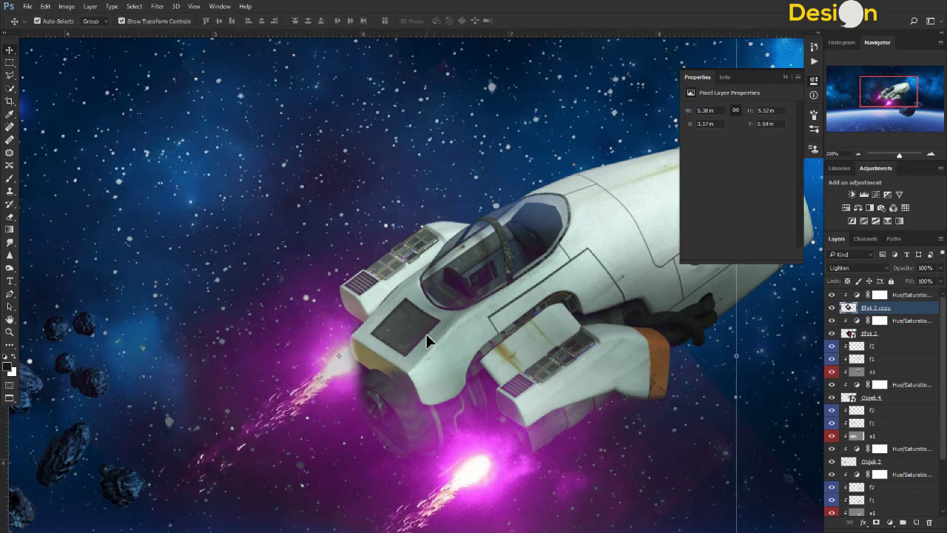
key("ctrl+0")
Step: Rasterize the Efek 2 flame layer and erase its glow spilling onto the large asteroid
key("e")
left_click(532, 315)
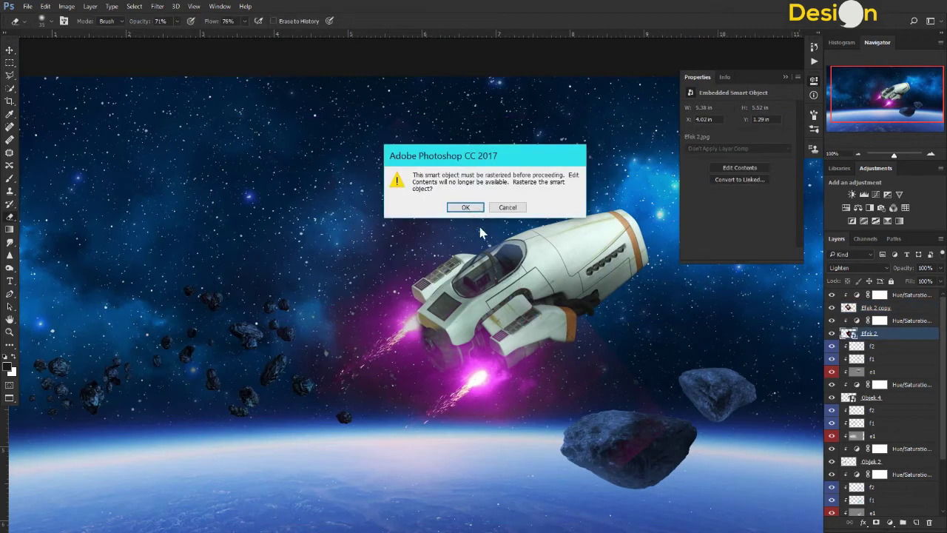
left_click(473, 205)
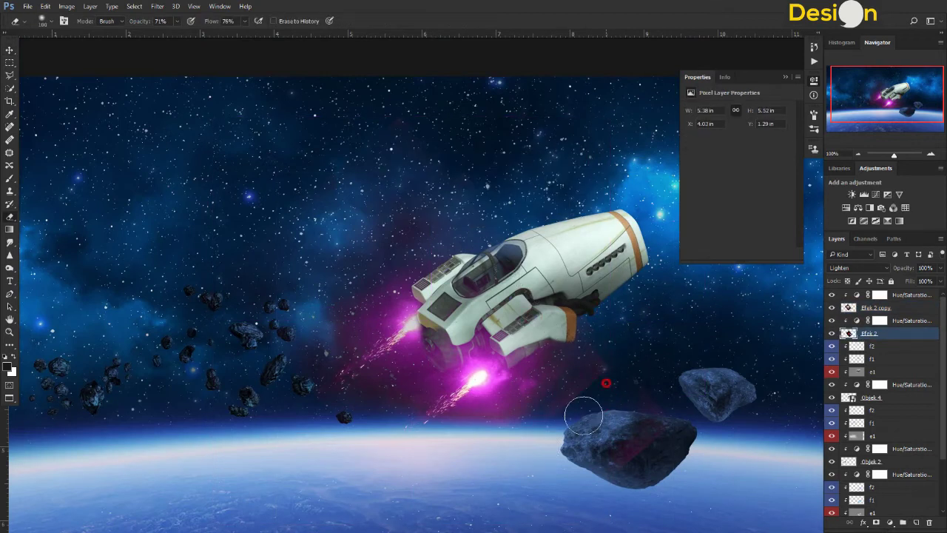
left_click_drag(590, 309, 613, 372)
key("0")
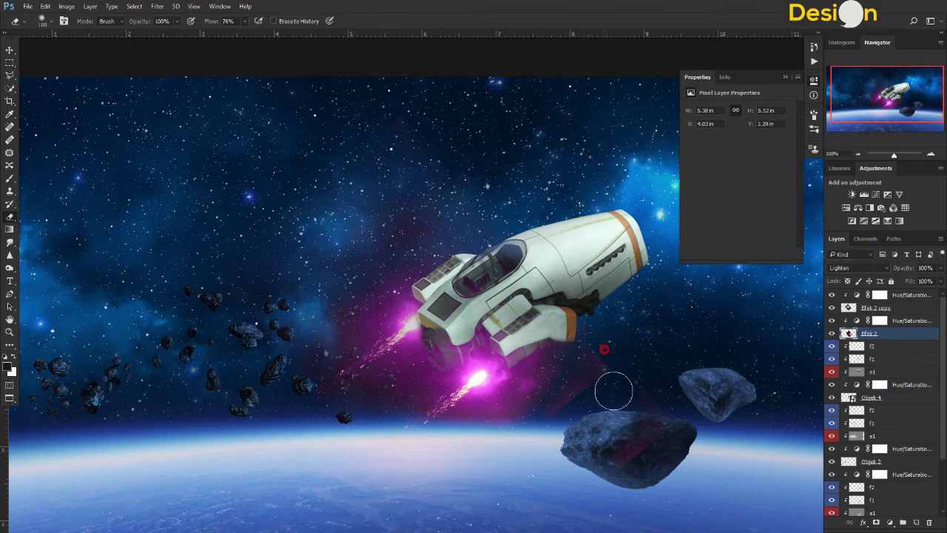
left_click(831, 333)
left_click(877, 308)
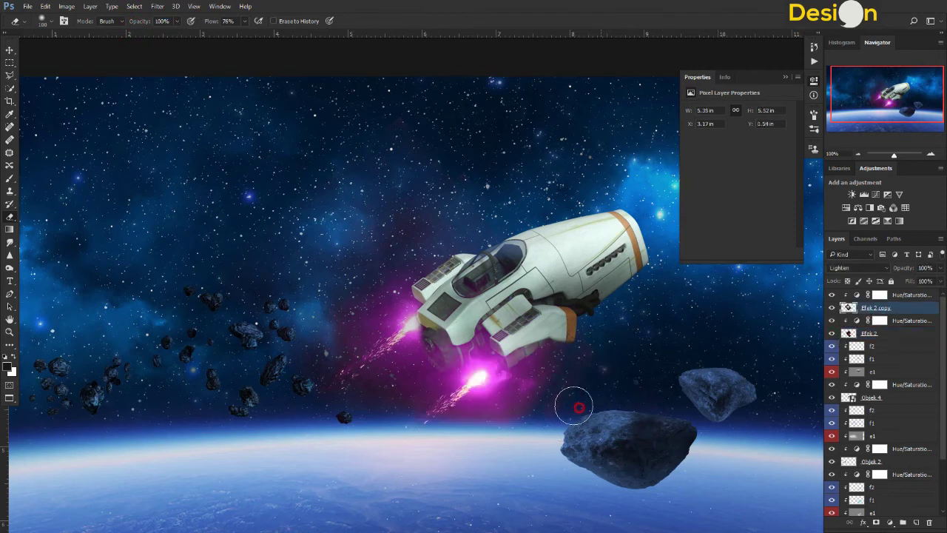
Step: Undo the erase on the ship, lower eraser strength to 78%, and enlarge the brush
left_click(888, 333)
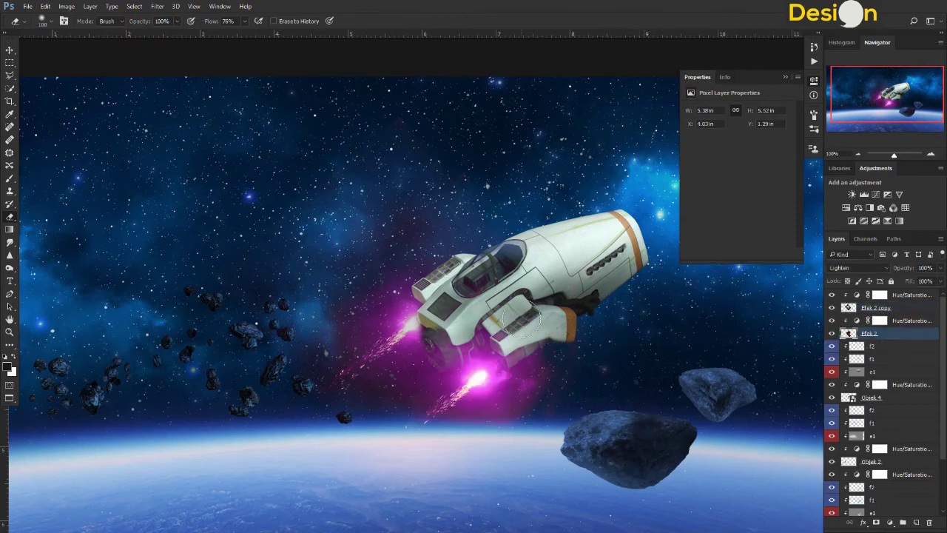
key("ctrl+z")
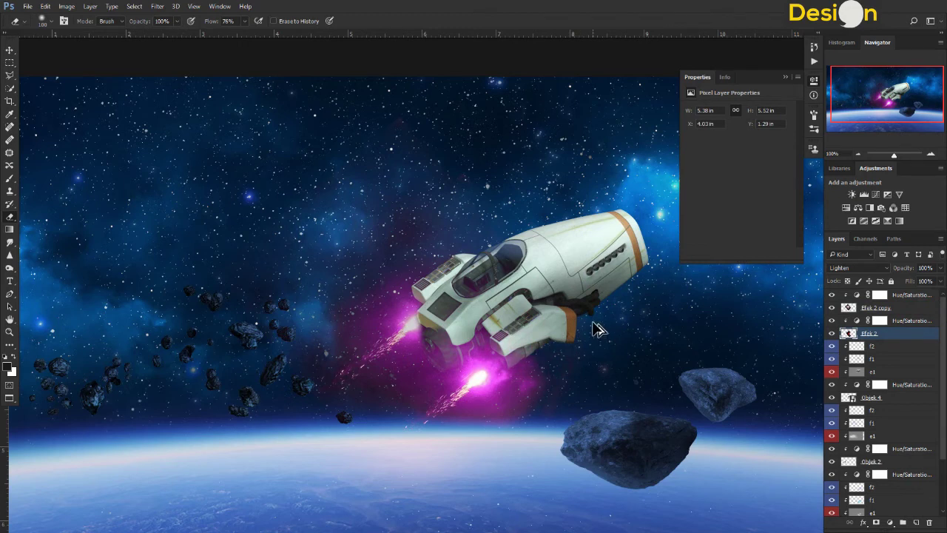
key("7")
key("8")
key("bracketright")
key("bracketright")
key("bracketright")
key("bracketright")
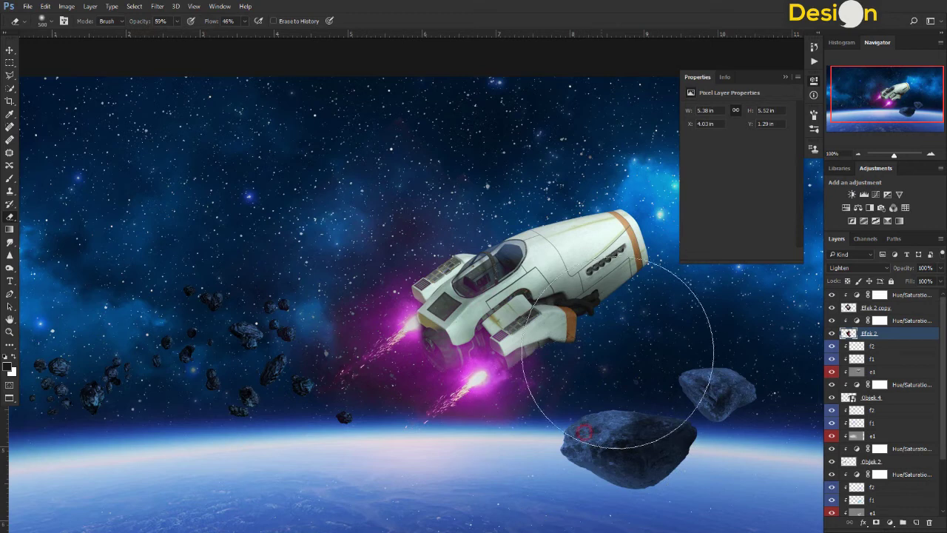
key("ctrl+minus")
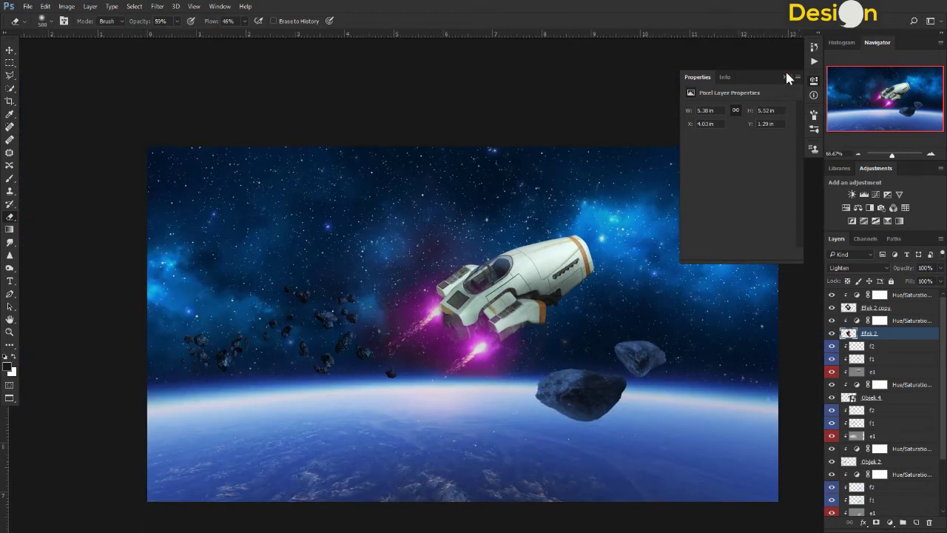
Step: Select the f2 layer and set pink as the brush paint colour
left_click(787, 77)
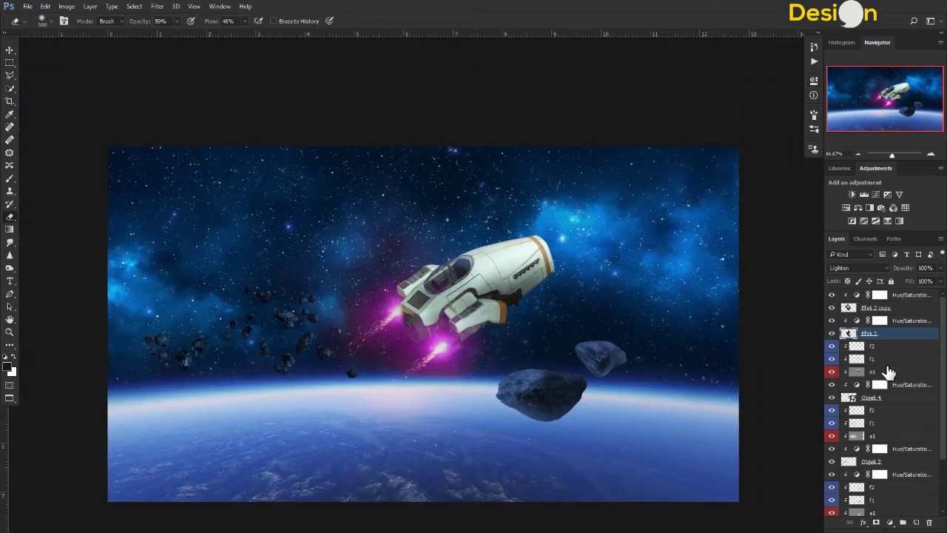
left_click(887, 346)
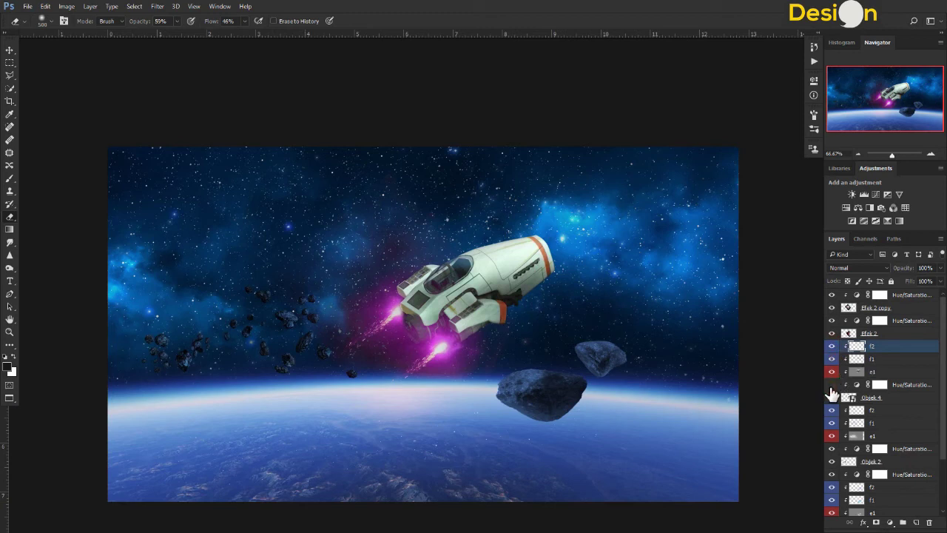
left_click(867, 397)
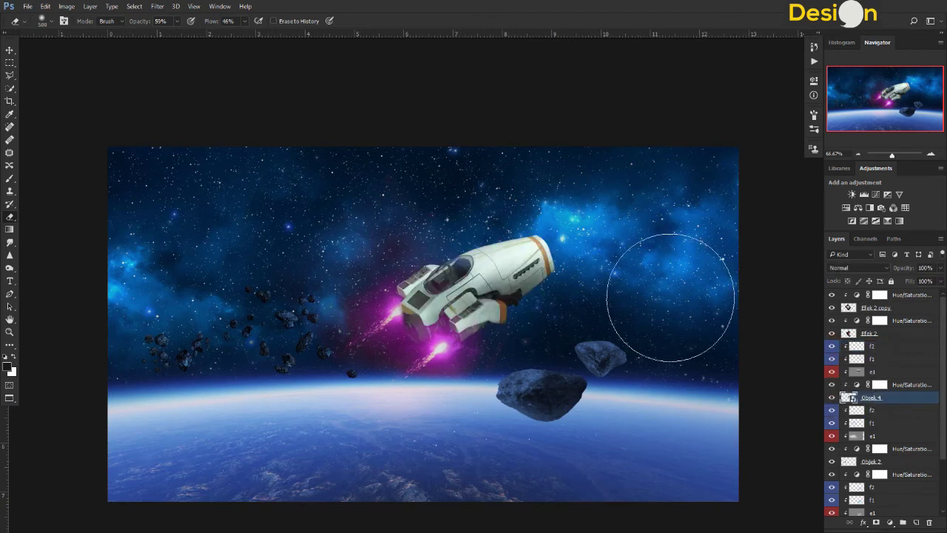
left_click(872, 345)
left_click(8, 366)
left_click(867, 161)
key("b")
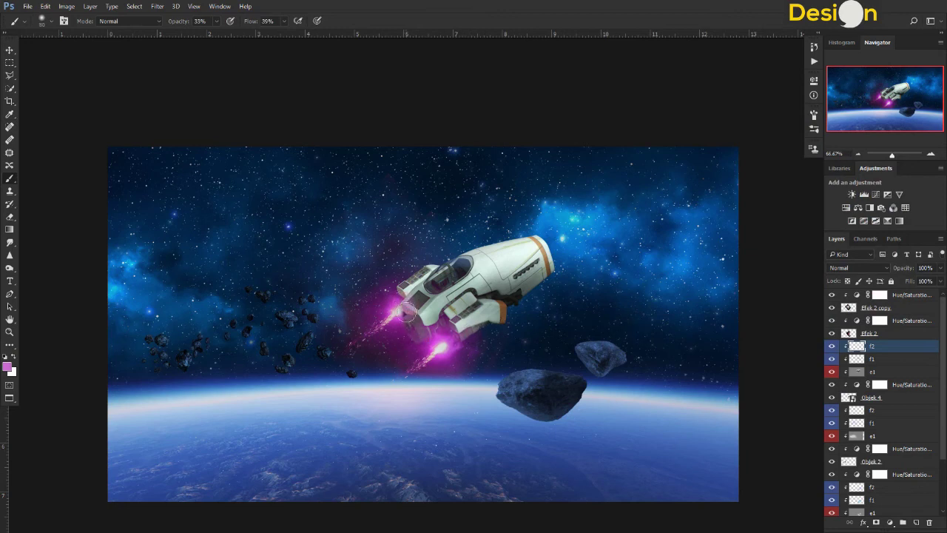
Step: Add an empty Layer 1 directly above Background 3
key("ctrl+plus")
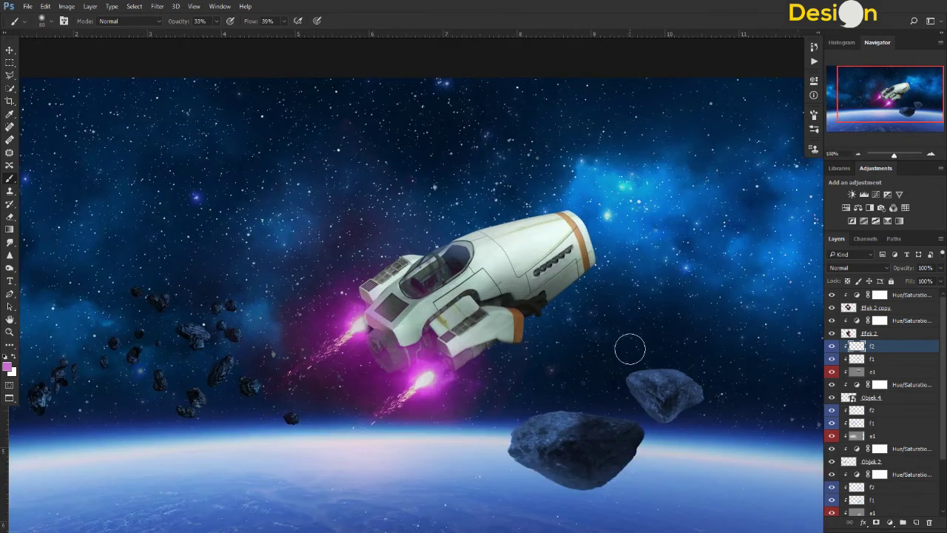
scroll(893, 445, "down", 3)
left_click(843, 473)
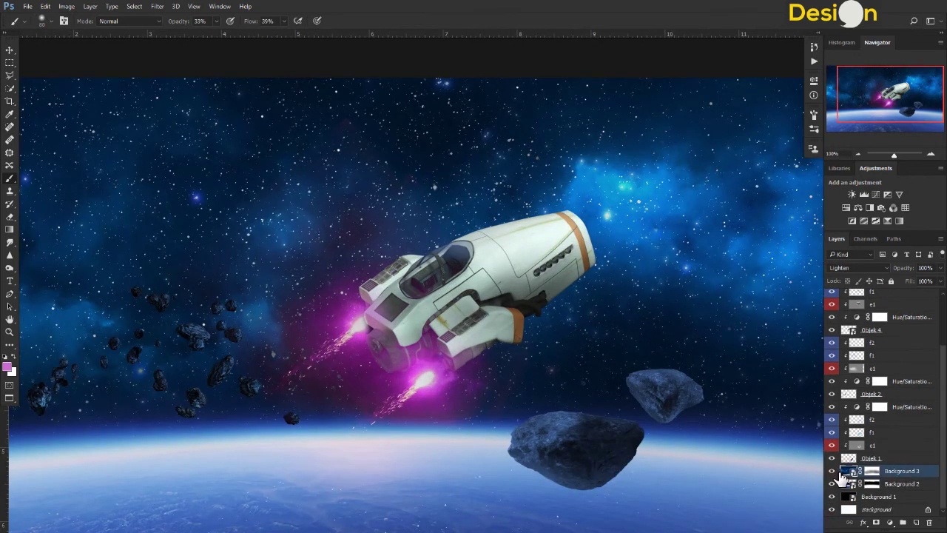
left_click(915, 522)
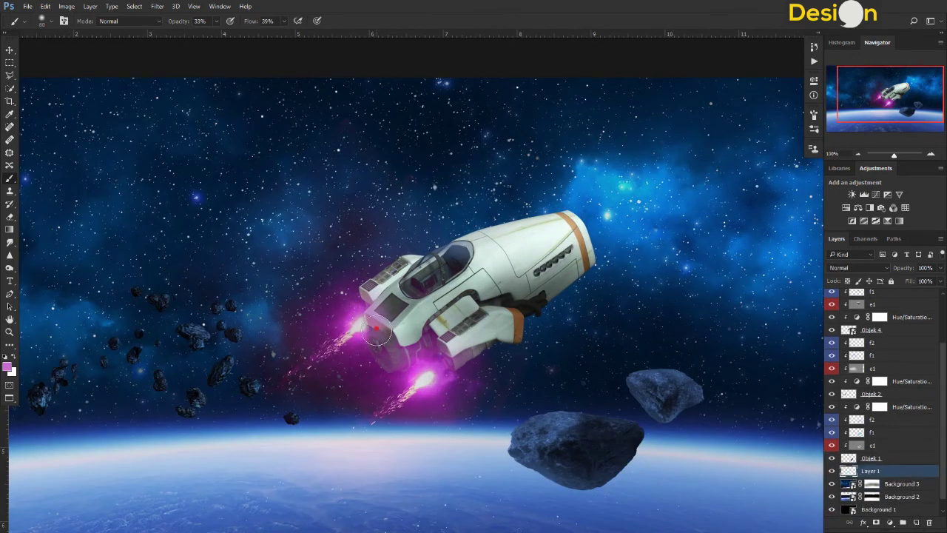
key("ctrl+minus")
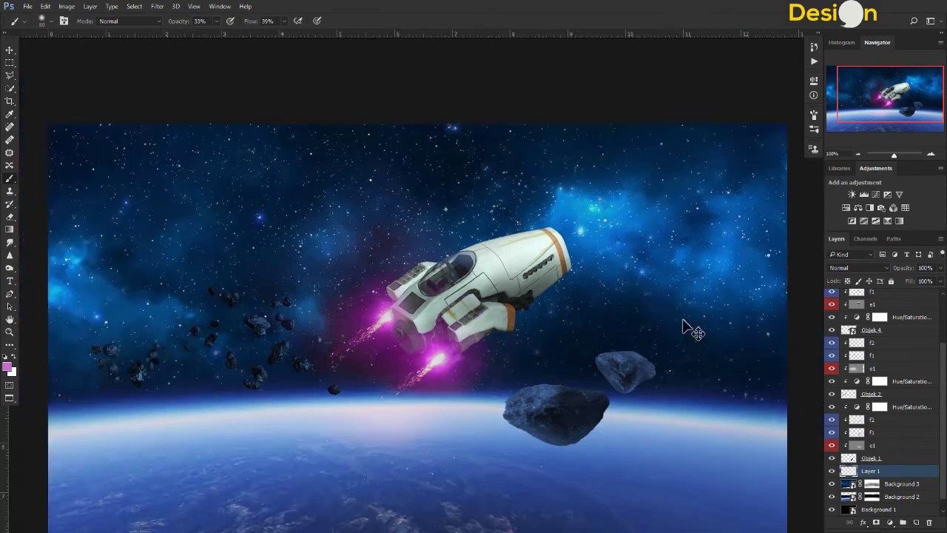
scroll(873, 355, "up", 5)
Step: Select the f2 layer under Objek 4 and start a new layer above it
left_click(880, 296)
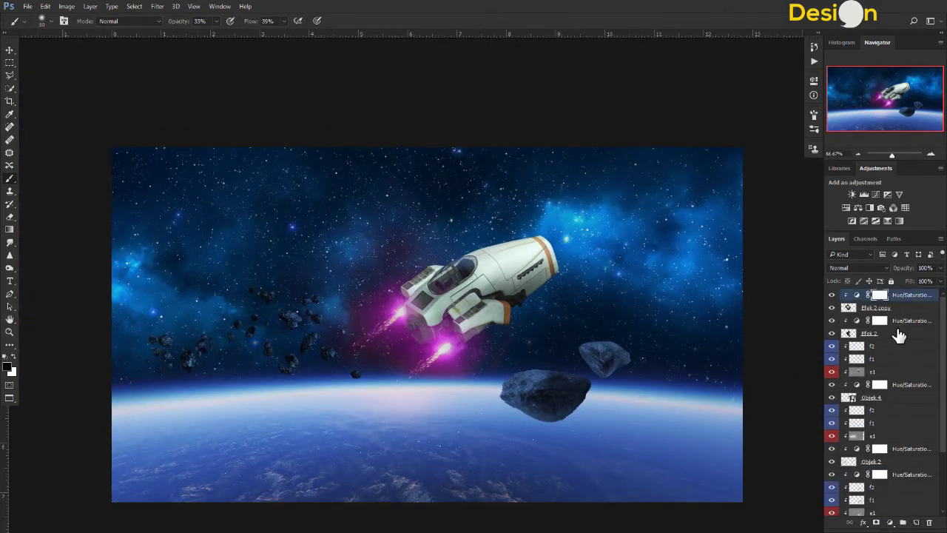
left_click(896, 310)
left_click(873, 349)
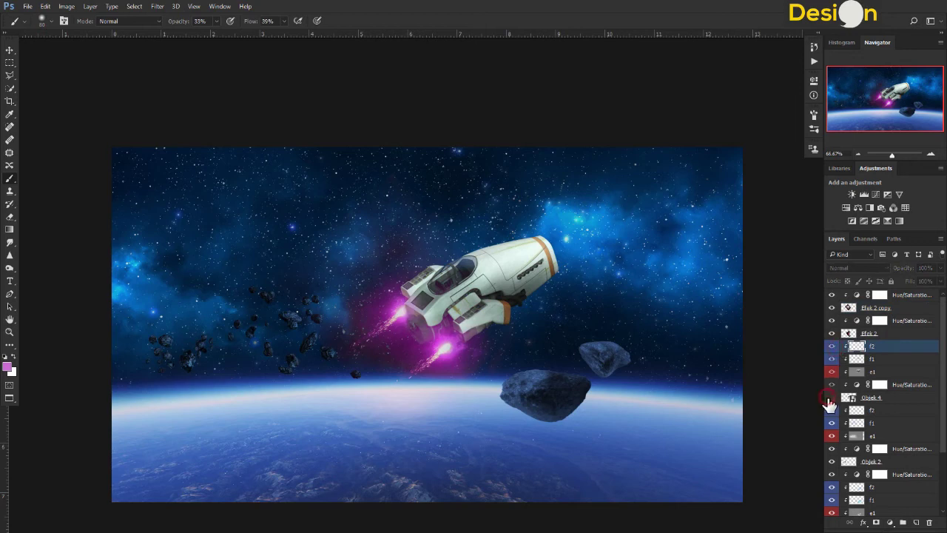
scroll(840, 397, "down", 3)
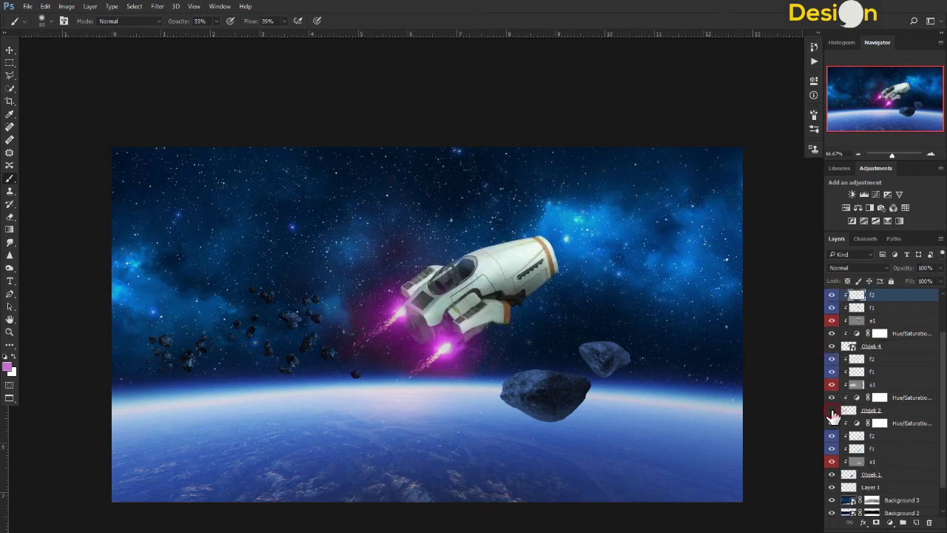
left_click(876, 361)
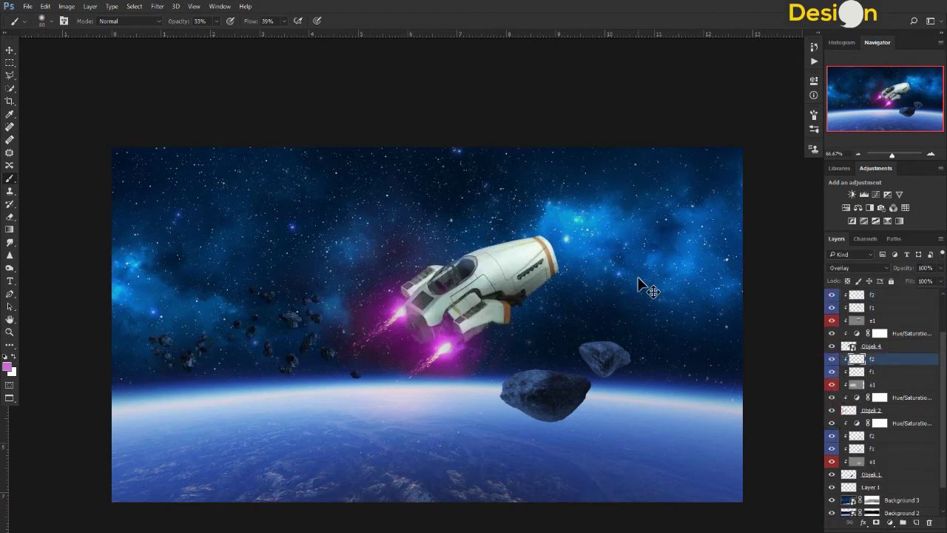
key("ctrl+shift+n")
Step: Create the new clipped layer f3 with a Violet colour tag
left_click(462, 196)
left_click(432, 251)
left_click(440, 194)
left_click(433, 270)
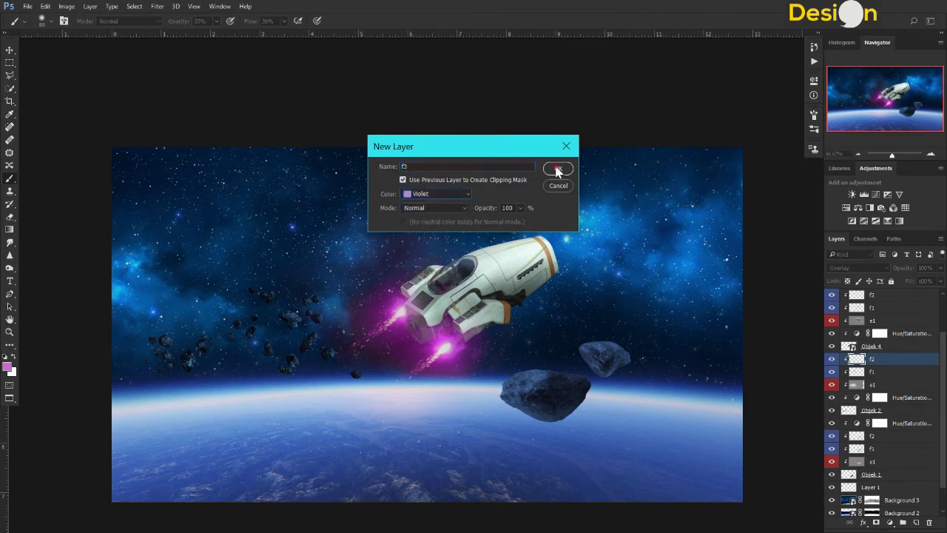
left_click(558, 168)
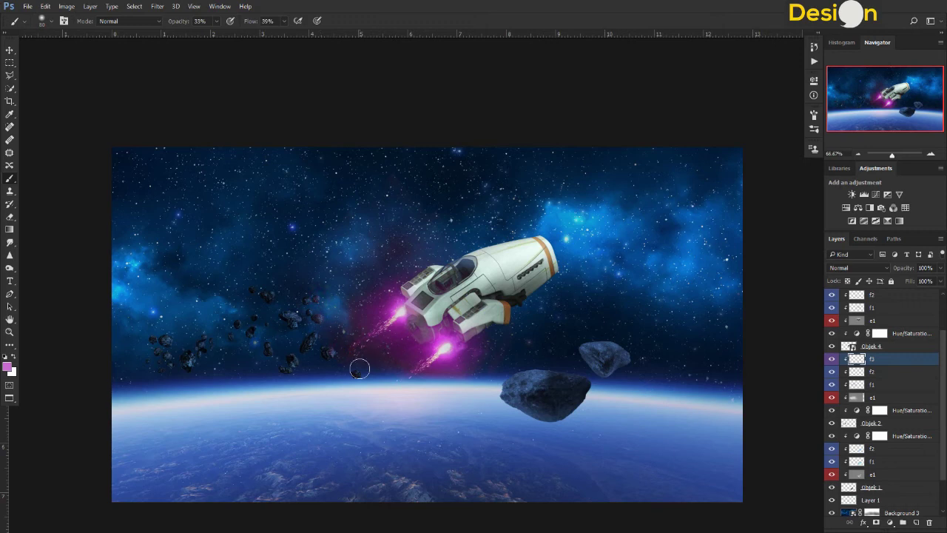
Step: Brush a soft purple tint over the small asteroid cluster
left_click_drag(326, 352, 311, 364)
key("e")
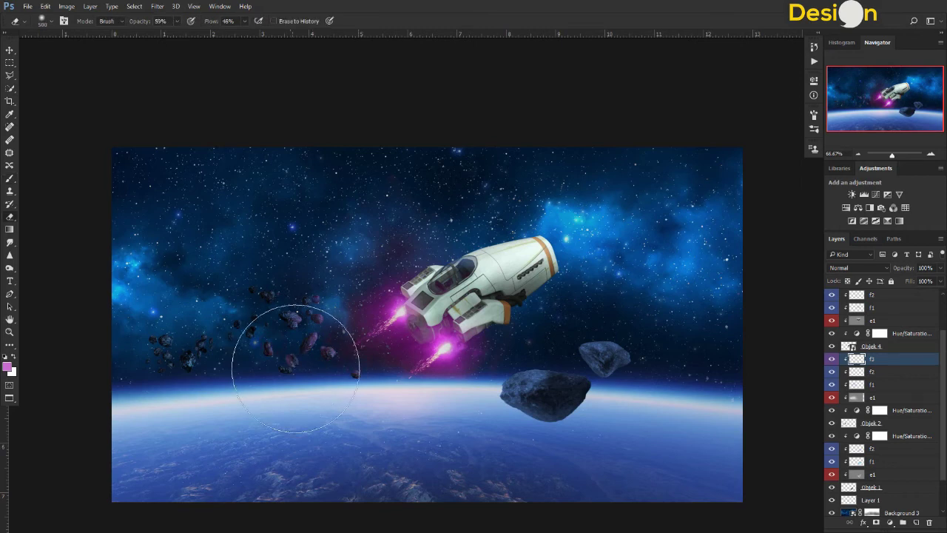
key("b")
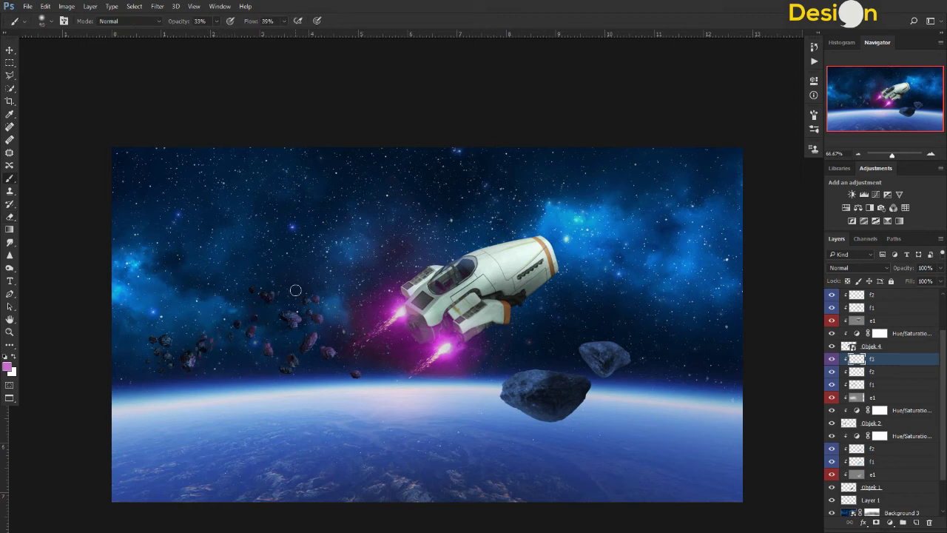
left_click(859, 271)
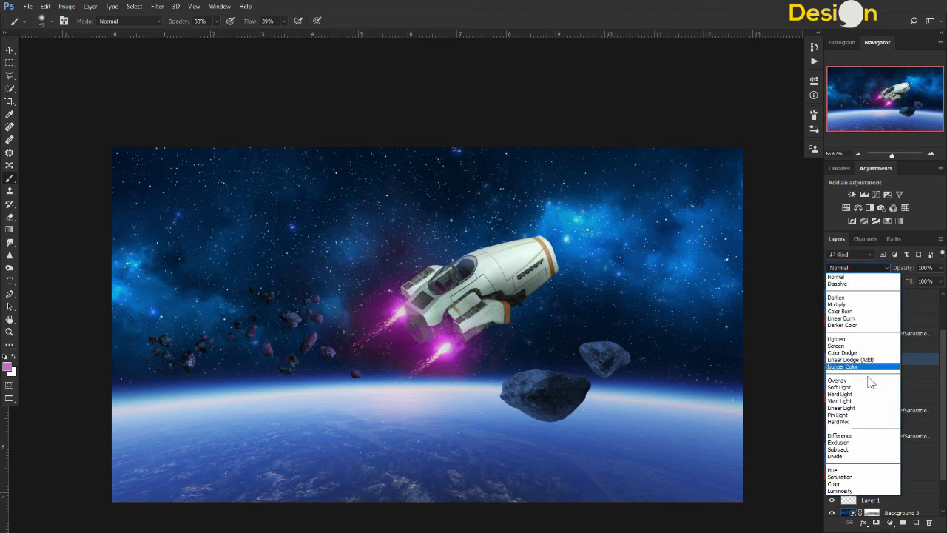
Step: Set f3 to Hue blending and add a Violet-tagged clipped layer above the lower f2
left_click(858, 470)
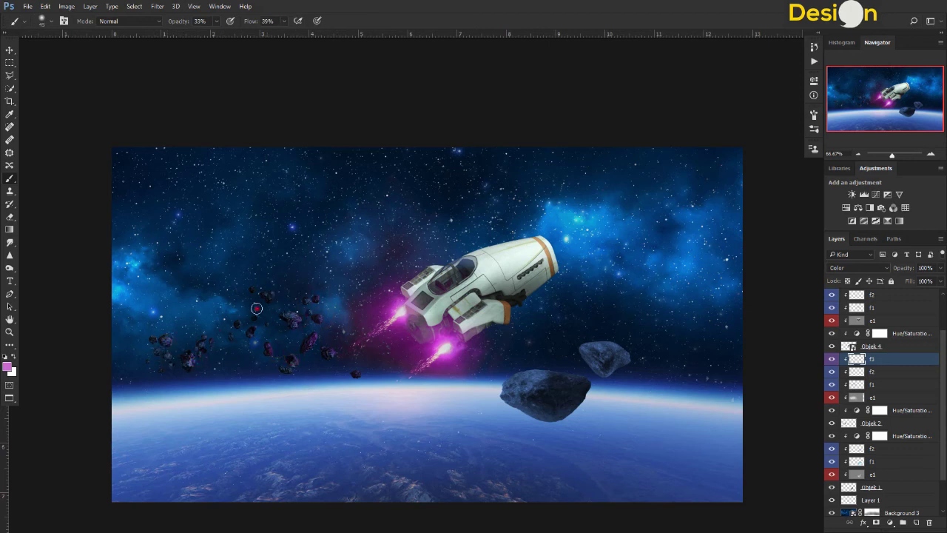
left_click(847, 449)
scroll(845, 444, "down", 2)
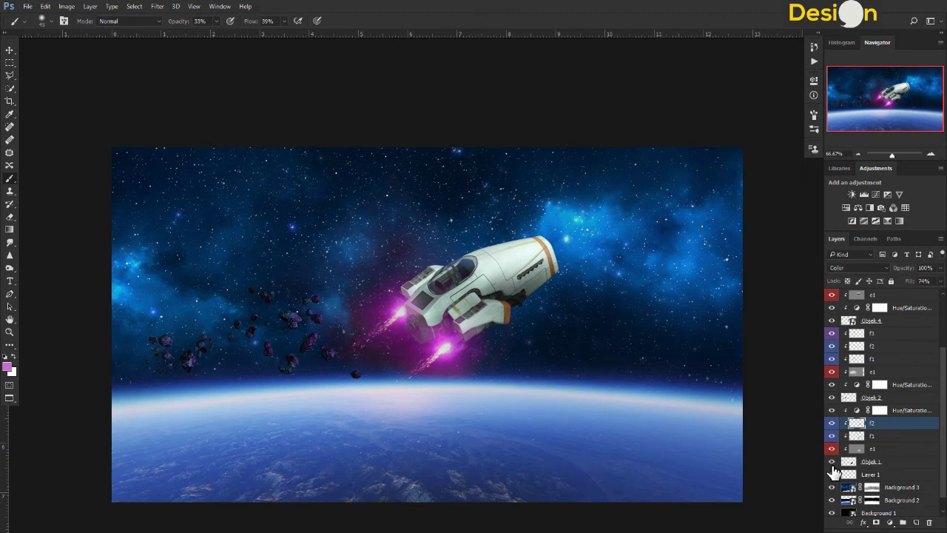
key("ctrl+shift+n")
left_click(446, 209)
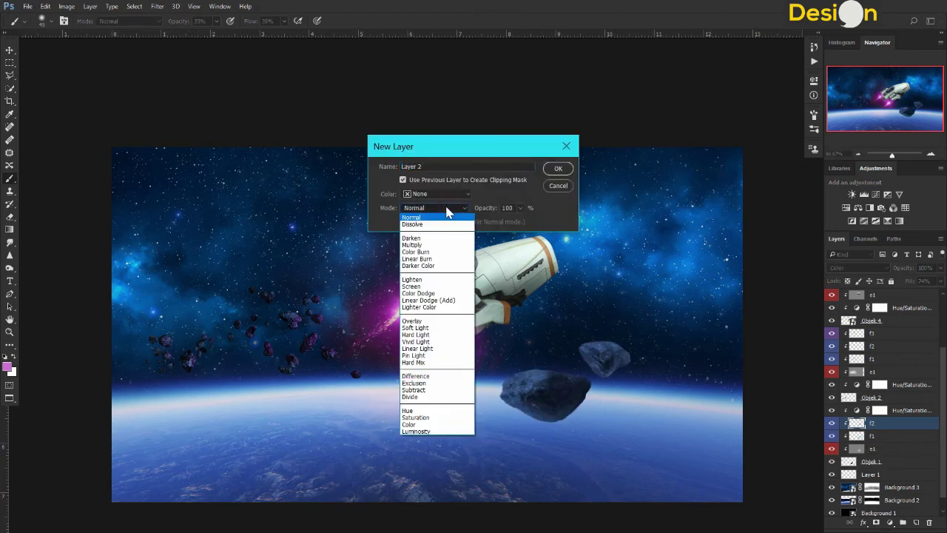
left_click(447, 213)
left_click(436, 194)
left_click(426, 270)
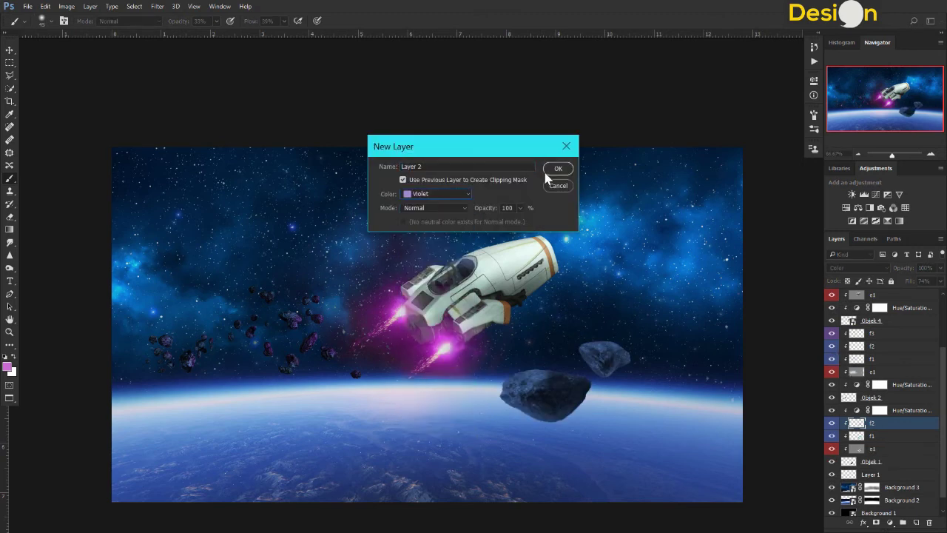
left_click(557, 169)
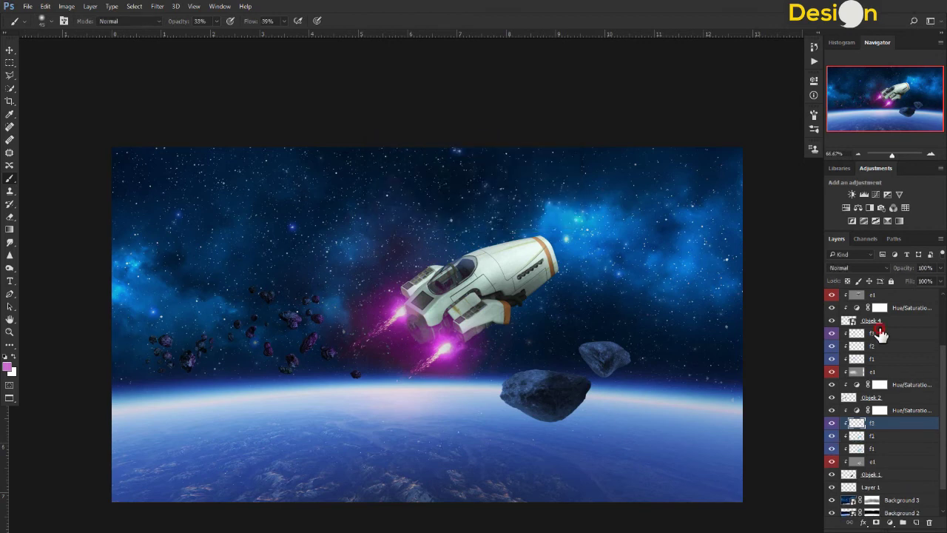
Step: Try Color blending on the new f3, revert to Normal, and adjust eraser flow
left_click(858, 268)
left_click(839, 485)
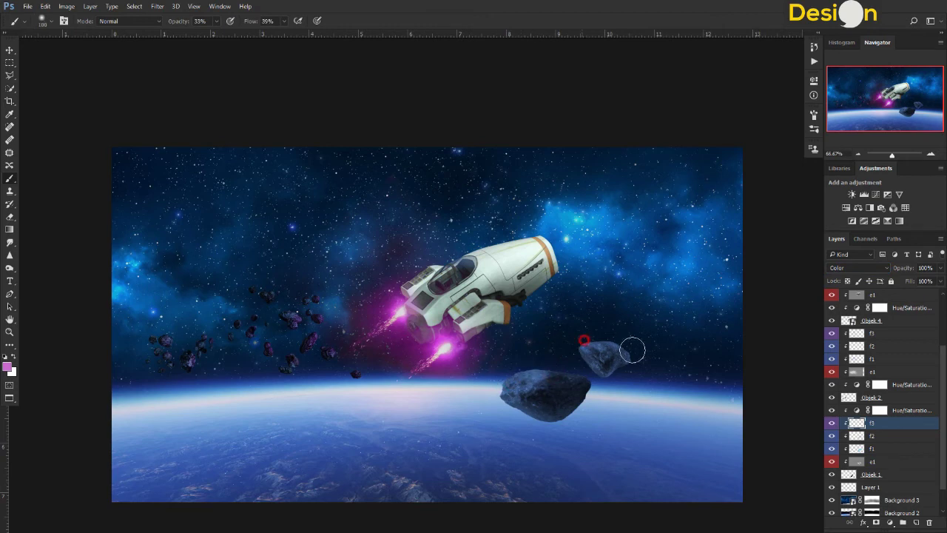
left_click(862, 270)
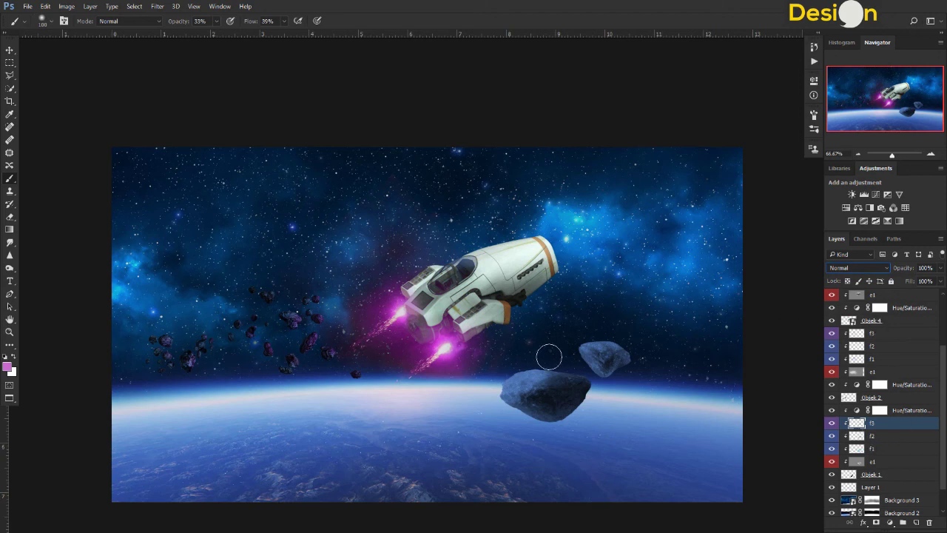
key("e")
left_click(245, 21)
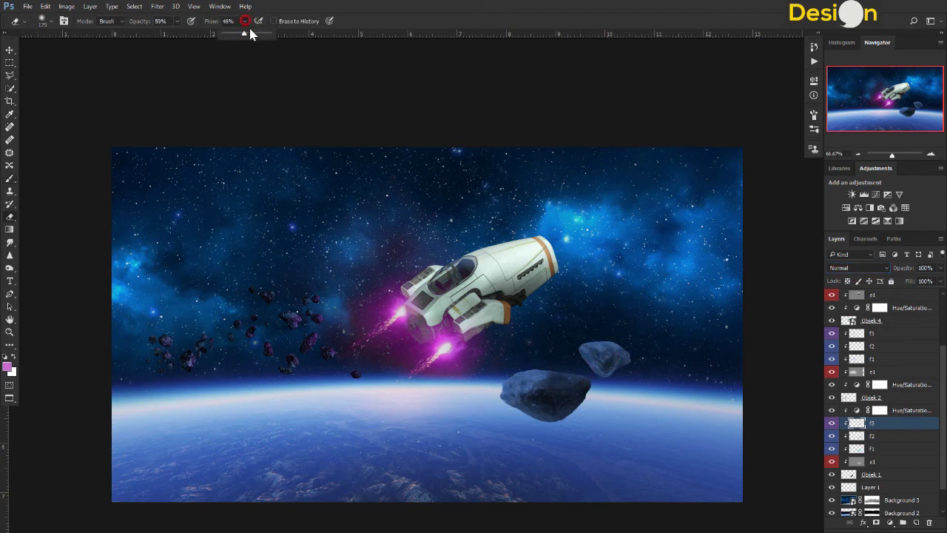
key("b")
Step: Paint bright magenta onto the small right asteroid and the large asteroid's top edge
left_click(7, 366)
left_click(750, 175)
left_click(866, 162)
key("bracketright")
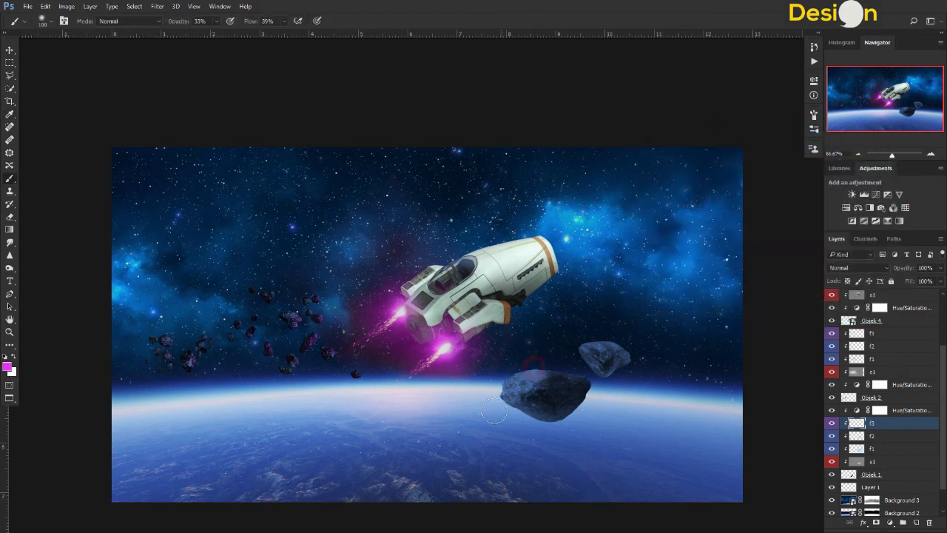
left_click_drag(888, 425, 894, 407)
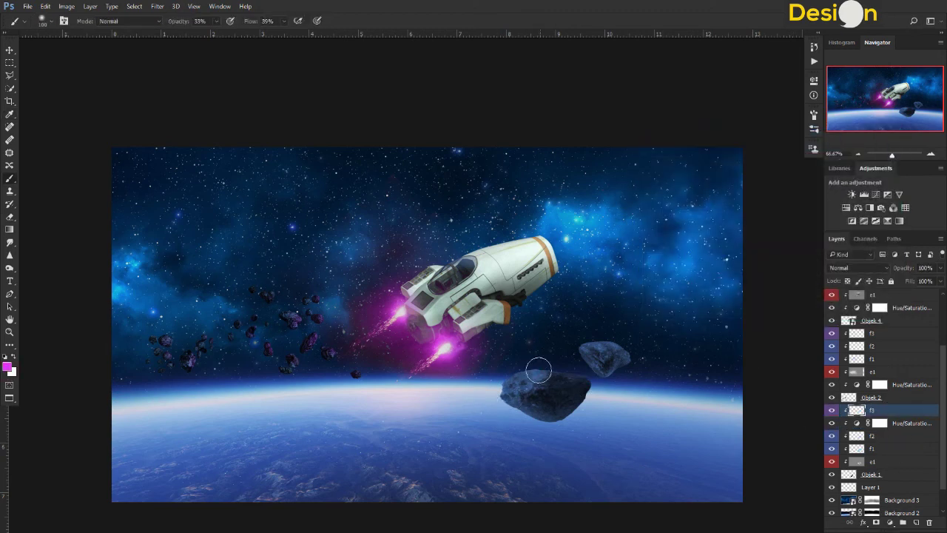
left_click_drag(585, 360, 630, 358)
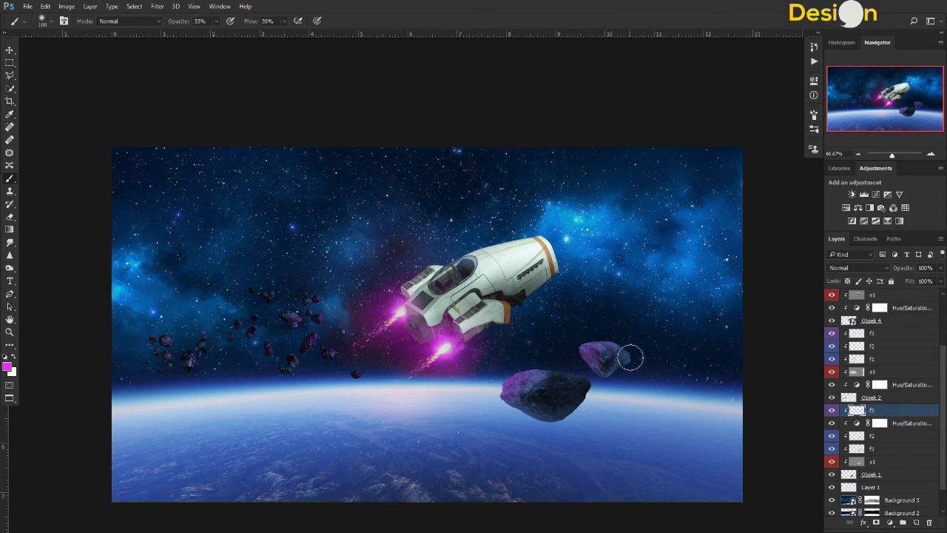
left_click_drag(537, 366, 574, 364)
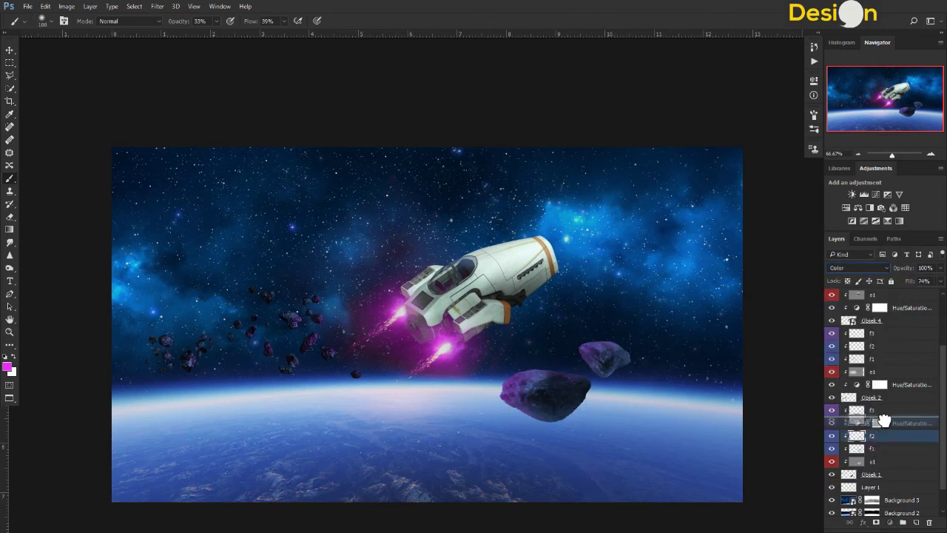
Step: Move f2 above the Hue/Saturation layer and reposition Hue/Saturation in the stack
left_click_drag(877, 436, 888, 426)
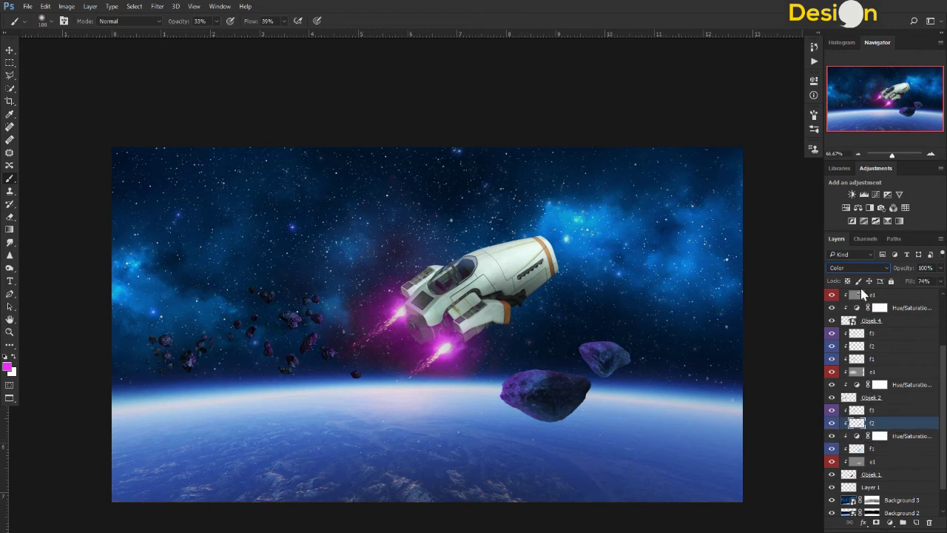
left_click(875, 410)
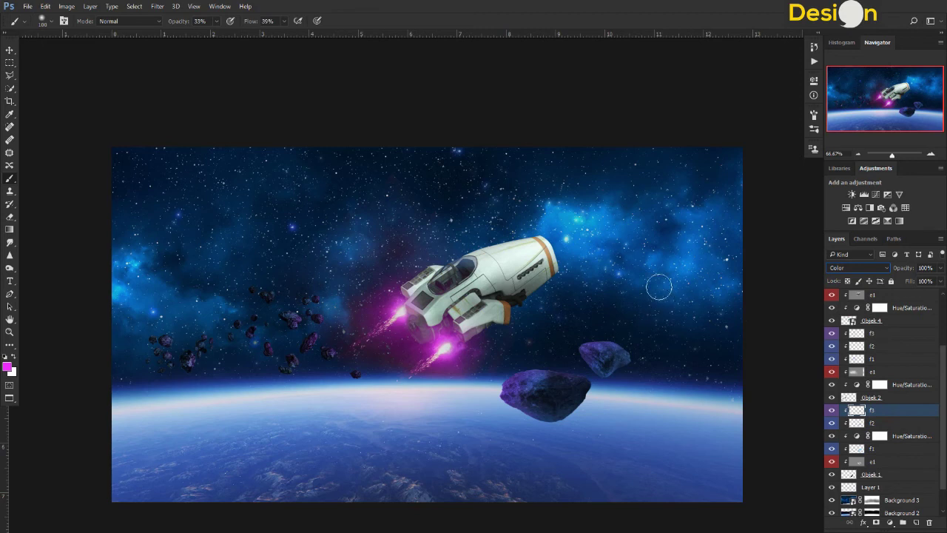
left_click_drag(914, 307, 892, 349)
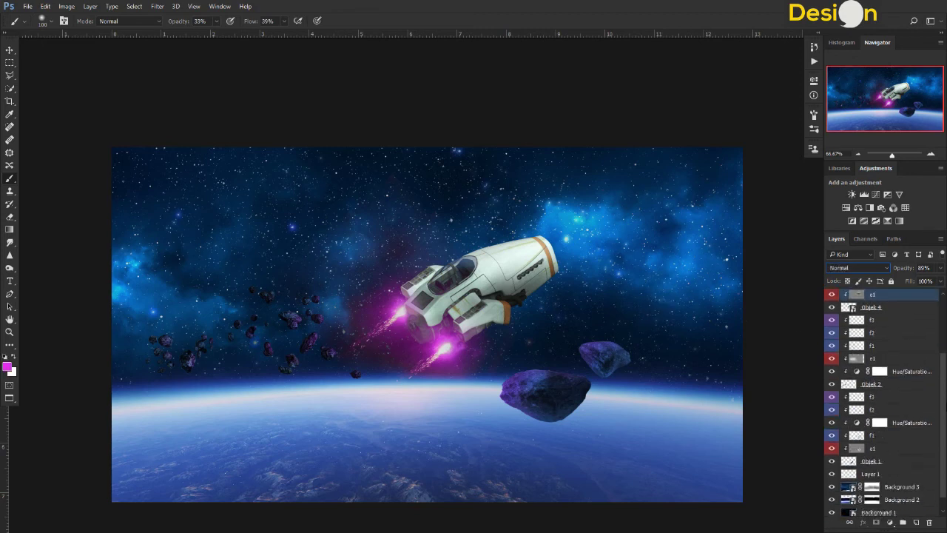
Step: Place the Efek 1 portal glow, shrunk, in the upper-right sky
left_click(904, 361)
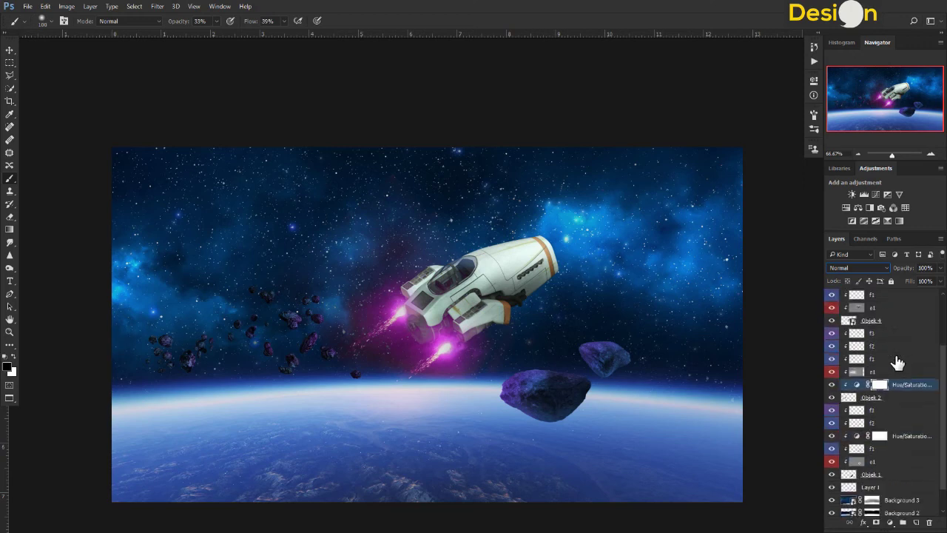
left_click(851, 432)
left_click(851, 458)
left_click(831, 458)
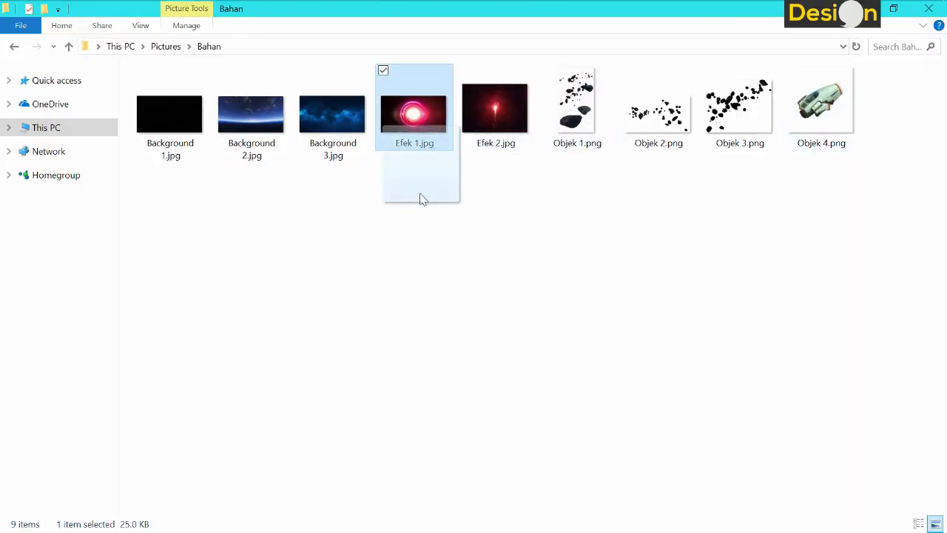
mouse_move(412, 111)
left_mouse_down()
mouse_move(723, 158)
mouse_move(441, 320)
left_mouse_up()
mouse_move(303, 423)
left_mouse_down()
mouse_move(590, 233)
mouse_move(609, 234)
left_mouse_up()
key("Return")
Step: Set Efek 1 to Lighten blending after comparing with Overlay
left_click(884, 271)
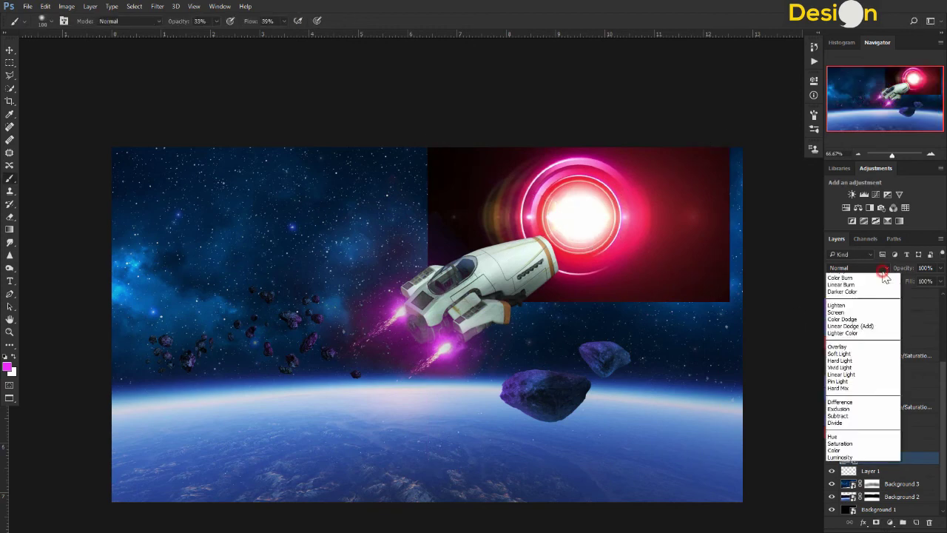
left_click(840, 338)
left_click(858, 268)
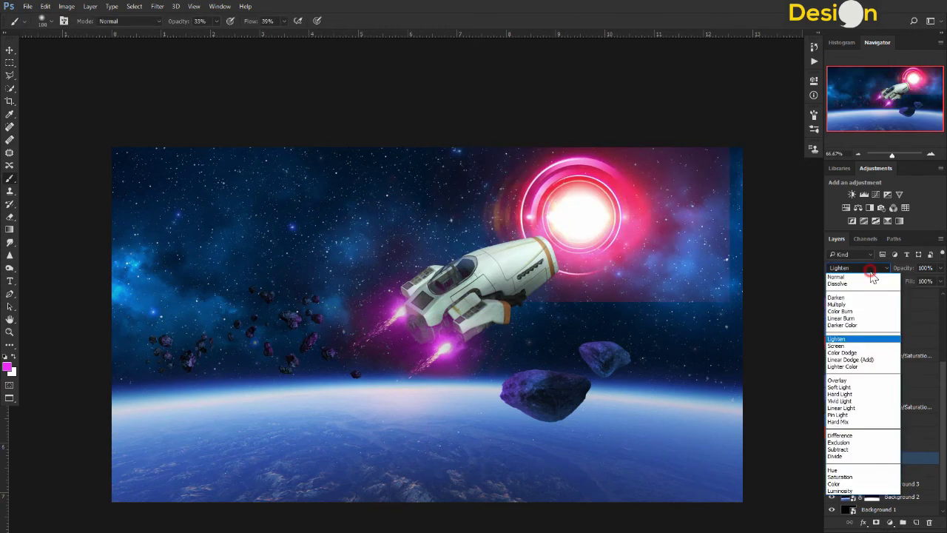
left_click(851, 352)
left_click(859, 268)
left_click(836, 339)
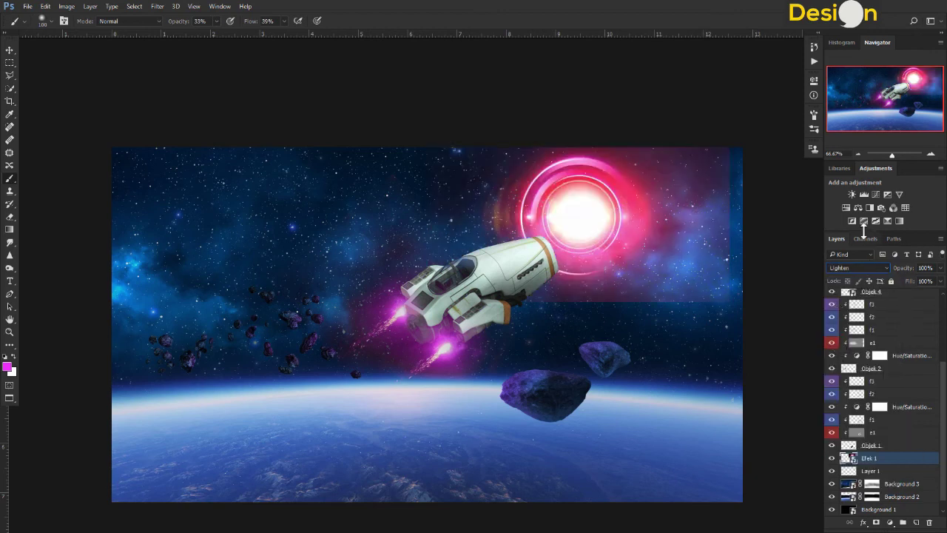
left_click(858, 208)
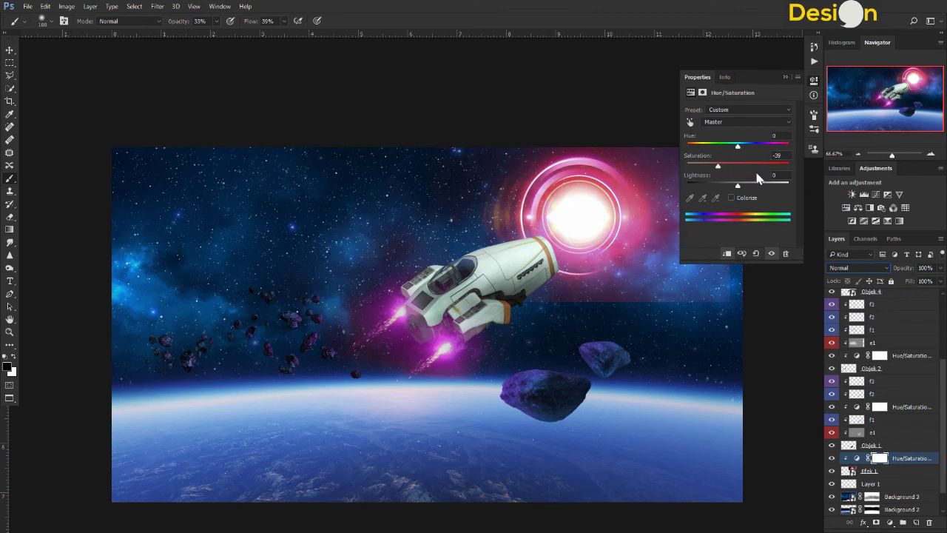
Step: Shift the clipped Hue/Saturation's hue and lightness to turn the glow purple
type("0")
mouse_move(738, 185)
left_mouse_down()
mouse_move(715, 185)
mouse_move(740, 185)
left_mouse_up()
mouse_move(738, 145)
left_mouse_down()
mouse_move(782, 152)
mouse_move(708, 151)
left_mouse_up()
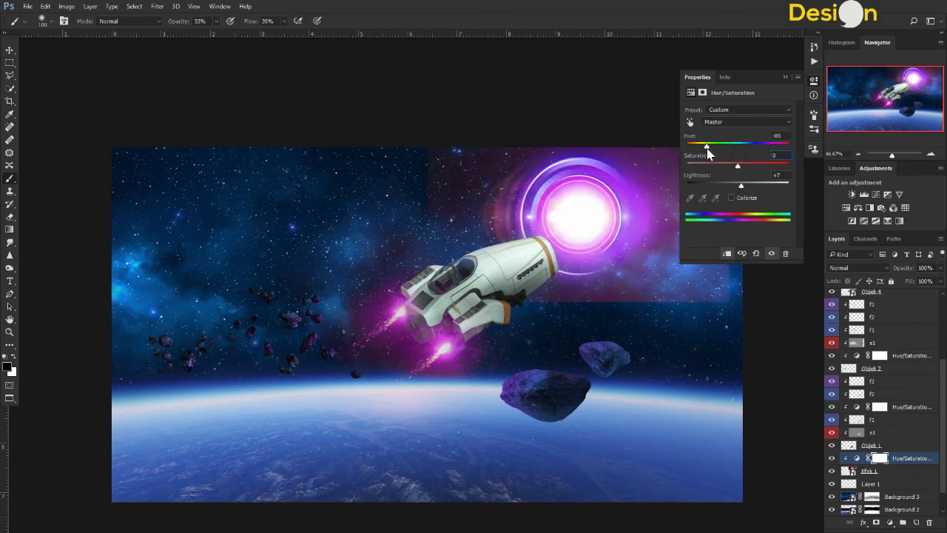
Step: Rasterize the Efek 1 glow layer and scale it up across the upper right
left_click(880, 471)
key("e")
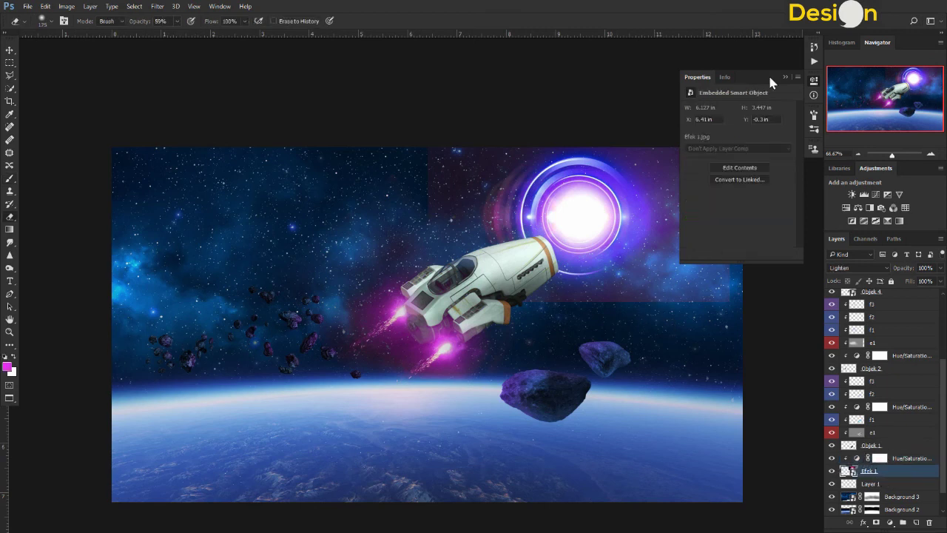
left_click(784, 77)
left_click(621, 311)
left_click(458, 207)
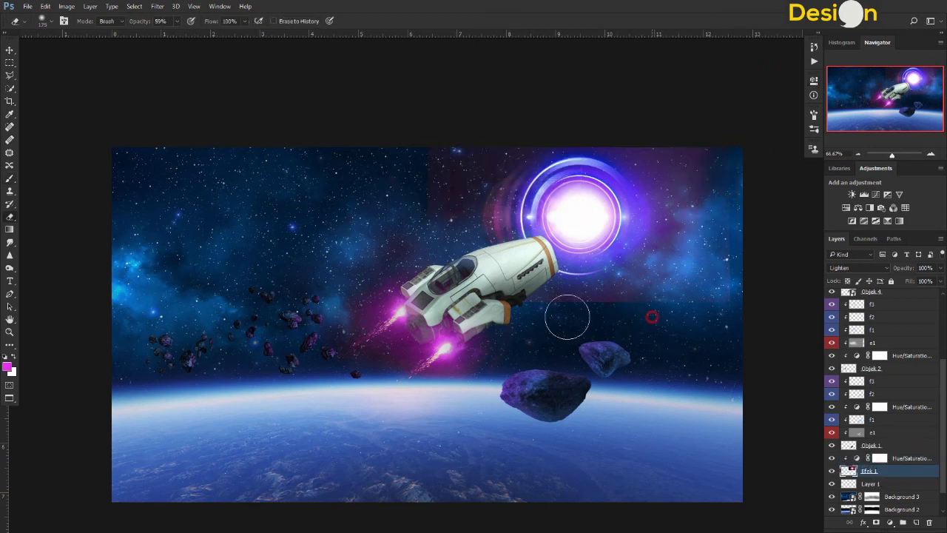
key("v")
left_click_drag(730, 129, 750, 118)
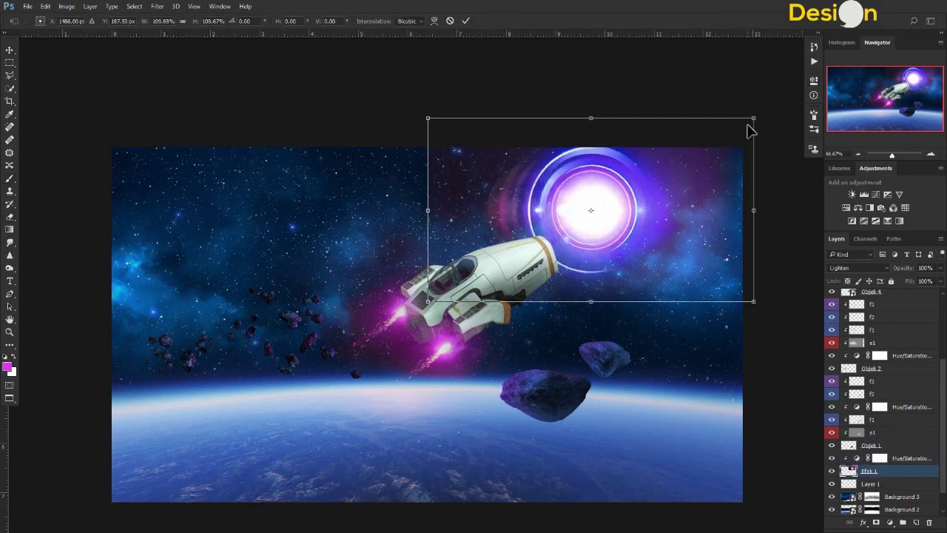
double_click(613, 215)
Step: Make the f1 and e1 layers visible again
scroll(916, 349, "down", 3)
scroll(916, 349, "up", 3)
left_click(831, 372)
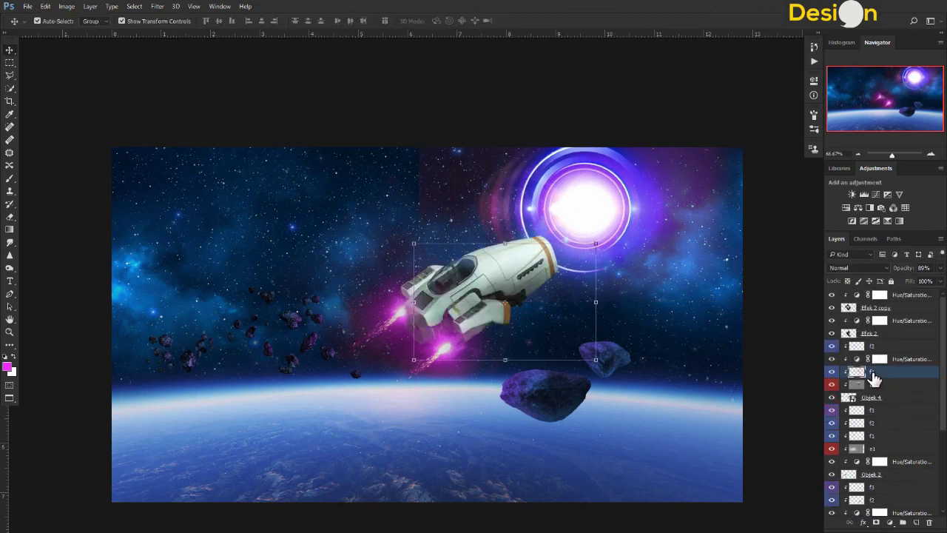
left_click(831, 371)
left_click(831, 384)
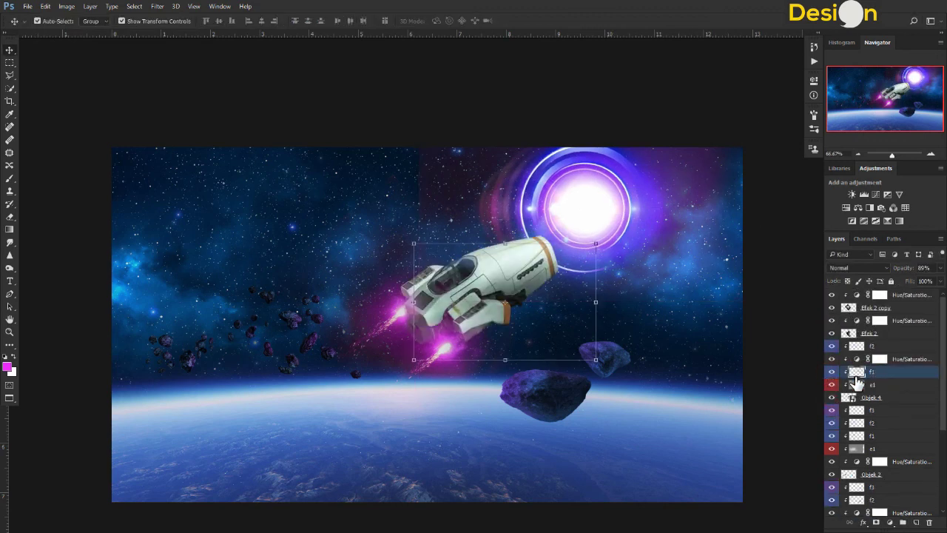
Step: Add a new layer named f3 above f1 and tag the layers Violet
left_click(918, 521)
double_click(877, 371)
type("f3")
key("Return")
left_click(869, 346)
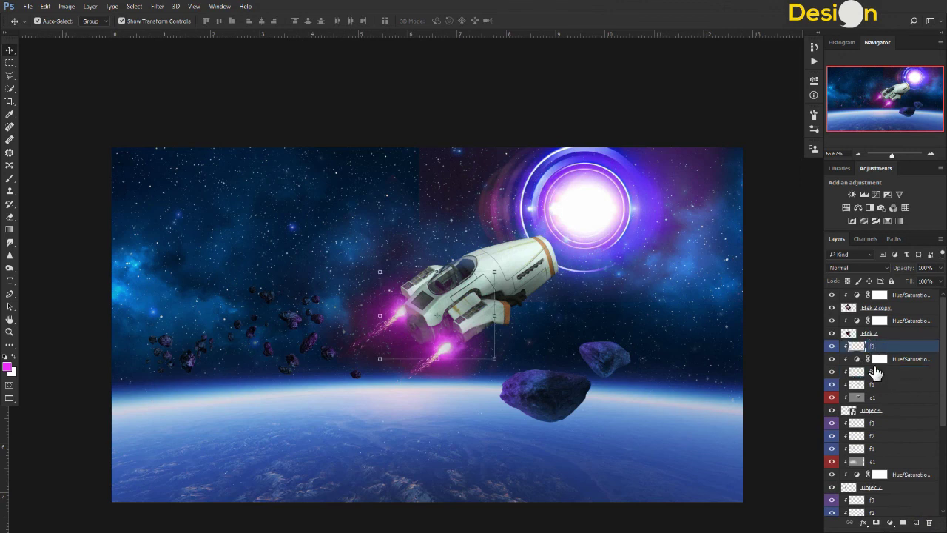
left_click(875, 372)
key("b")
right_click(856, 371)
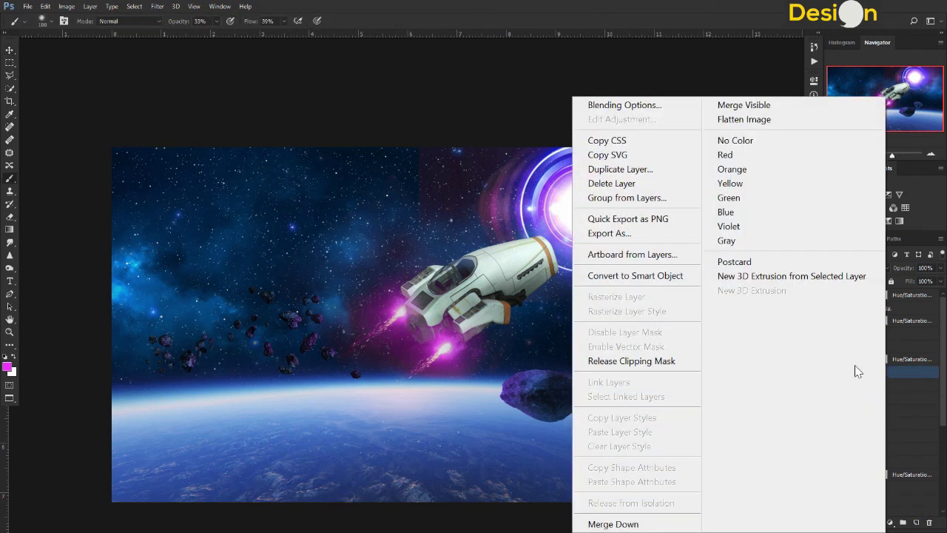
left_click(729, 226)
Step: Paint dark shading on the spaceship's nose and underside between the engines
left_click(7, 367)
left_click(644, 277)
left_click(870, 161)
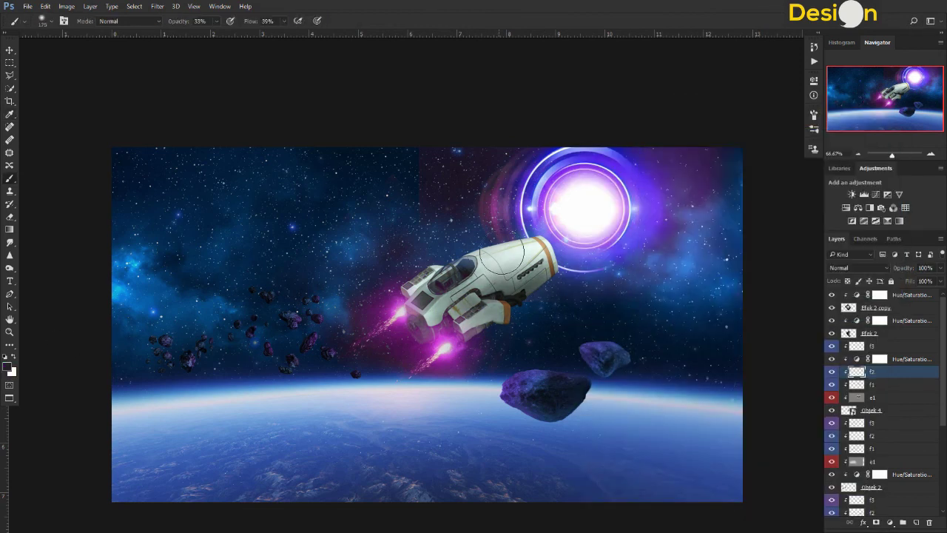
left_click(423, 313)
left_click_drag(418, 332, 518, 318)
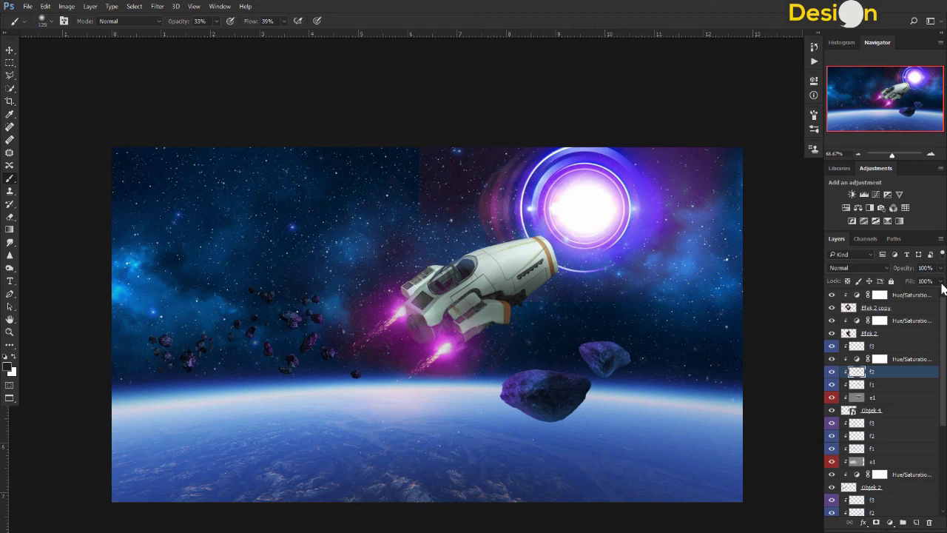
Step: Lower the shading layer's fill and reselect the Efek 1 glow layer
left_click_drag(941, 282, 922, 295)
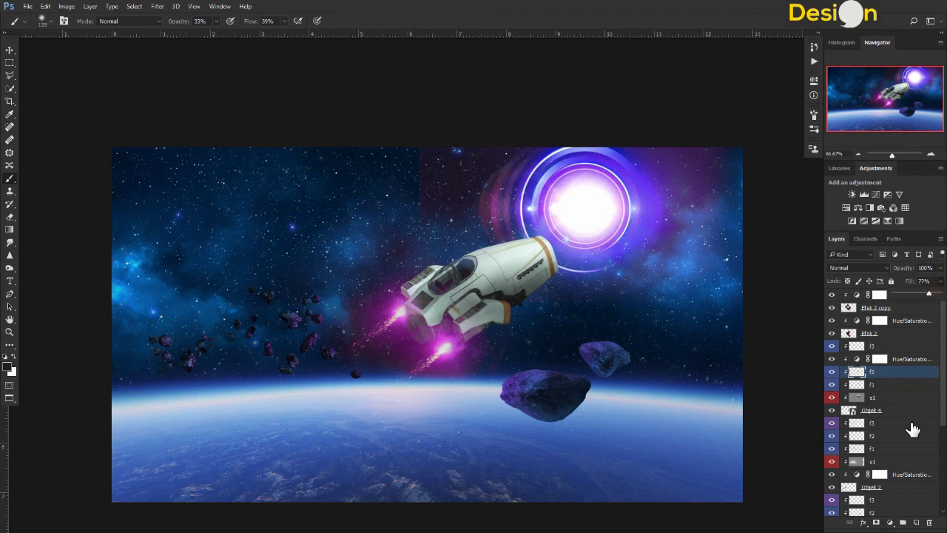
scroll(910, 440, "down", 3)
scroll(903, 447, "down", 3)
left_click(898, 445)
Step: Enlarge the Efek 1 portal glow slightly and shift it up and to the left
key("v")
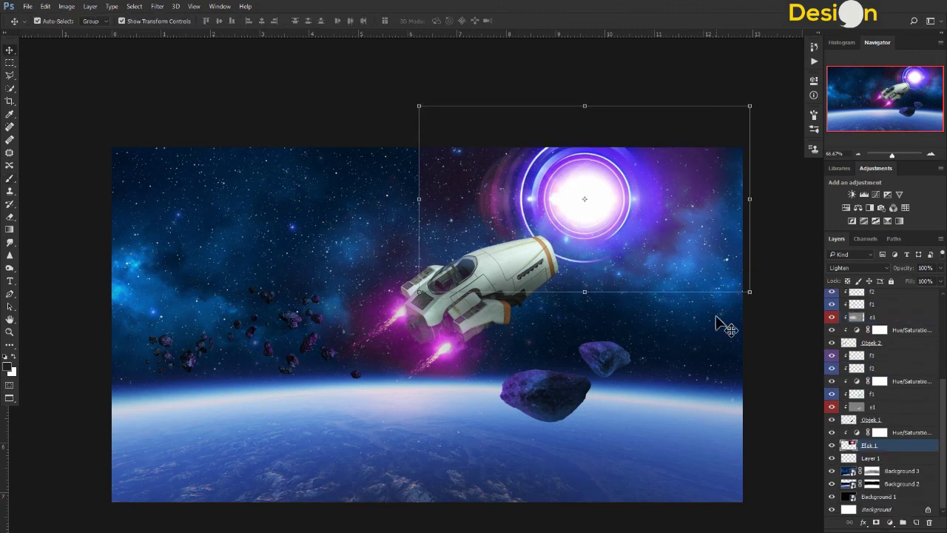
left_click_drag(751, 294, 772, 305)
left_click_drag(612, 209, 597, 191)
key("Return")
key("ctrl+minus")
scroll(887, 400, "up", 5)
scroll(910, 333, "up", 5)
Step: Add a Gradient Map above the top adjustment layer with a dark purple shadow stop
left_click(917, 296)
left_click(899, 221)
left_click(766, 112)
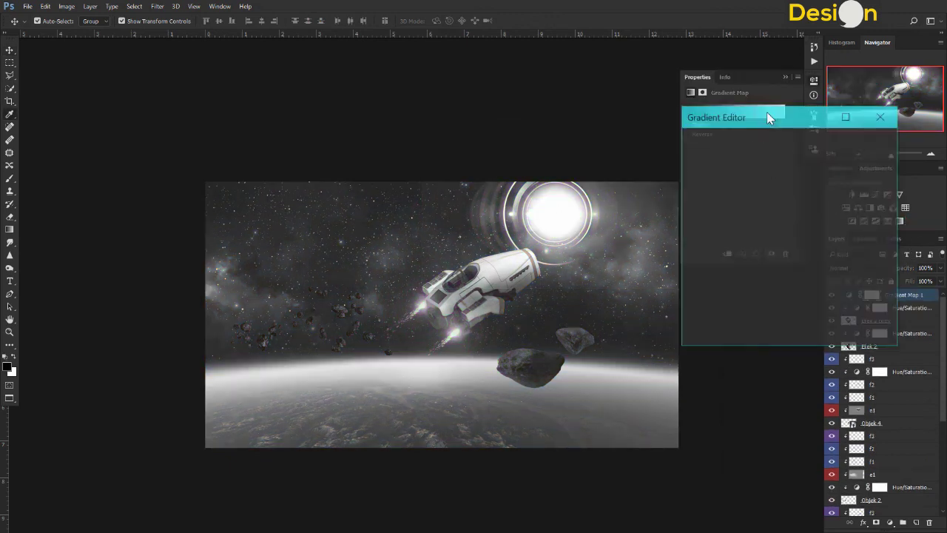
left_click(695, 284)
left_click(740, 321)
left_click_drag(780, 235, 782, 188)
left_click_drag(735, 226, 742, 239)
left_click(868, 161)
Step: Make the gradient's highlight stop a yellow-orange, keeping the purple shadow stop
left_click(884, 275)
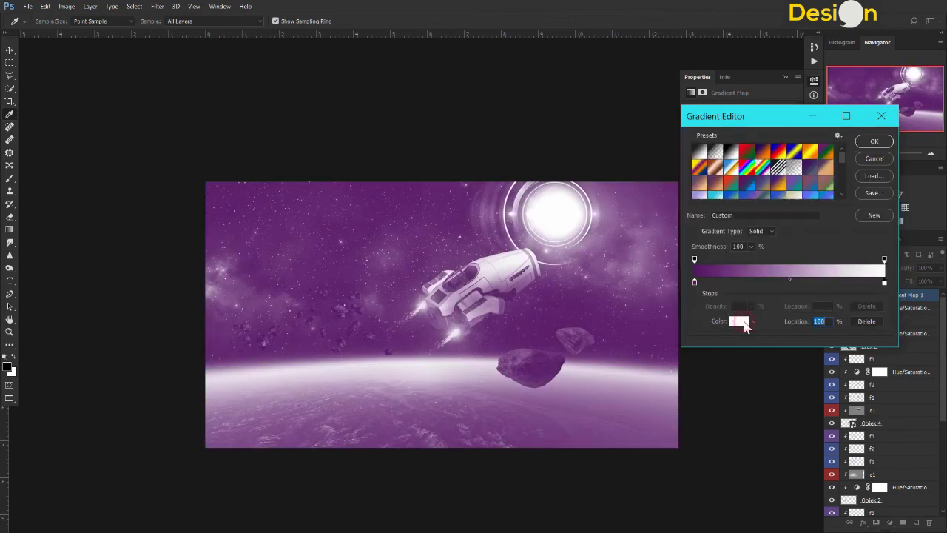
left_click(740, 321)
left_click(780, 281)
left_click(742, 168)
left_click_drag(786, 283, 788, 280)
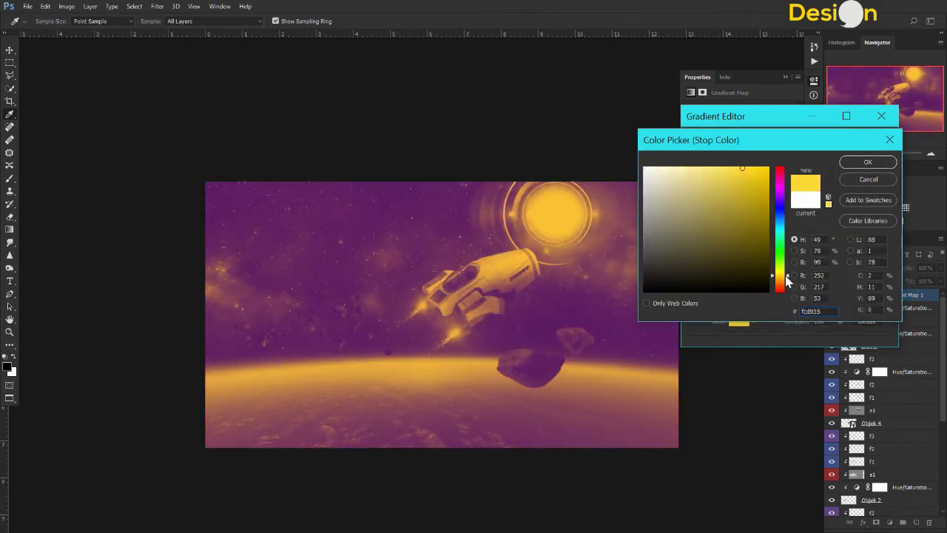
left_click(867, 162)
left_click(696, 287)
left_click(740, 321)
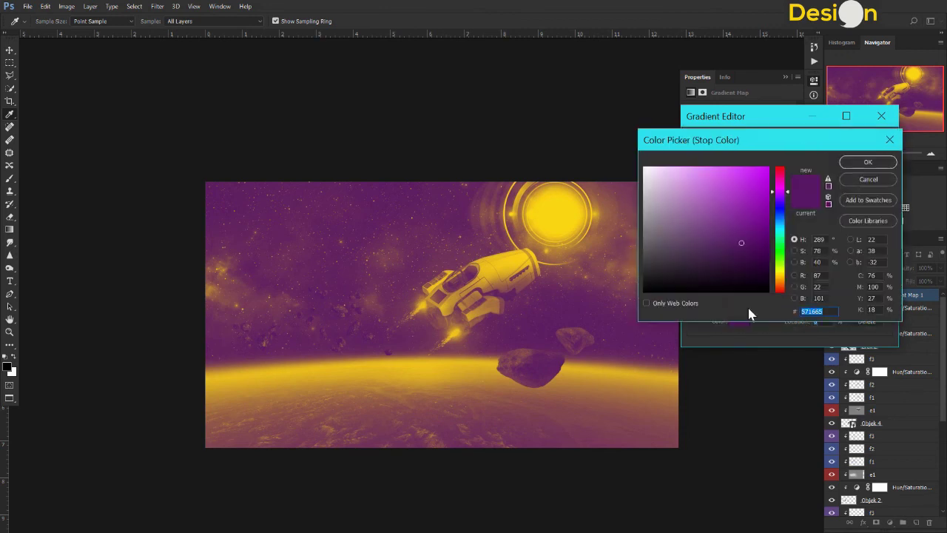
left_click(867, 162)
Step: Add a rosy red midtone stop at 50% and blend the Gradient Map as Soft Light
left_click(789, 283)
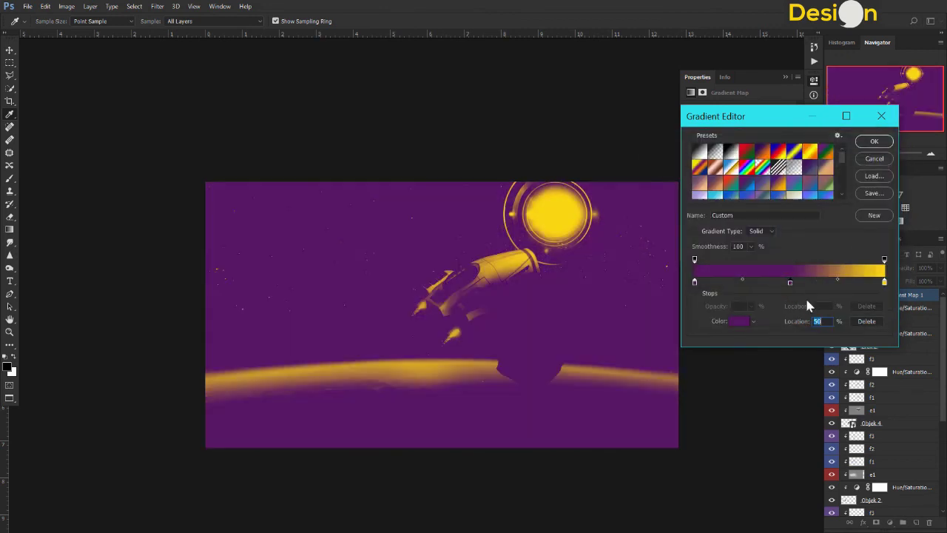
left_click(744, 321)
left_click_drag(780, 195, 780, 175)
left_click_drag(748, 225, 736, 191)
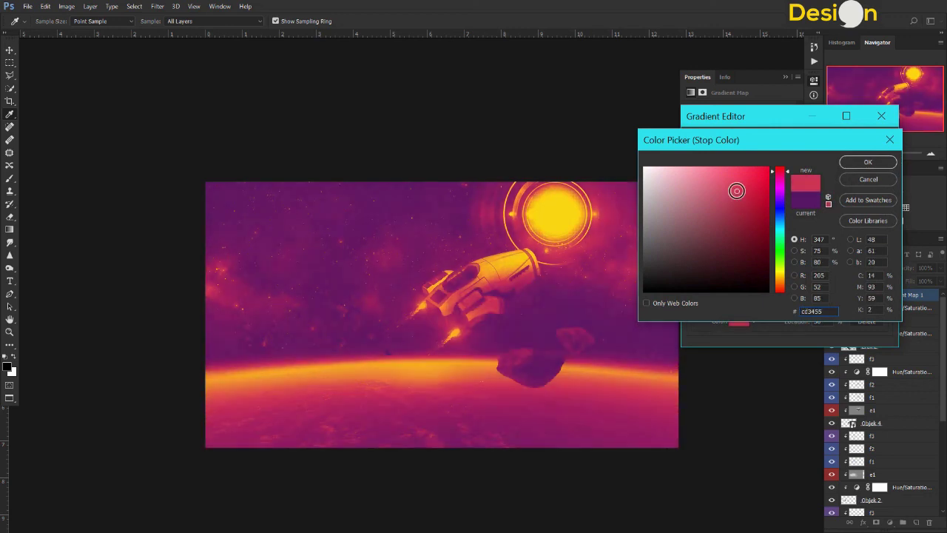
key("Return")
left_click(739, 322)
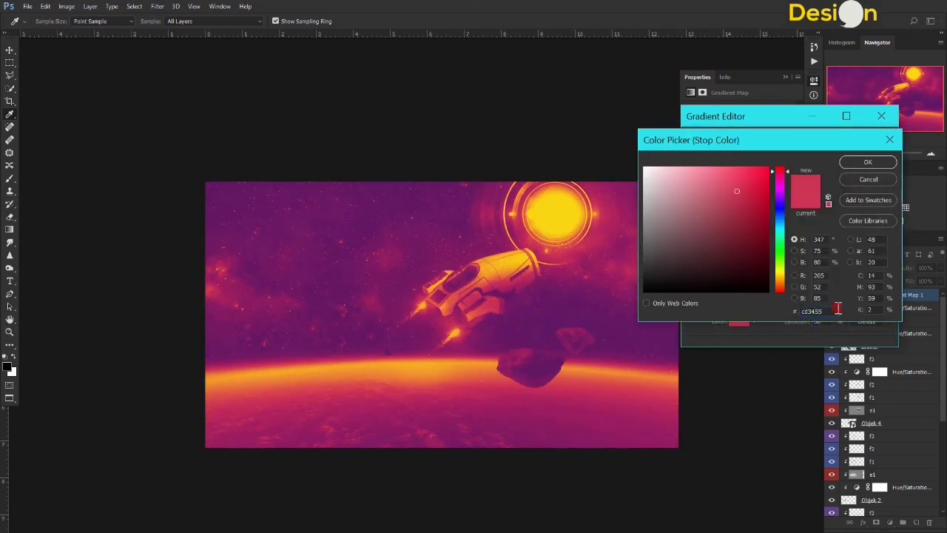
left_click(868, 161)
left_click(868, 141)
left_click(858, 267)
left_click(858, 392)
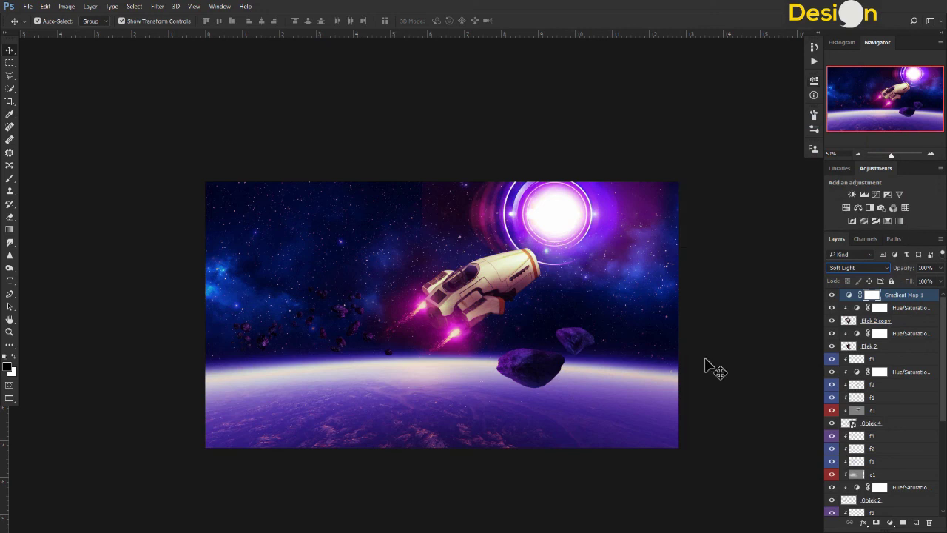
Step: Lower the Gradient Map layer's Fill to 85% to soften the purple grade
key("ctrl+plus")
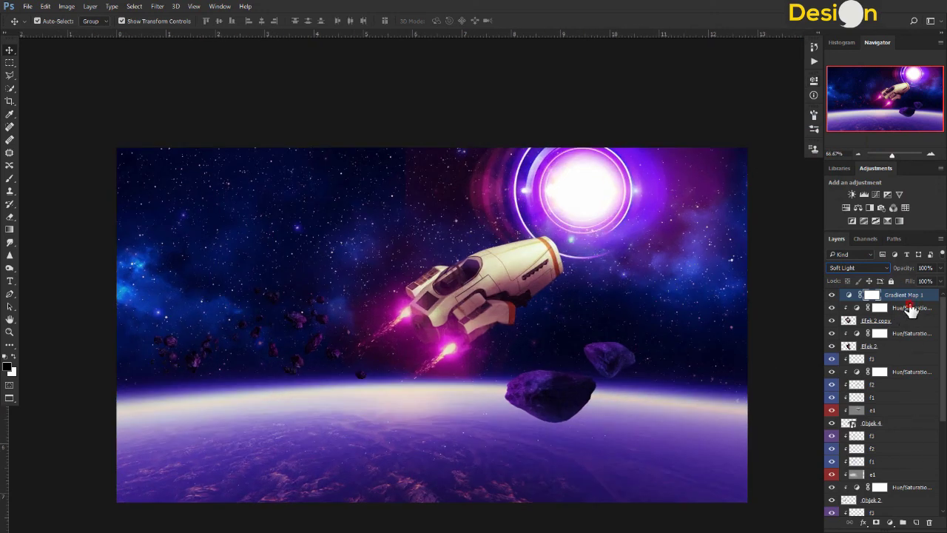
left_click(941, 281)
left_click_drag(941, 295, 934, 294)
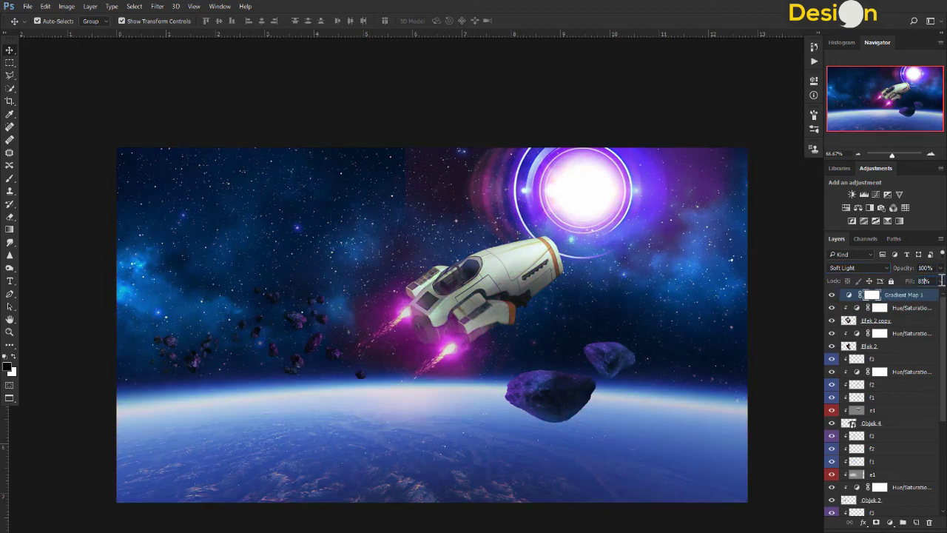
left_click(941, 267)
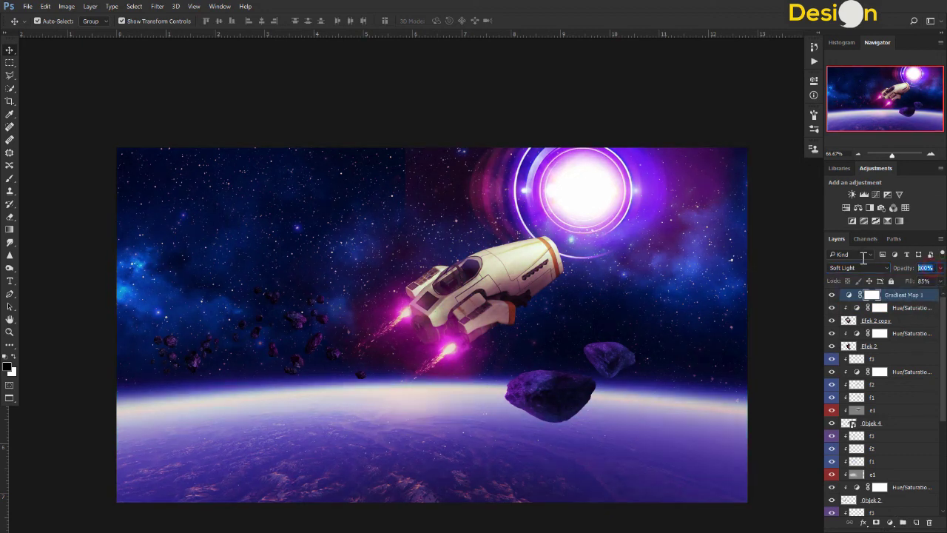